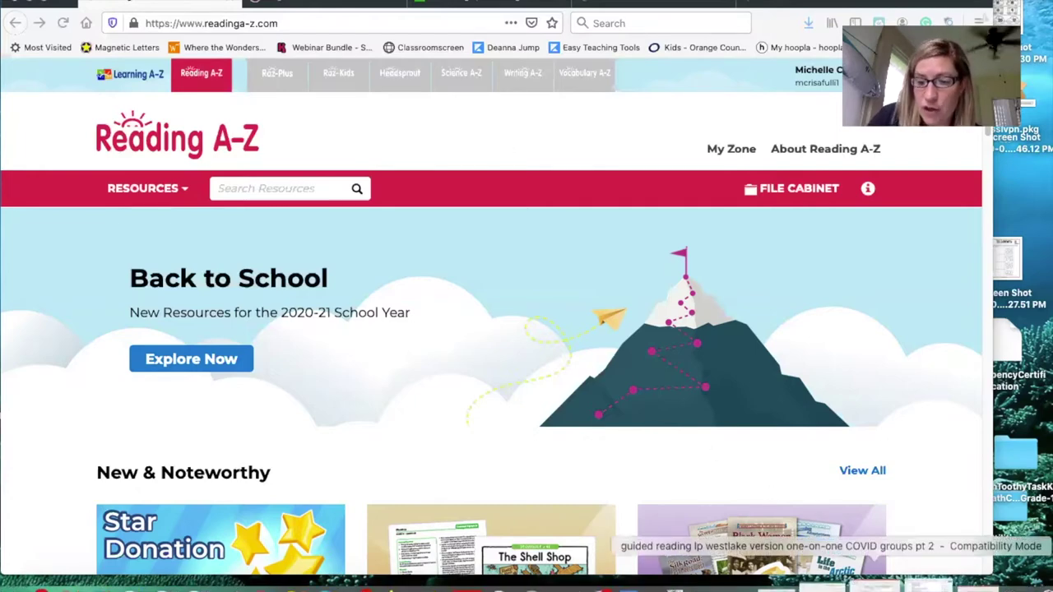
Open the weekly-schedule-monday-to-friday document from Documents > 1st grade > back to school organization, review its one-on-one reading time slots, and minimize it
click(713, 583)
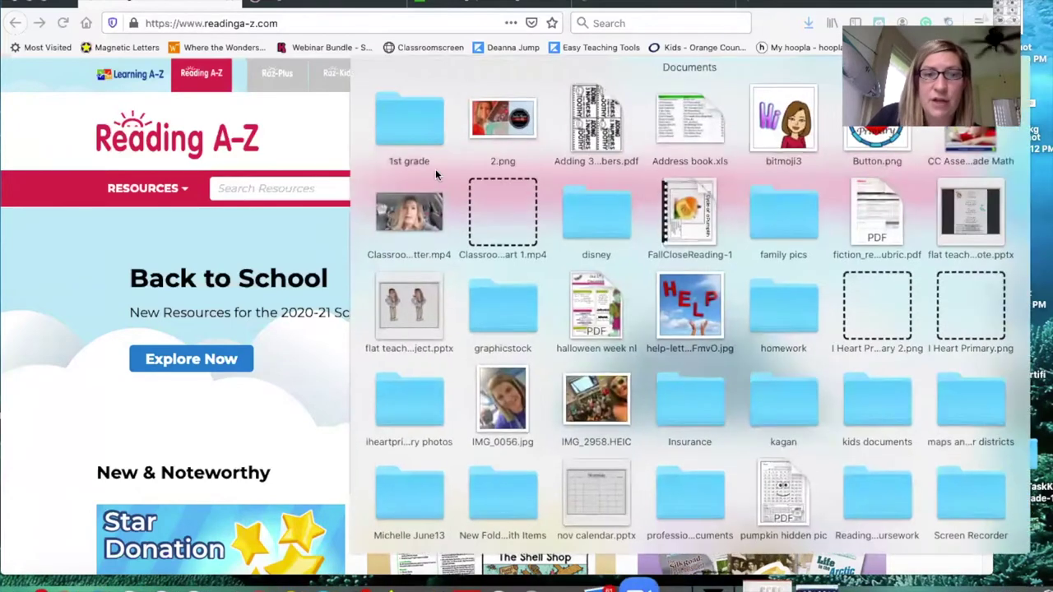
click(417, 125)
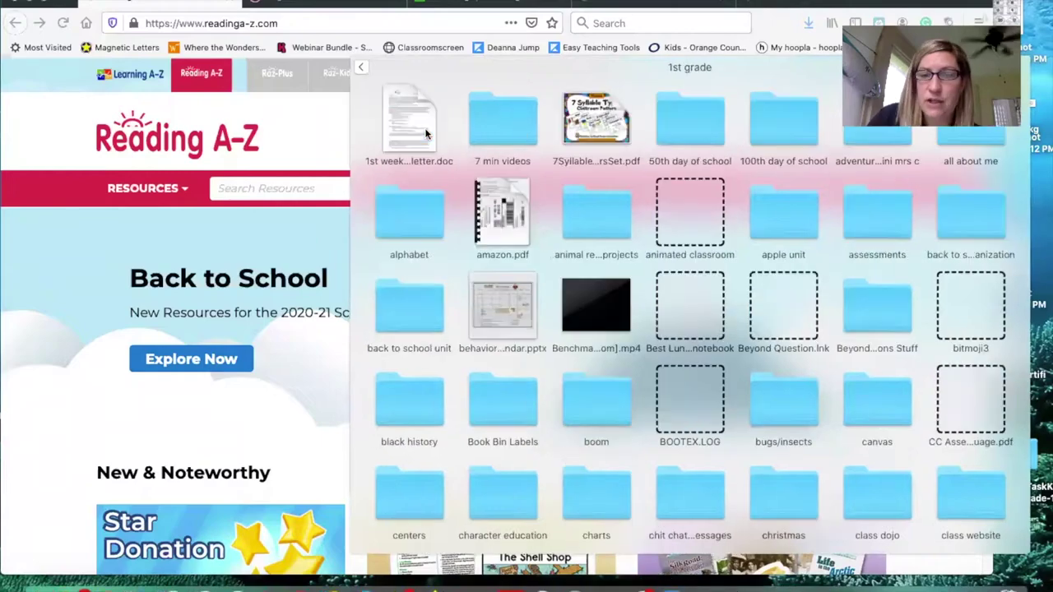
click(959, 235)
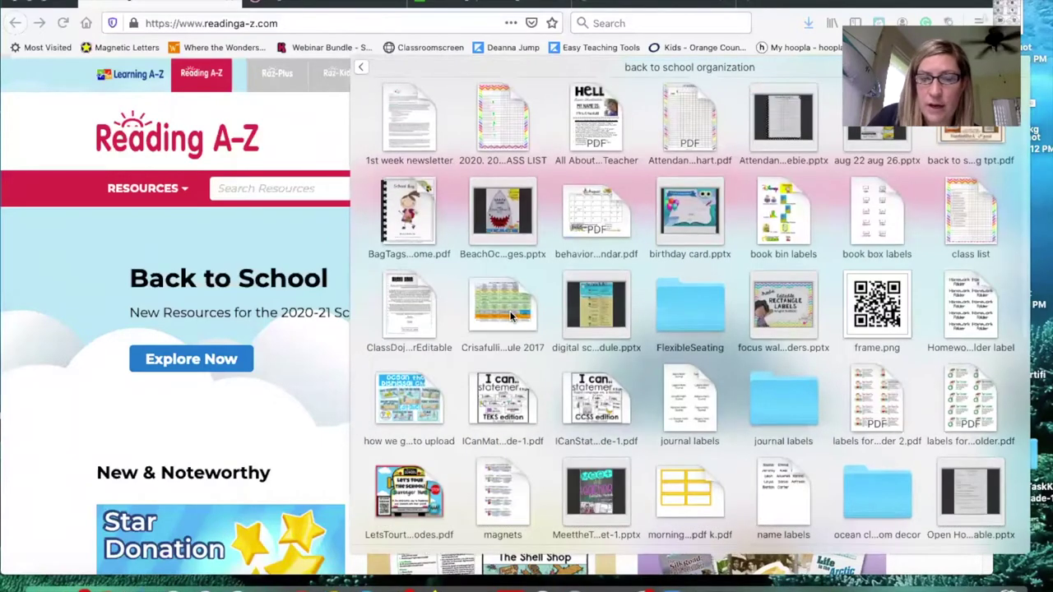
scroll(510, 316, down, 10)
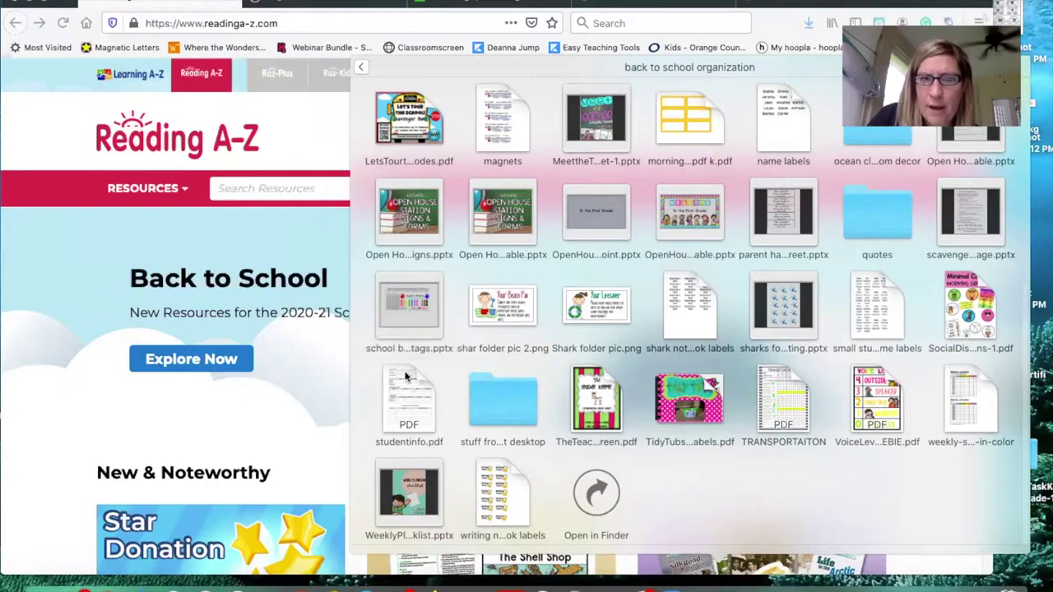
scroll(404, 376, up, 5)
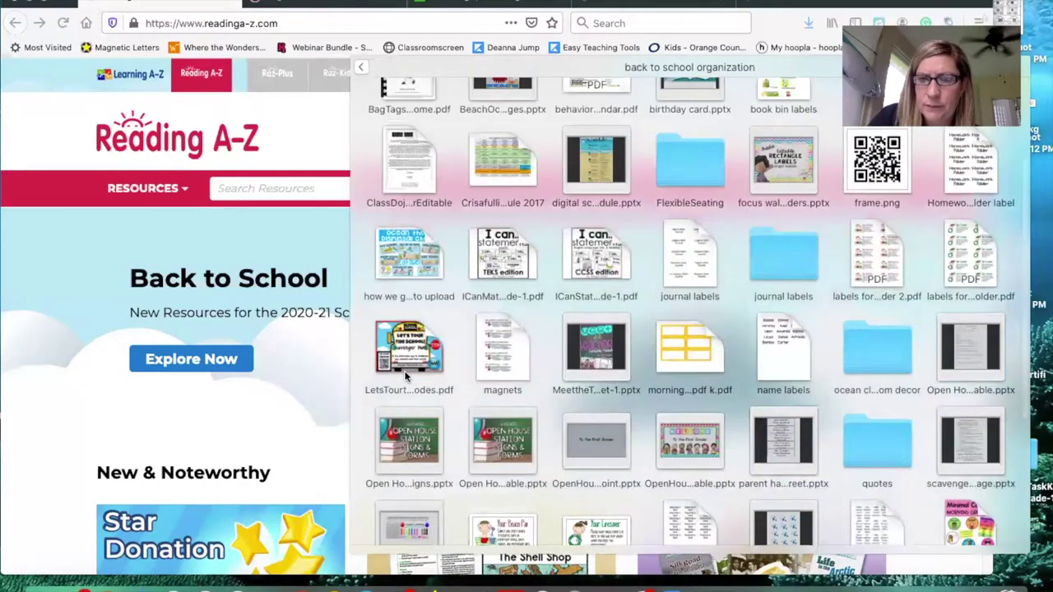
scroll(405, 376, up, 3)
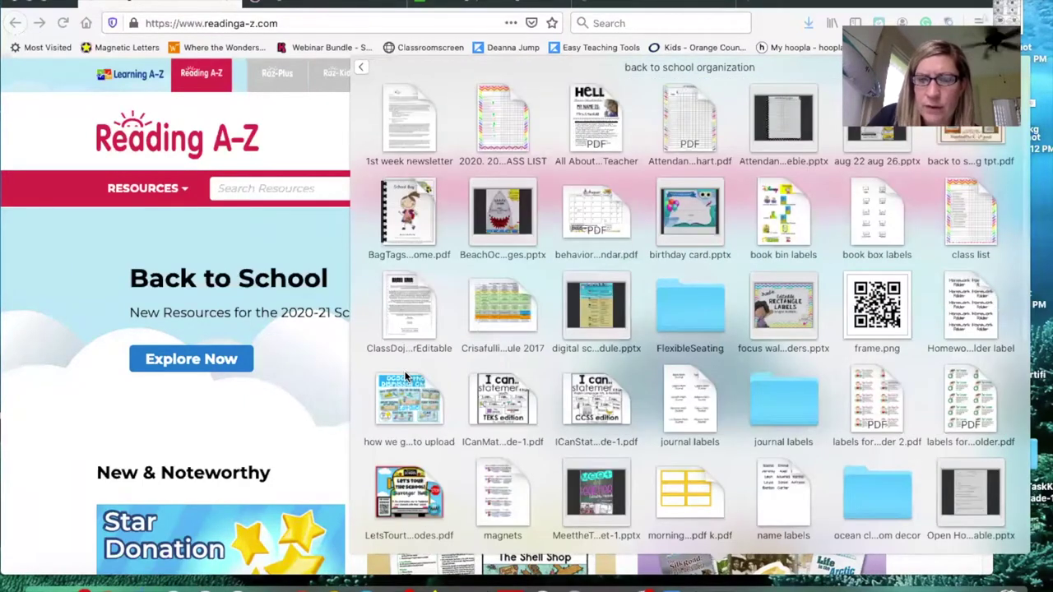
scroll(405, 376, down, 4)
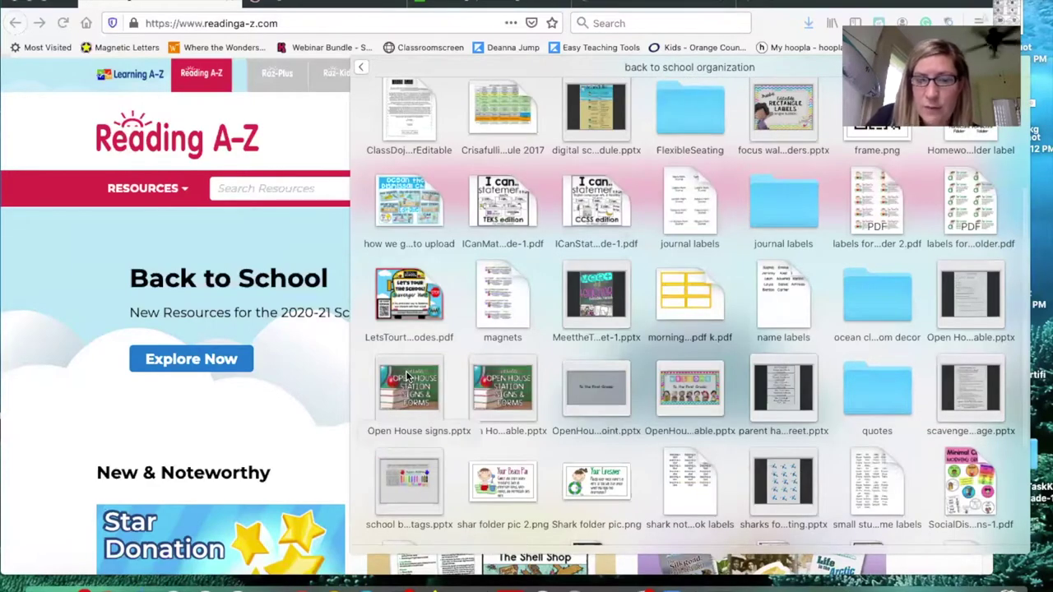
scroll(406, 375, down, 4)
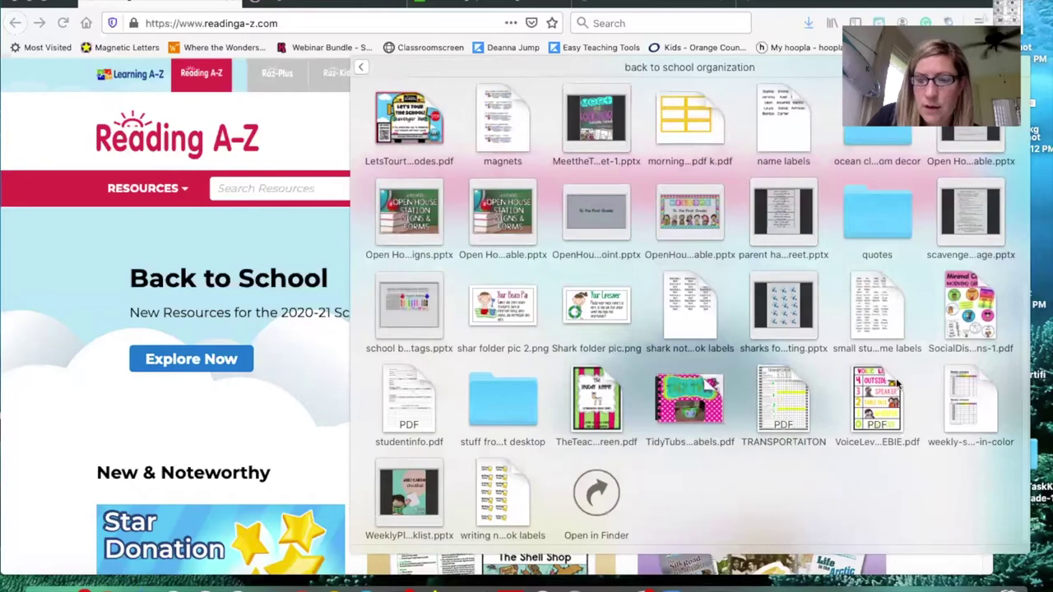
click(819, 347)
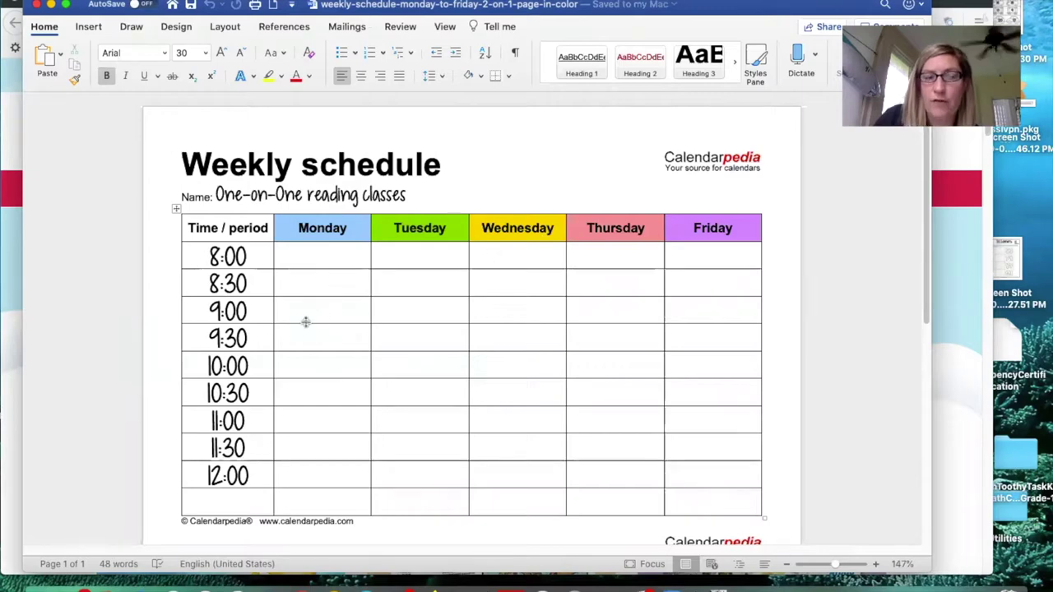
click(50, 5)
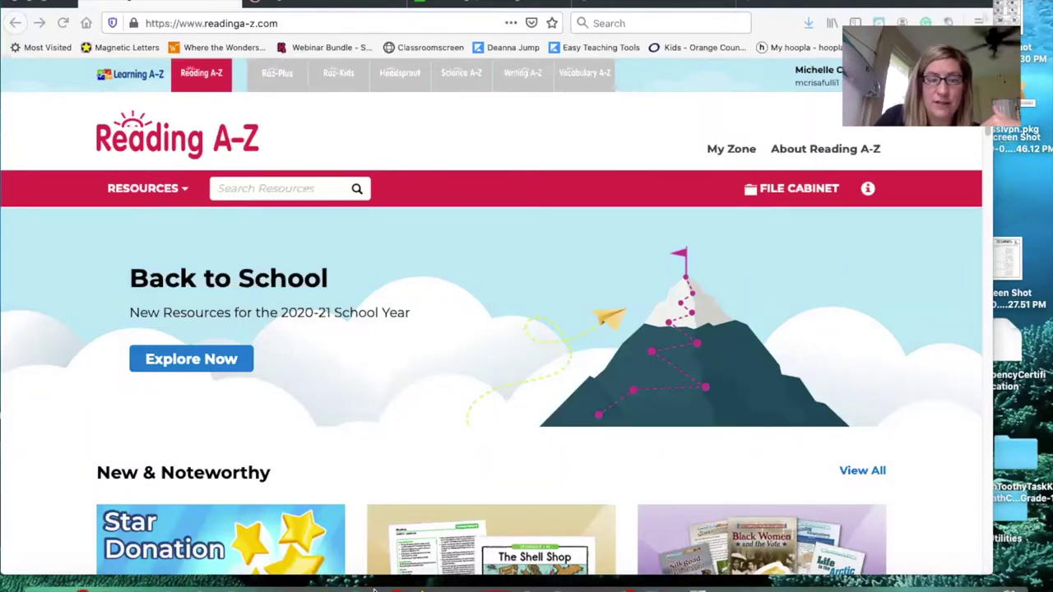
Restore the minimized weekly schedule in Word to check its Monday-to-Friday slots again, and minimize it
mouse_move(445, 587)
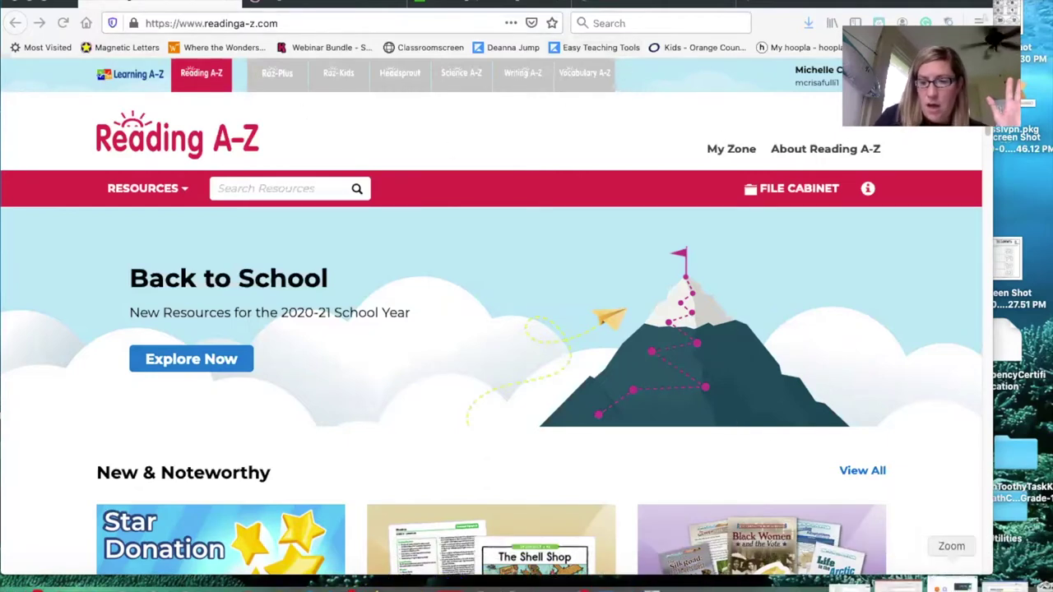
click(984, 586)
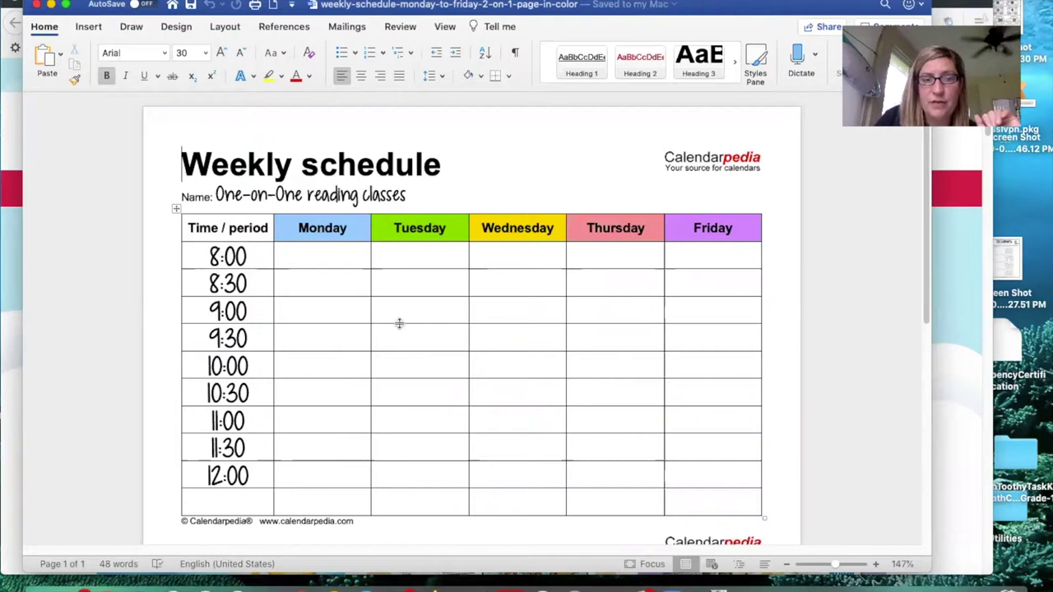
click(51, 5)
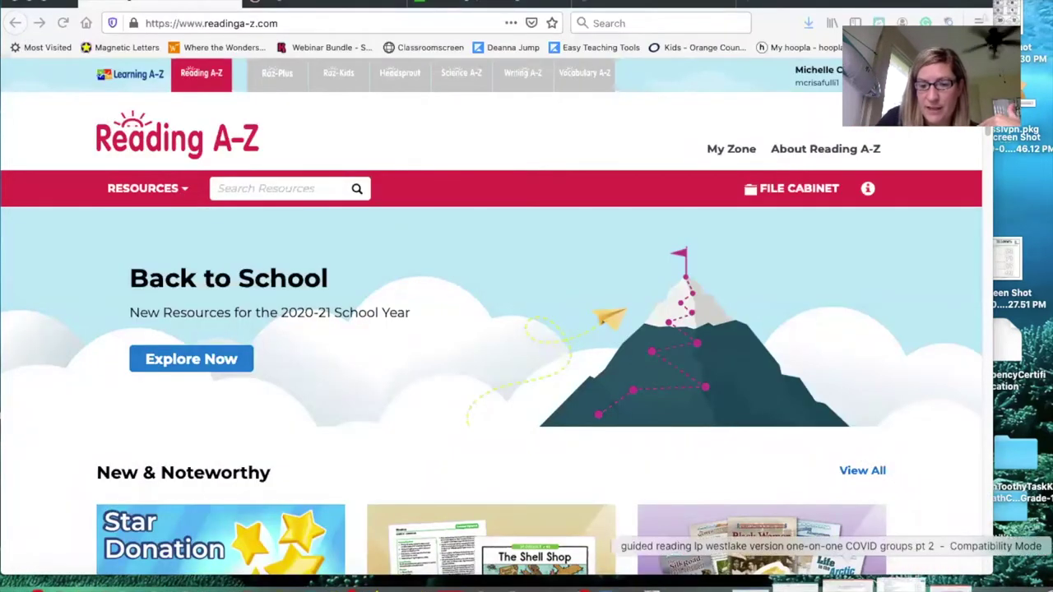
Switch to the one-on-one COVID groups guided reading plan in PowerPoint and change the Green Group label to 3/C
click(859, 584)
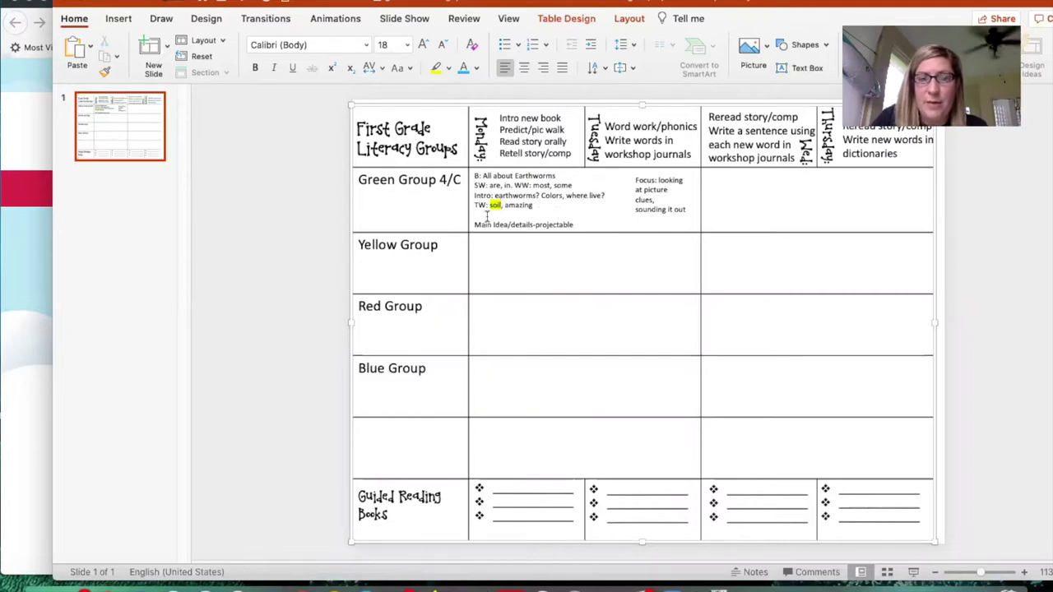
click(449, 181)
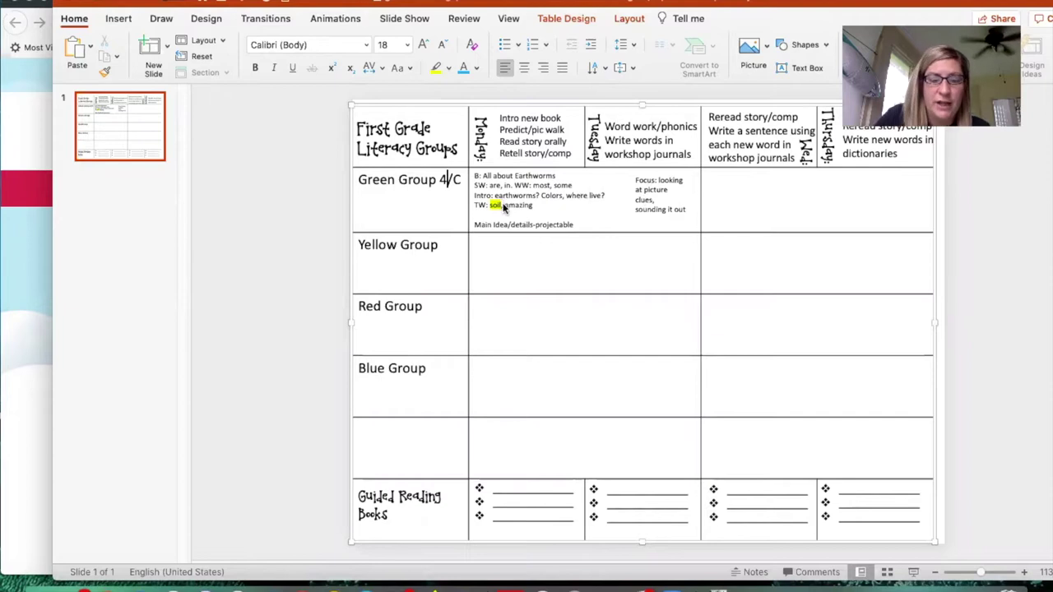
key(BackSpace)
text(3)
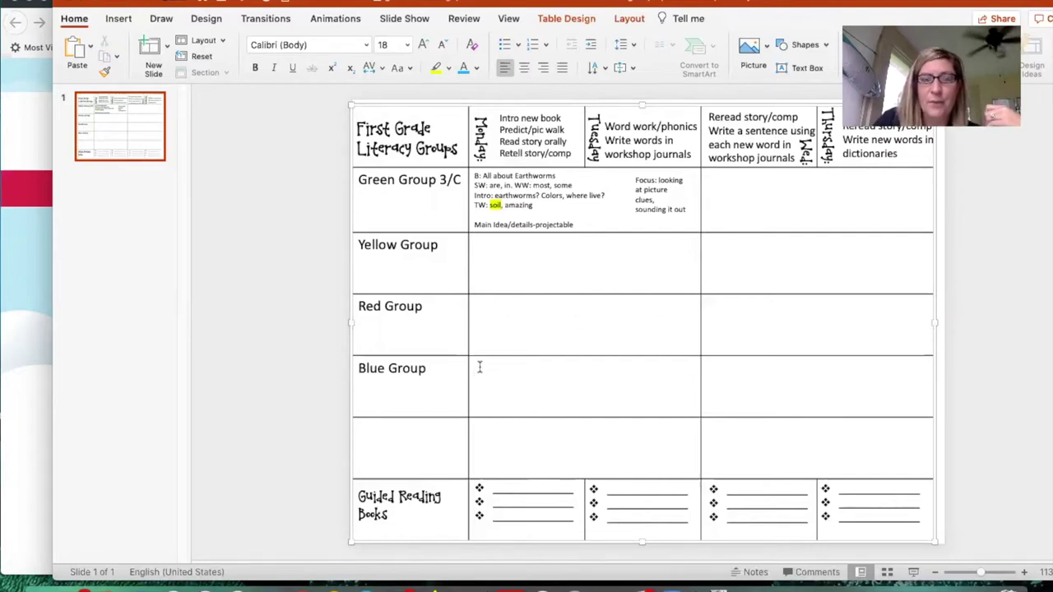
Add the level H/12 after the Blue Group label in the literacy groups table
click(448, 367)
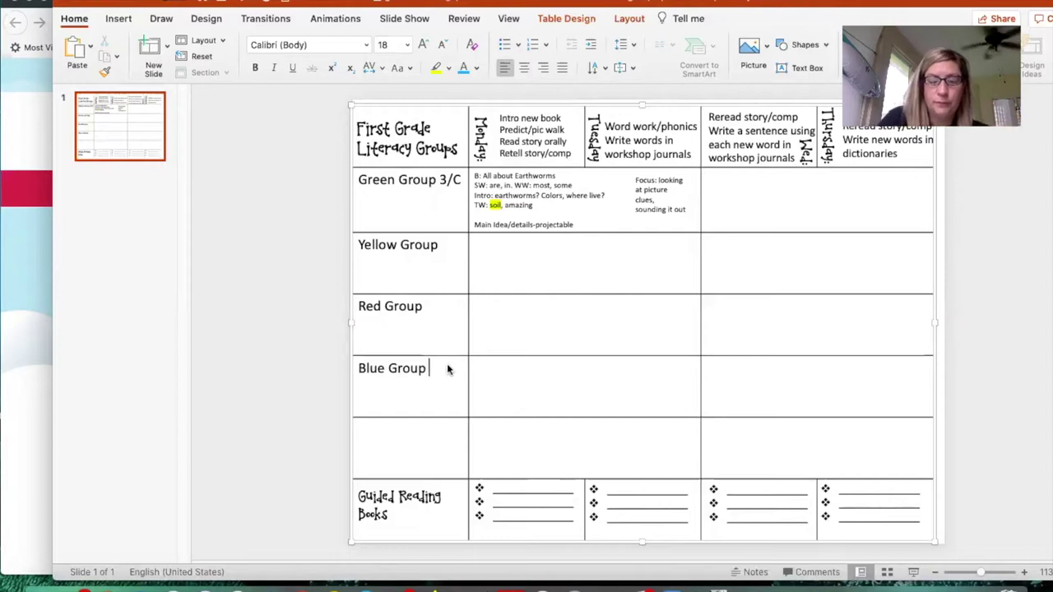
text(H)
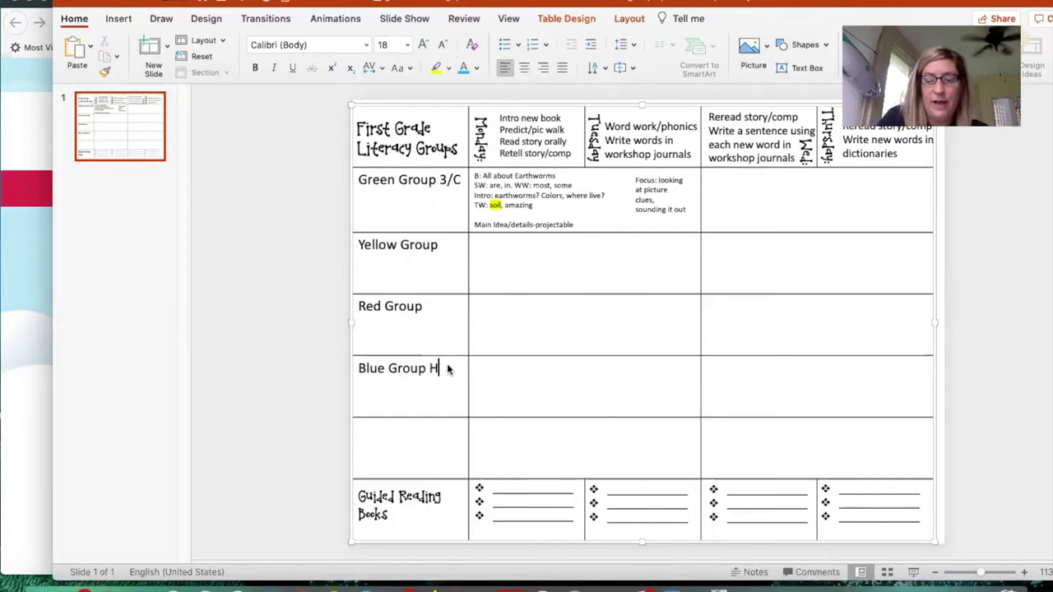
text(/)
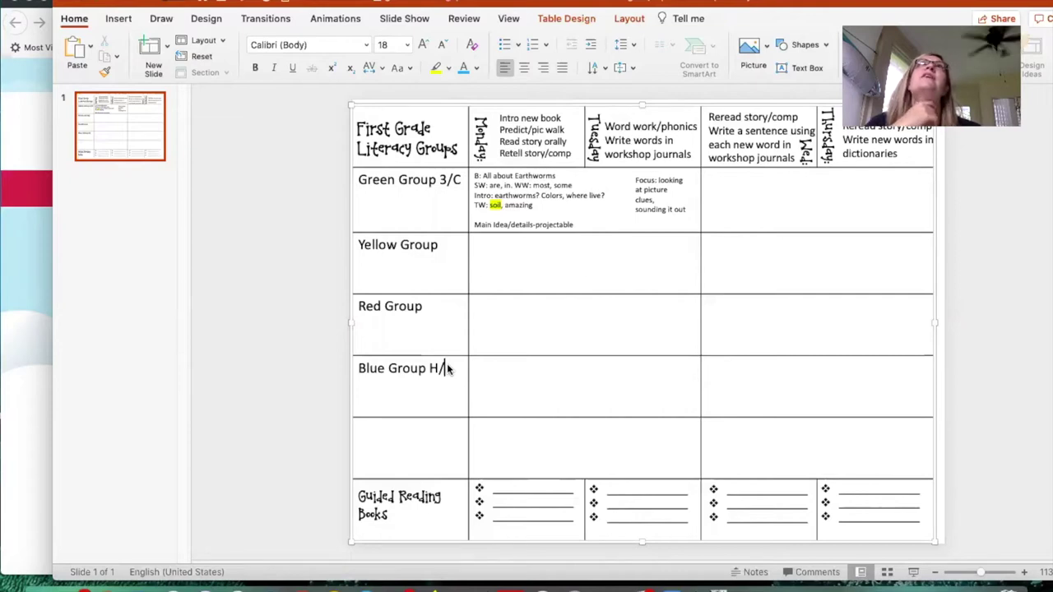
text(12)
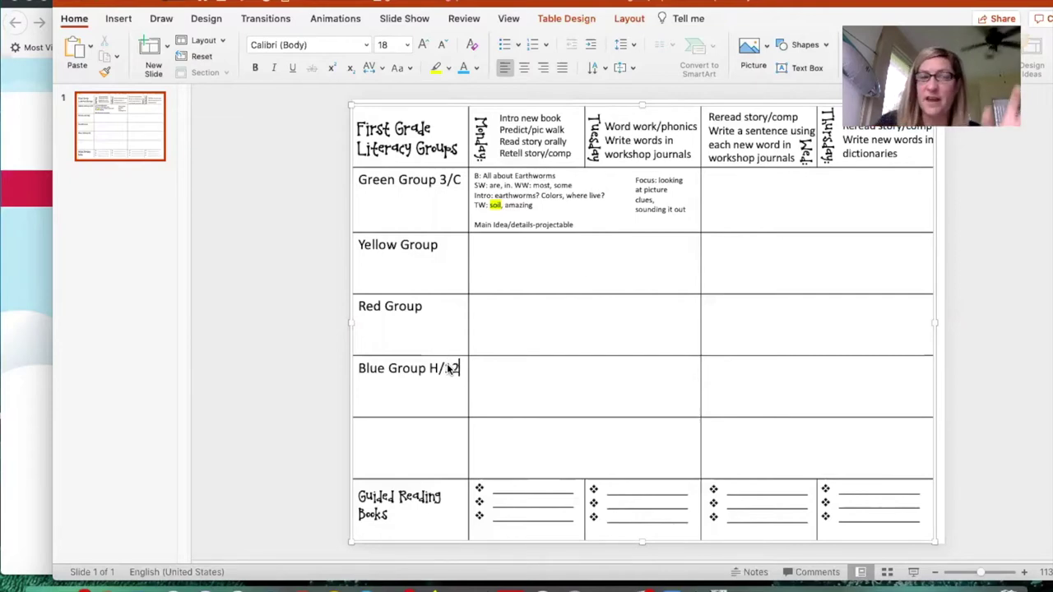
Switch to the Guided Readers site in Firefox and look through its features, from the introduction to the Student Data Tracking Software section
click(8, 278)
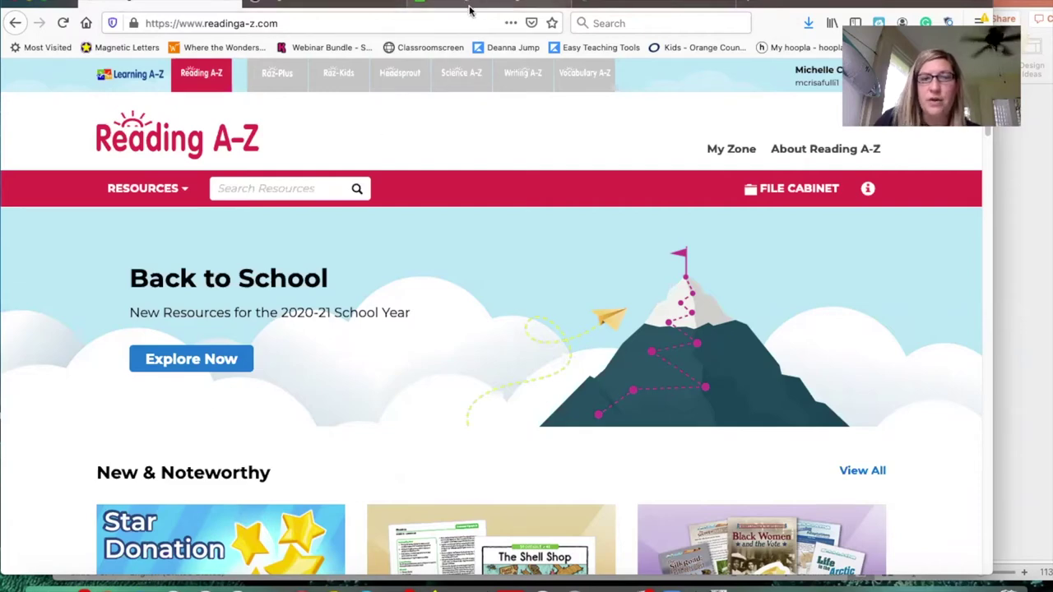
click(613, 10)
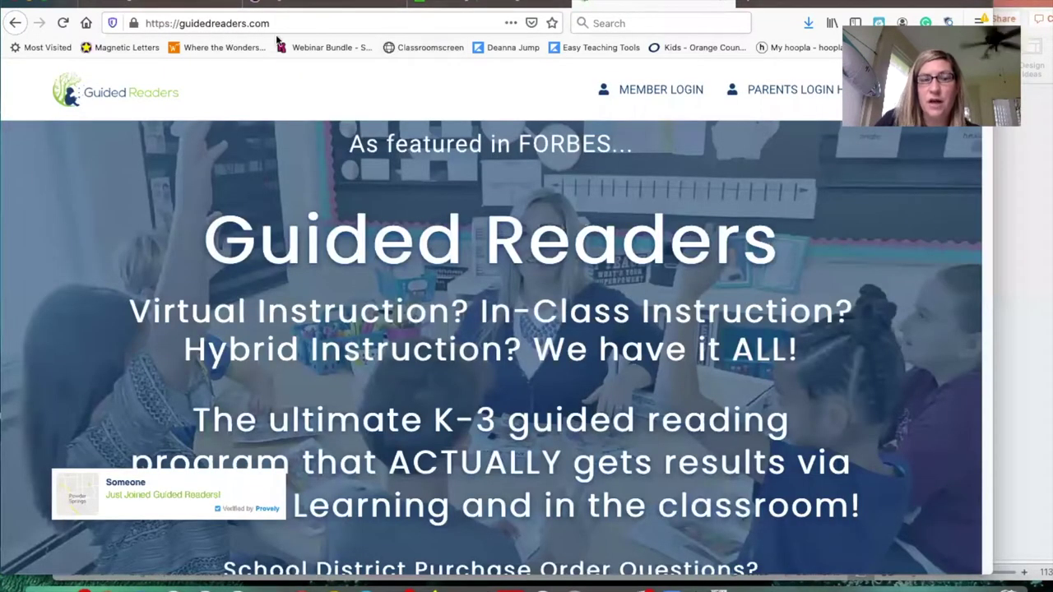
scroll(450, 292, down, 10)
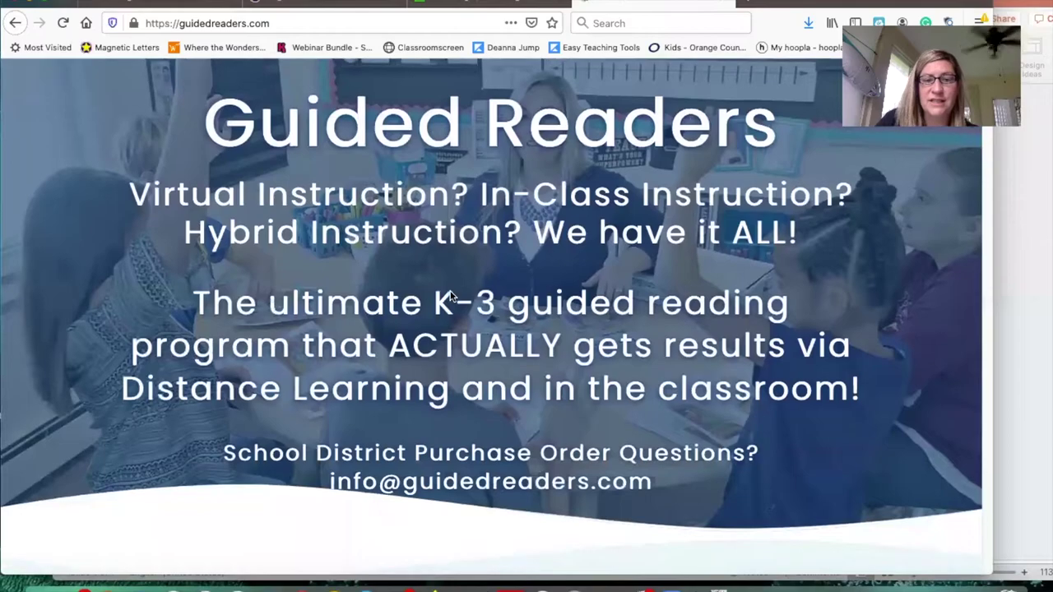
scroll(451, 289, down, 10)
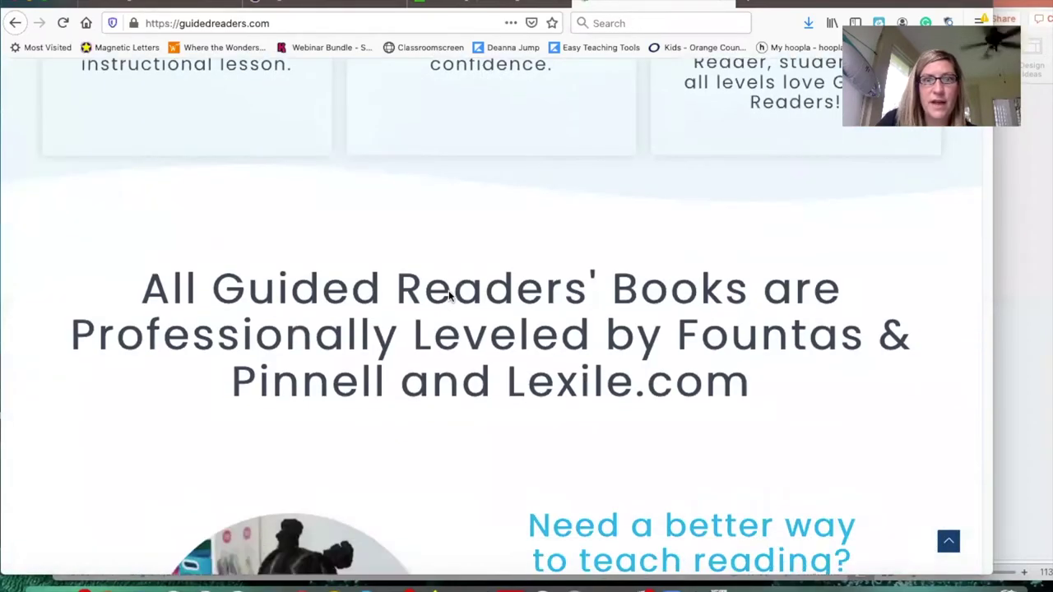
scroll(449, 296, down, 15)
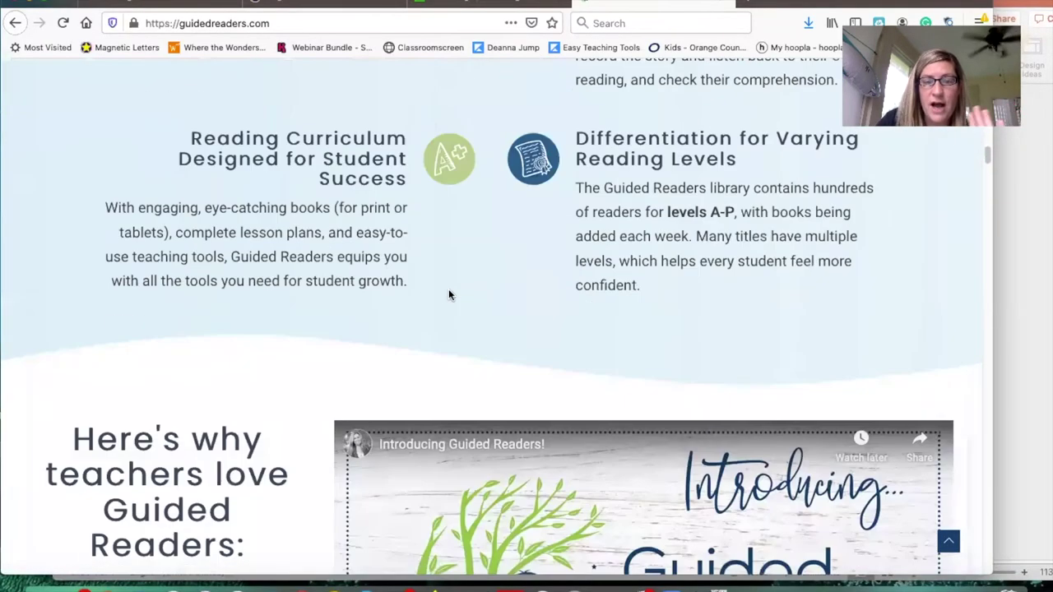
scroll(454, 296, down, 15)
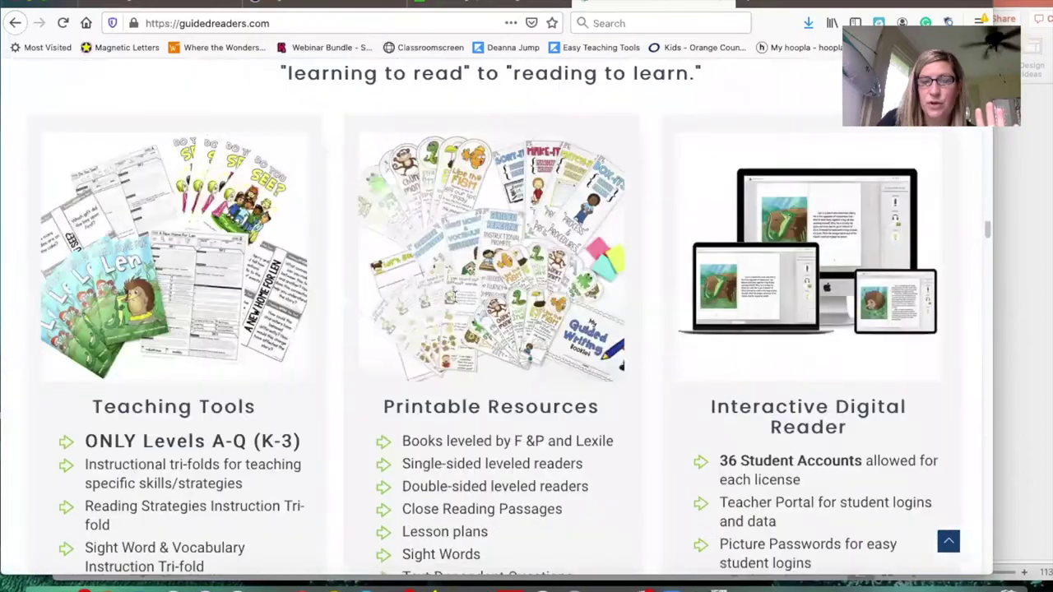
scroll(454, 298, down, 20)
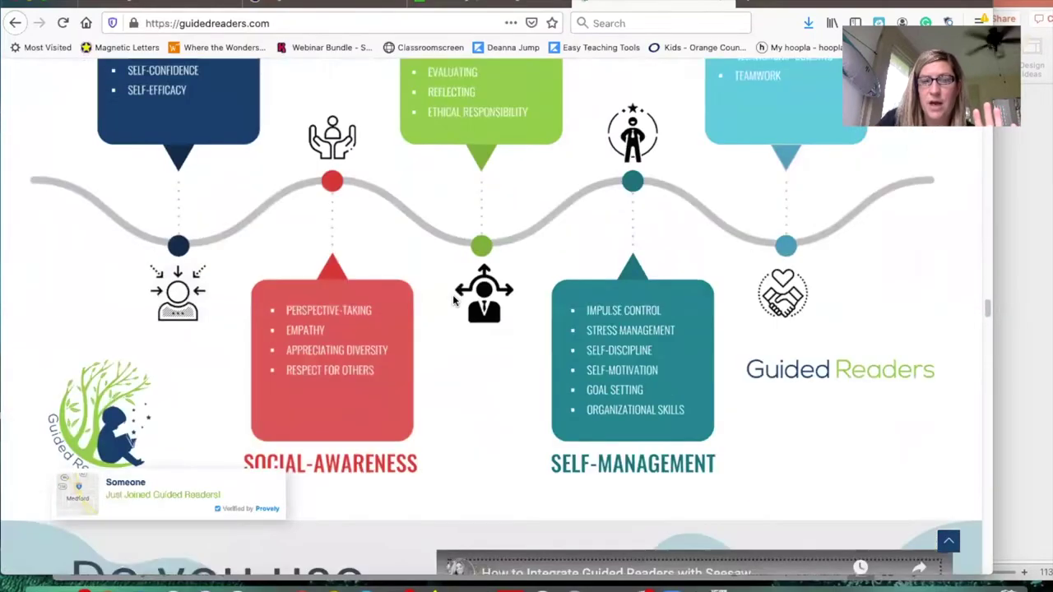
scroll(453, 298, down, 18)
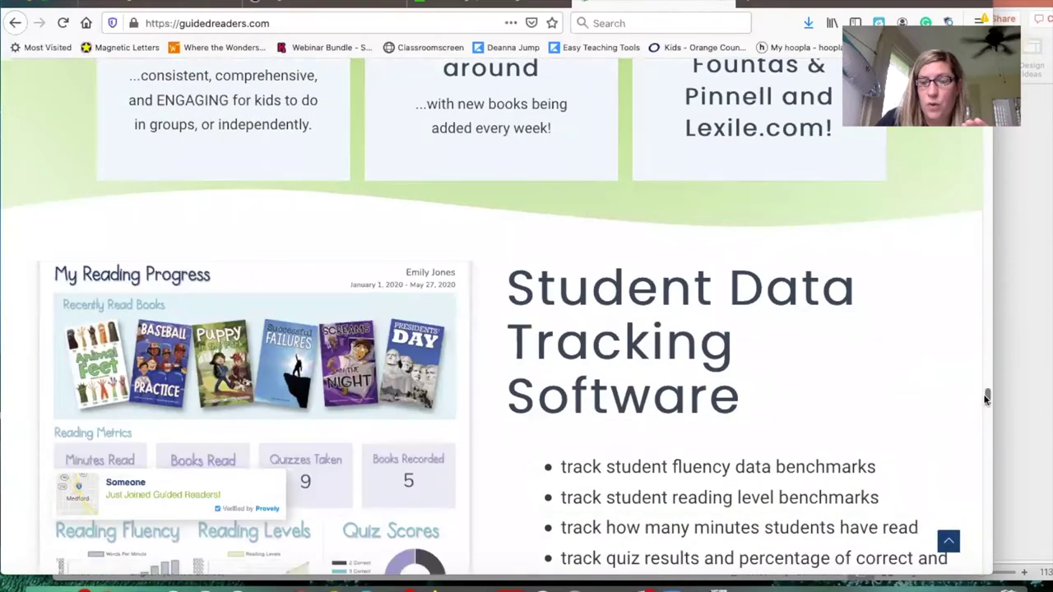
Review the Guided Readers program plans and pricing, and return up the page to the Social Emotional Learning Competencies section
drag(985, 394, 984, 435)
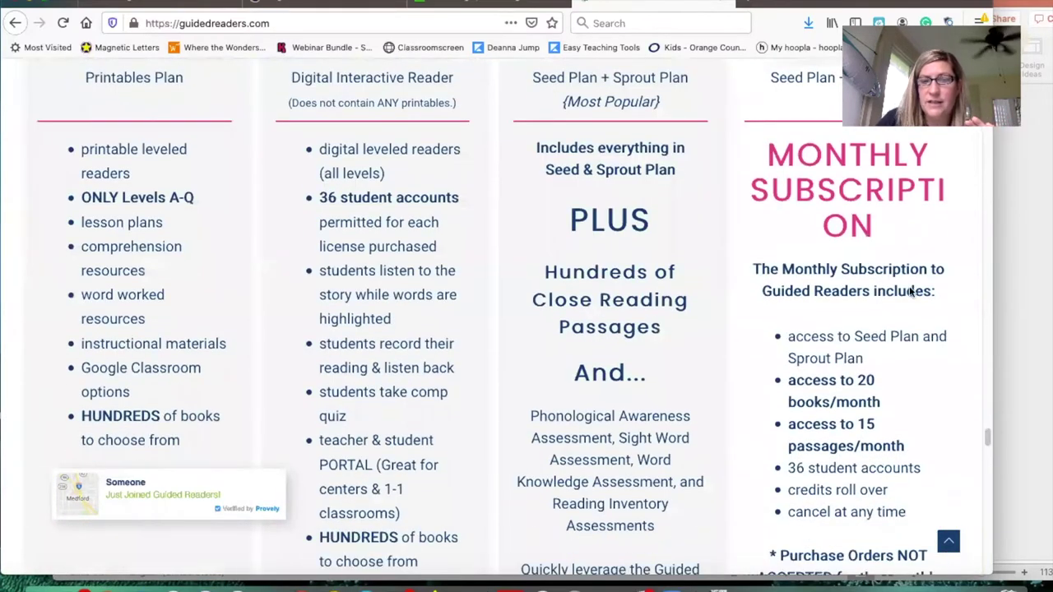
scroll(889, 277, down, 5)
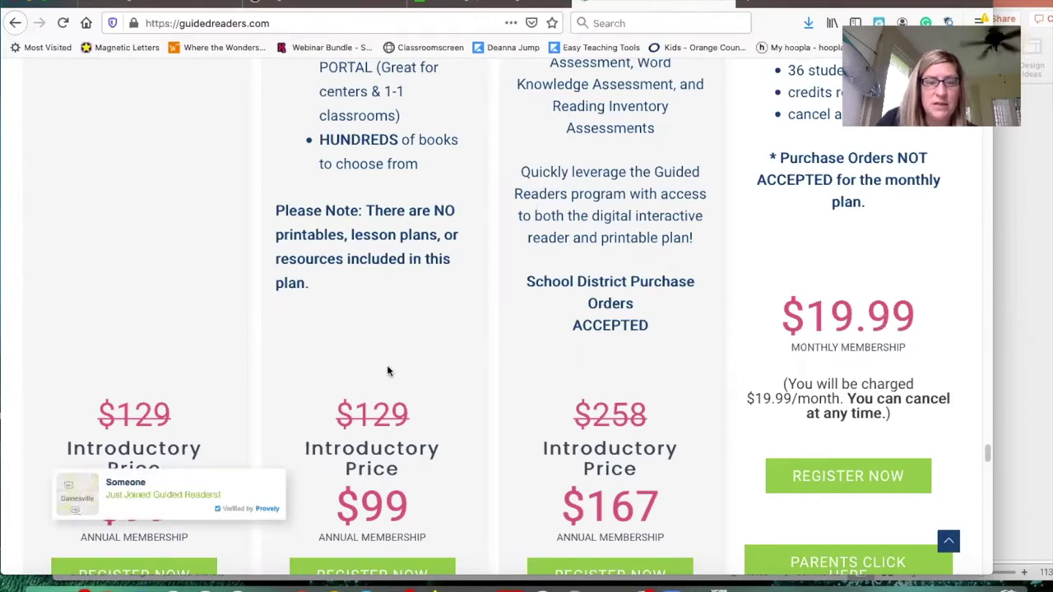
scroll(387, 359, up, 5)
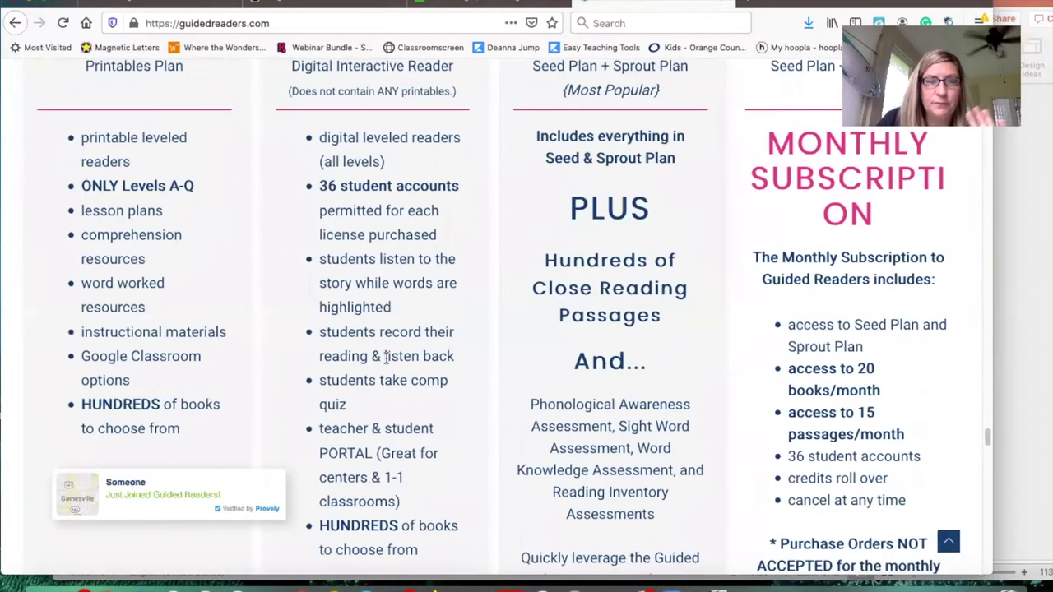
scroll(387, 358, up, 8)
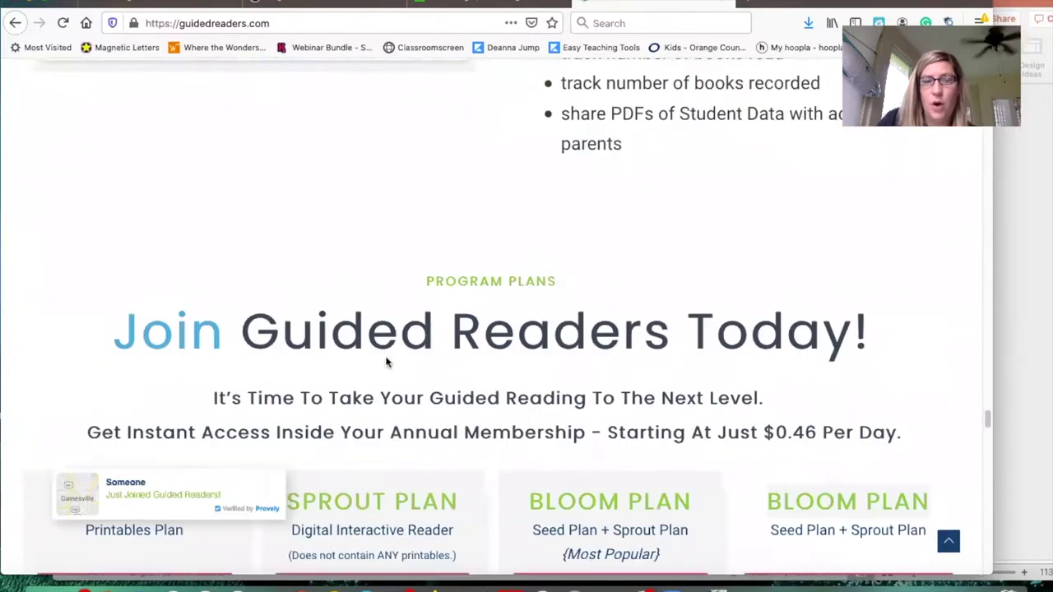
scroll(387, 358, up, 1)
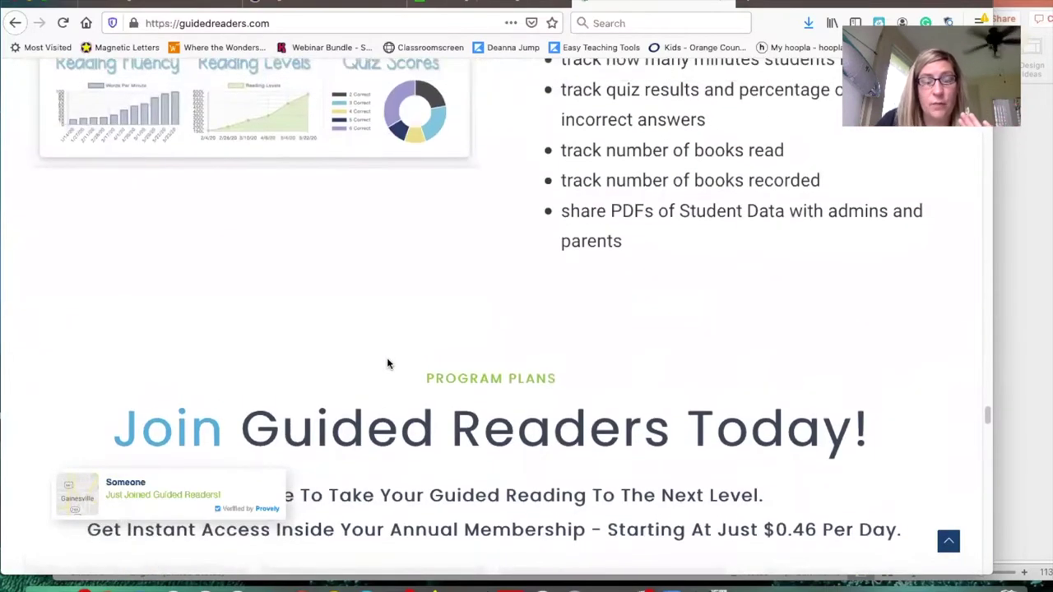
scroll(459, 360, up, 15)
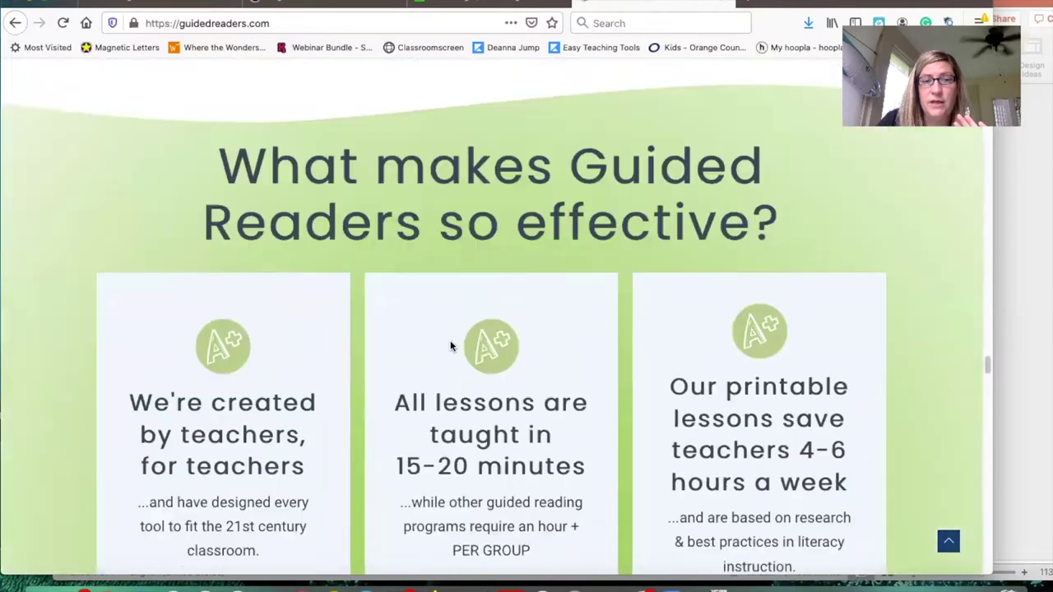
scroll(451, 346, up, 15)
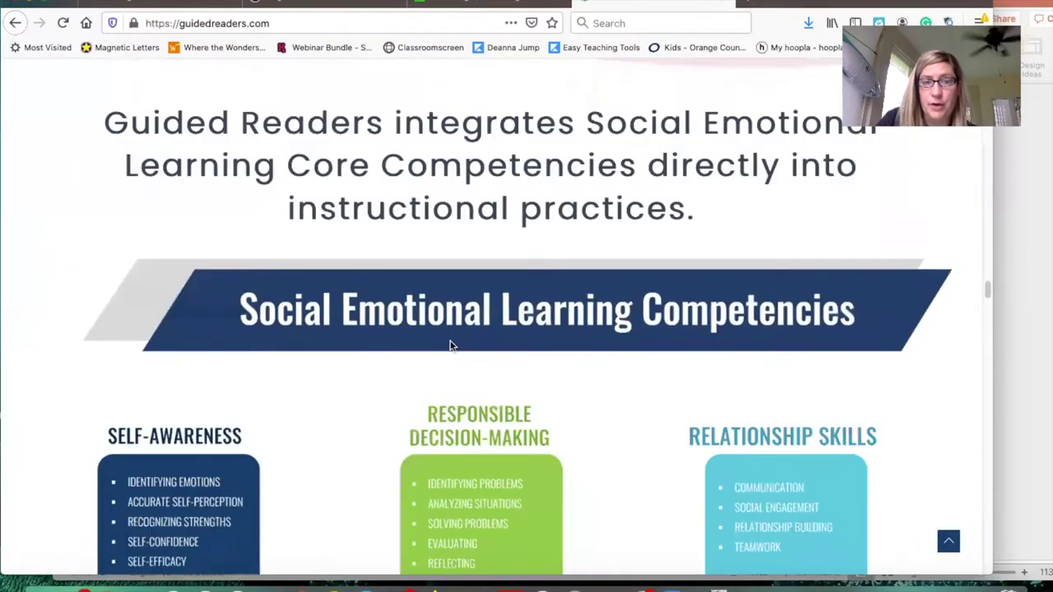
Review the Teaching Tools, Printable Resources and Interactive Digital Reader sections on the Guided Readers page, and go to the Reading A-Z site
scroll(451, 345, up, 10)
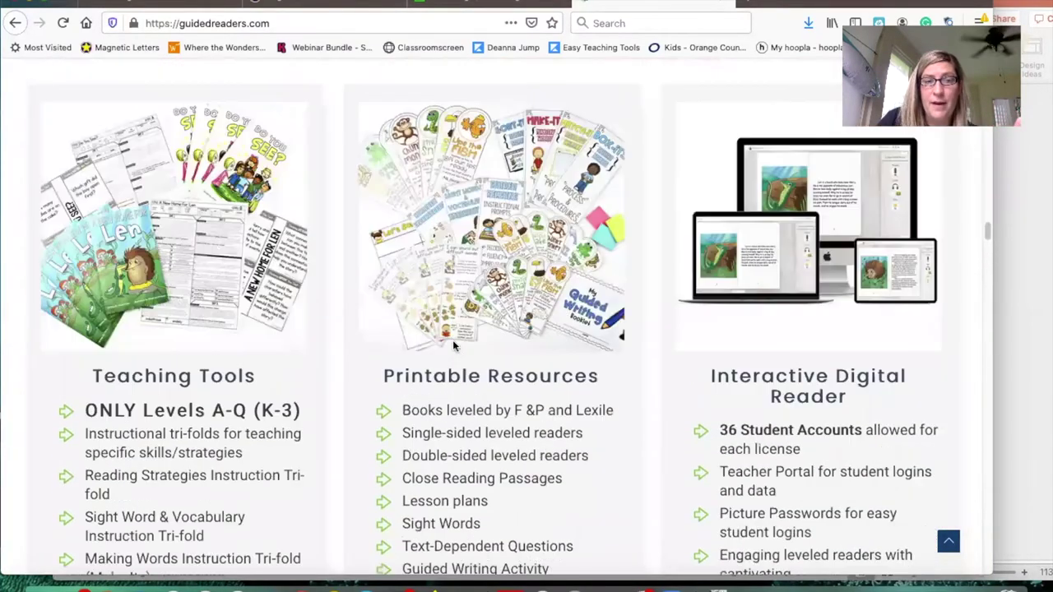
scroll(453, 345, up, 1)
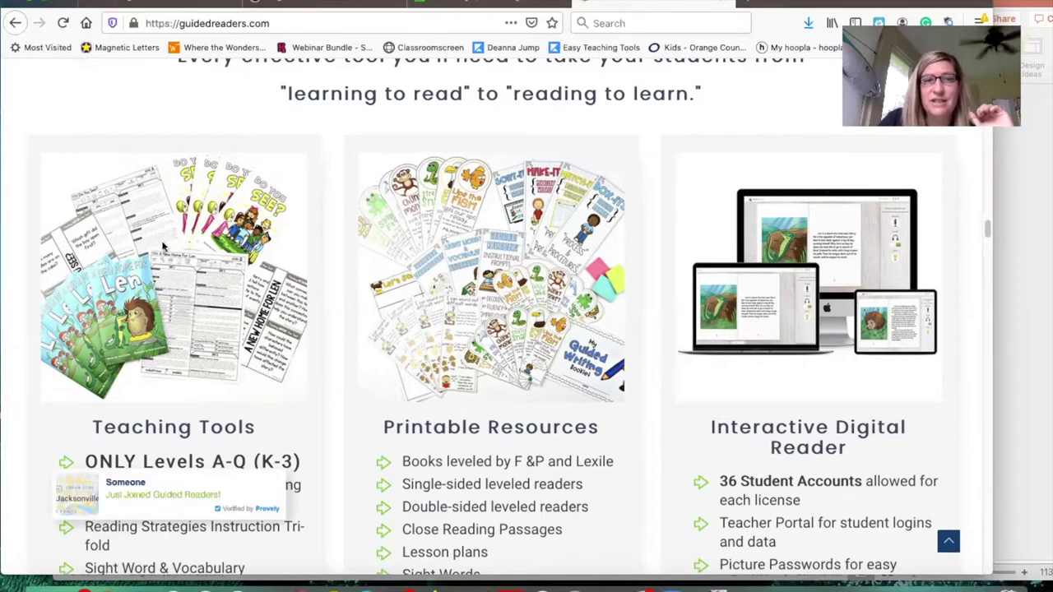
click(169, 4)
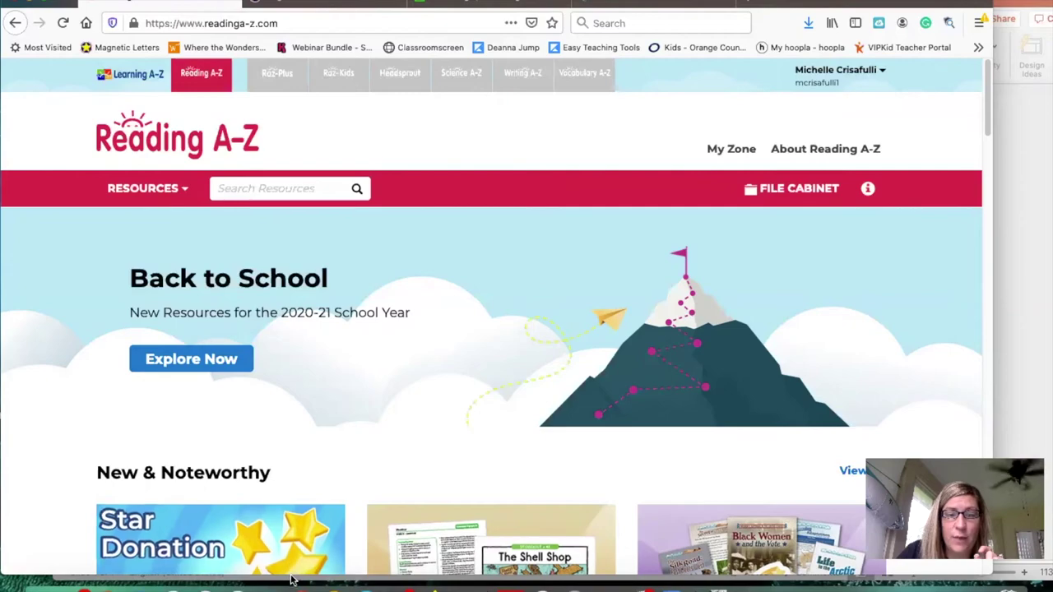
Check the First Grade Literacy Groups plan in PowerPoint, and return to the Reading A-Z home page in Firefox
click(153, 588)
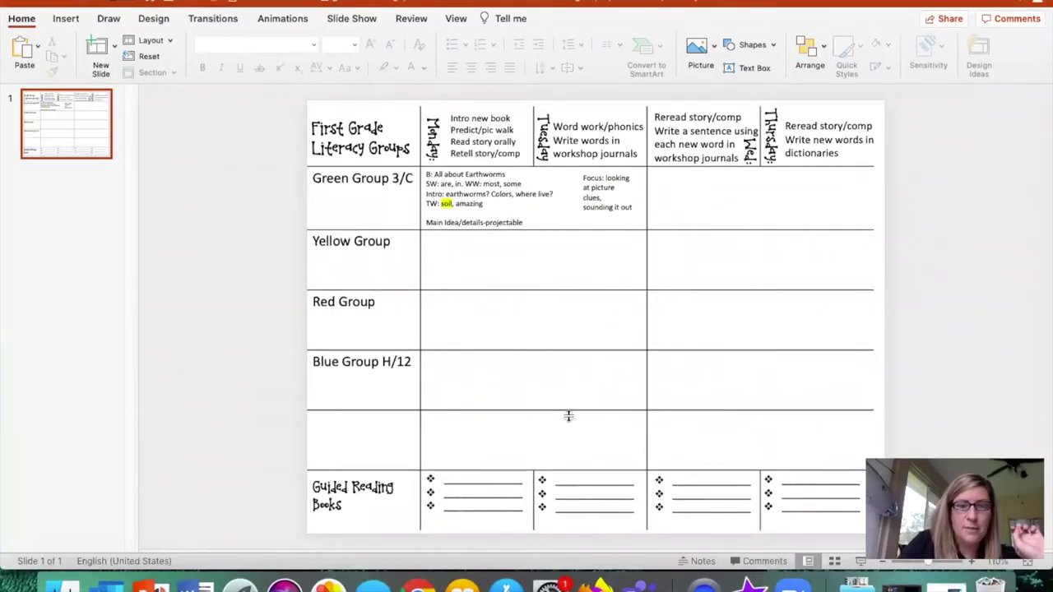
click(30, 3)
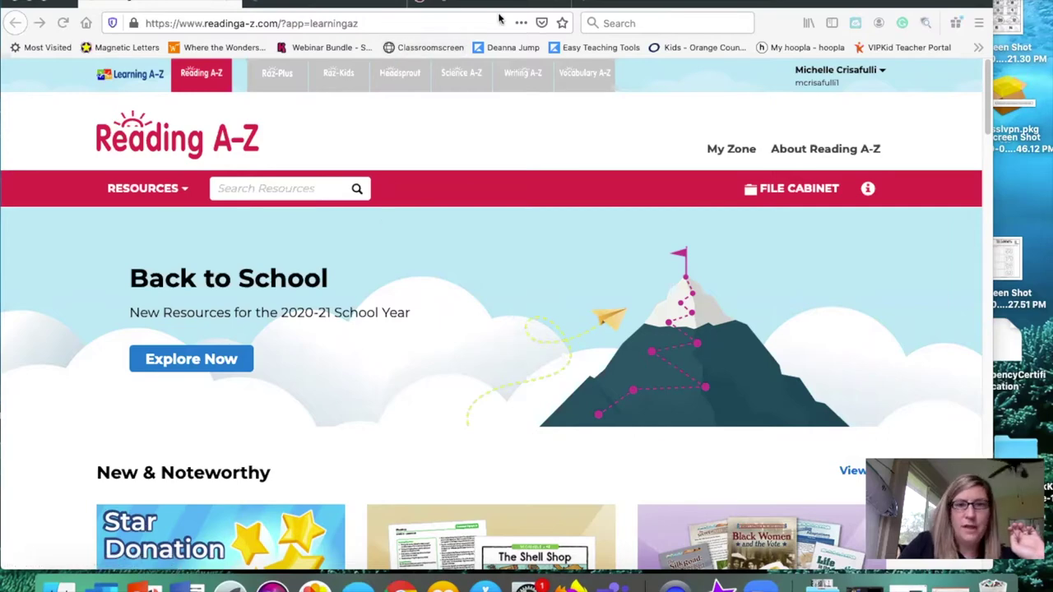
click(263, 3)
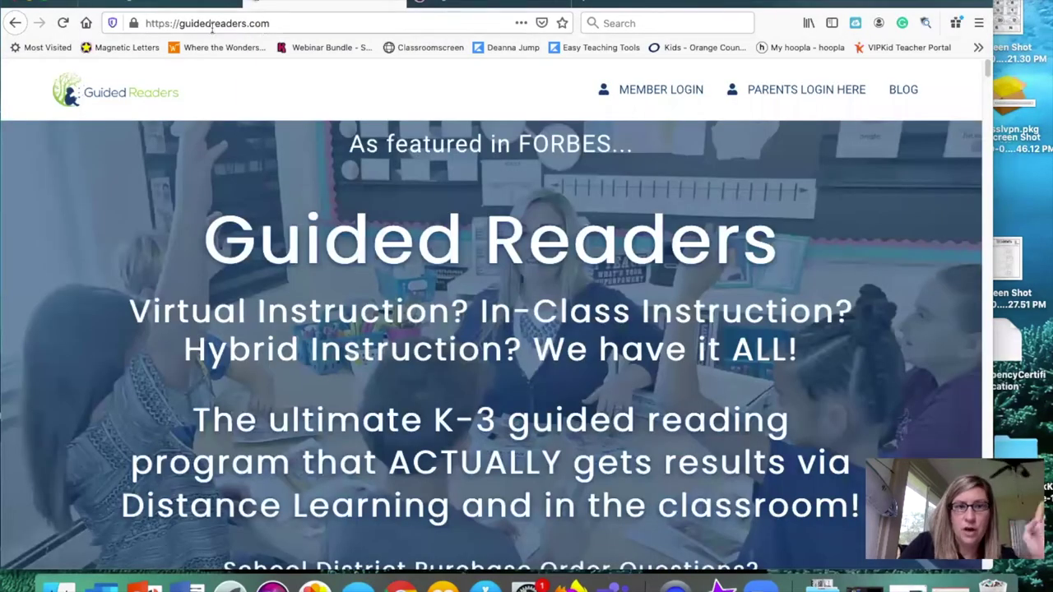
click(169, 2)
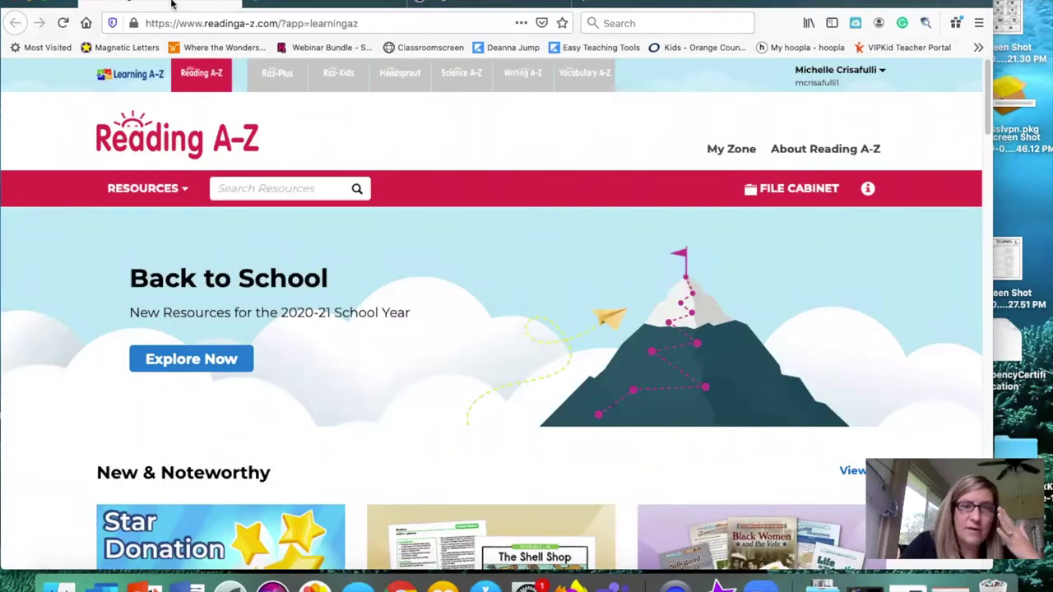
Open the All Leveled Books collection from the Leveled Texts resources and filter it to reading level H
click(174, 191)
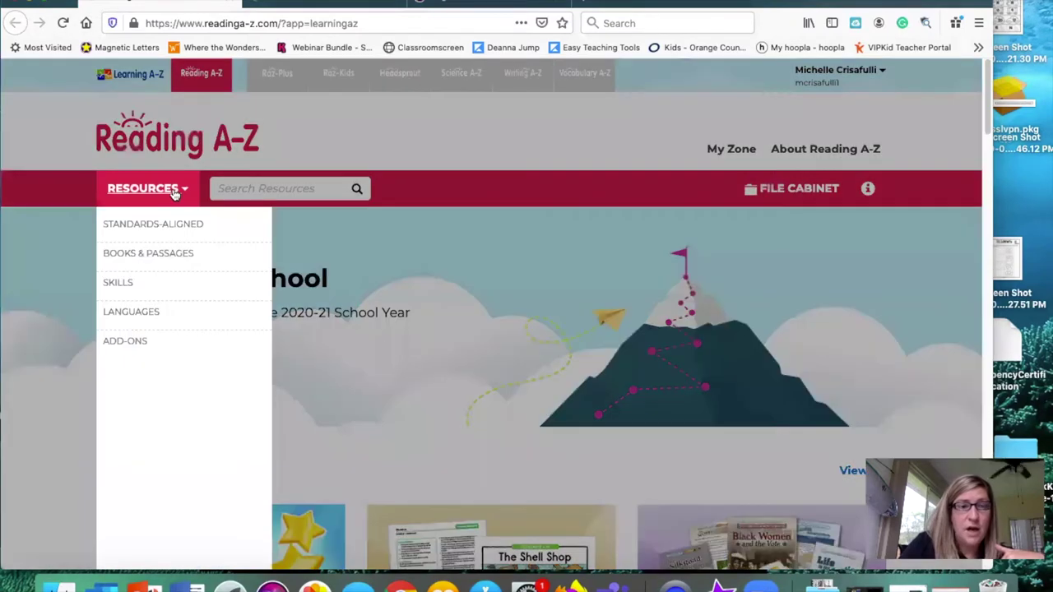
mouse_move(181, 311)
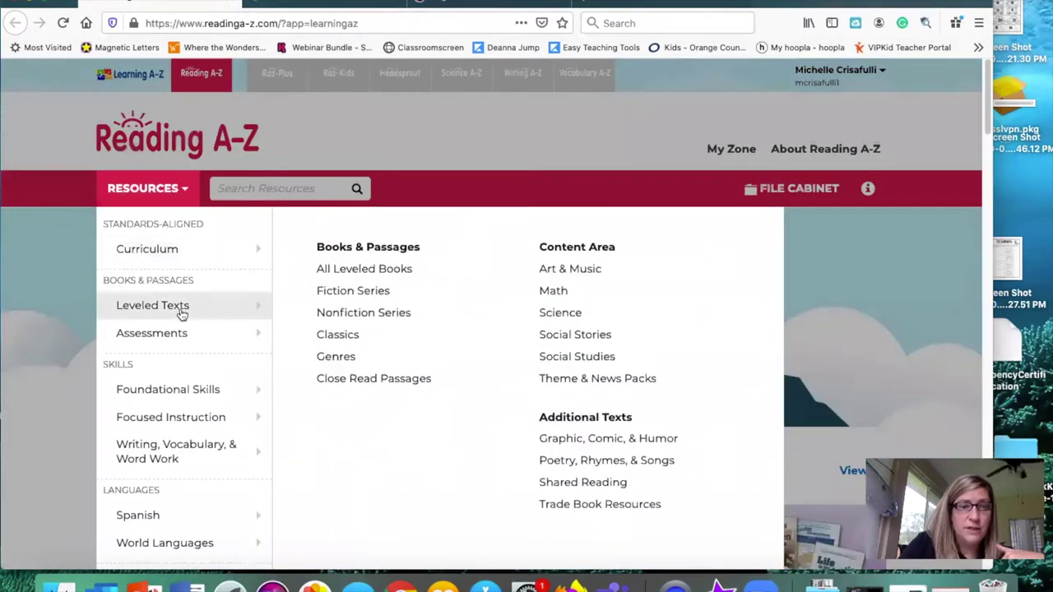
click(364, 274)
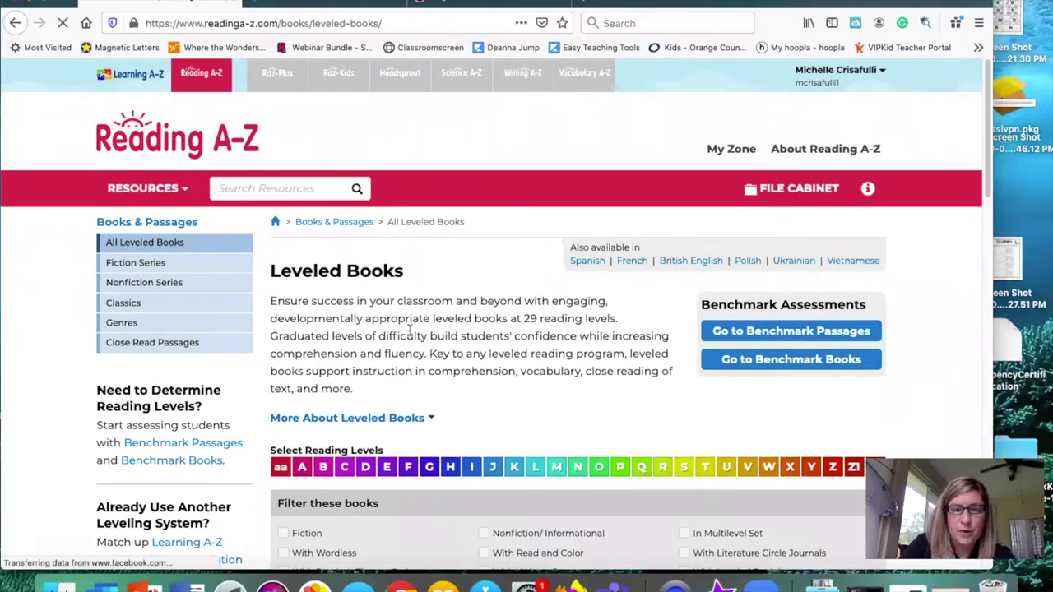
mouse_move(451, 477)
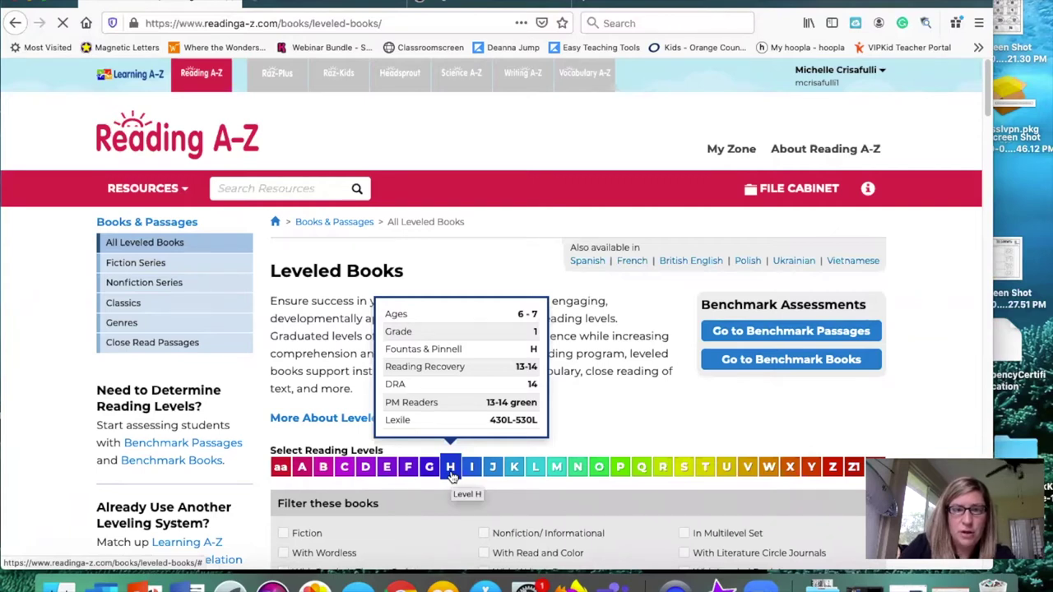
click(451, 477)
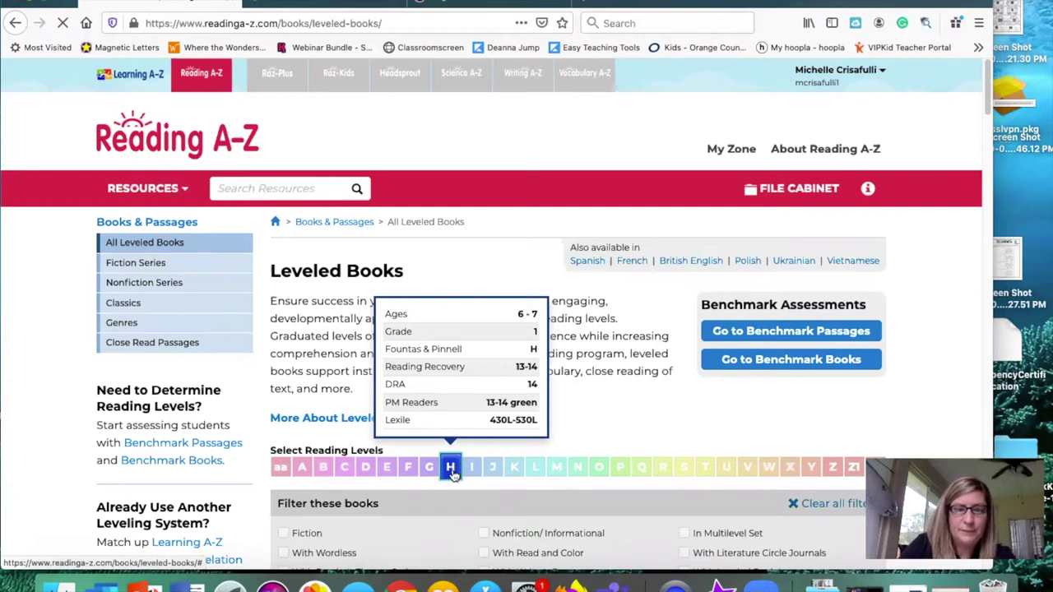
Browse the level H leveled books and open the page of the fantasy book Club Monster
scroll(342, 378, down, 5)
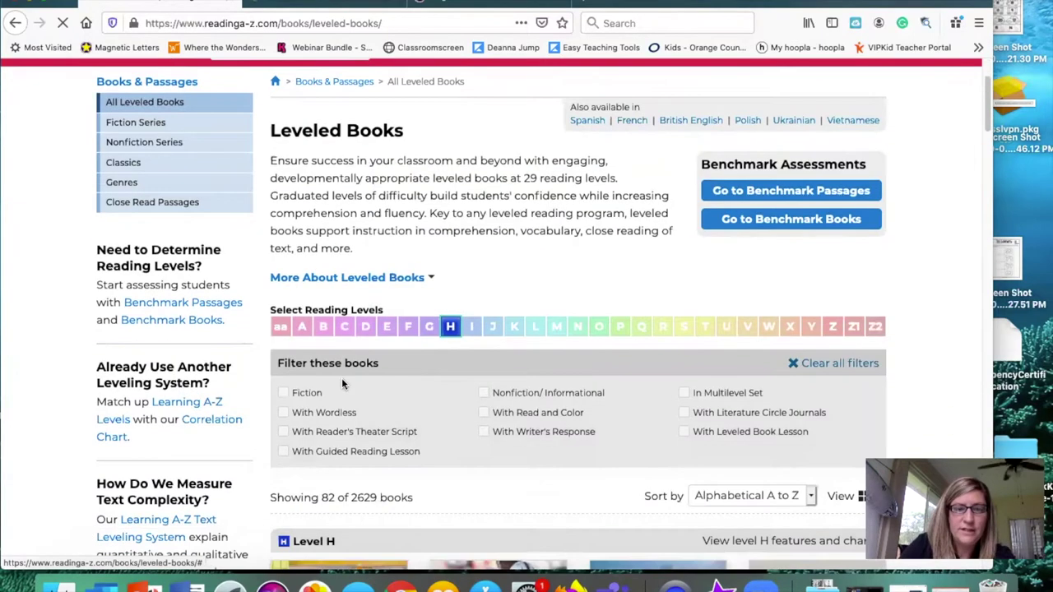
scroll(461, 341, down, 2)
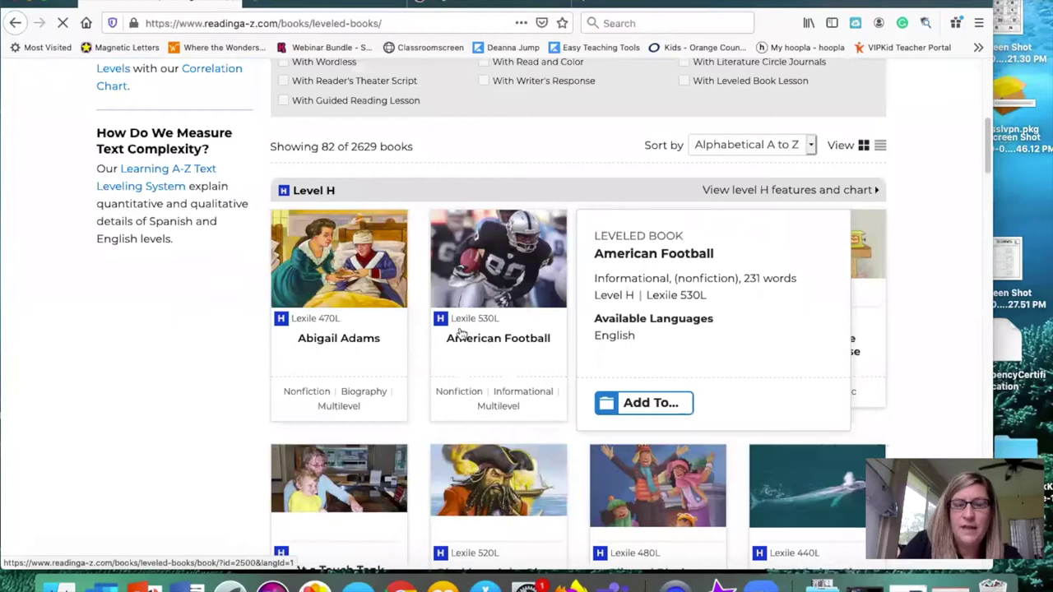
scroll(900, 197, down, 2)
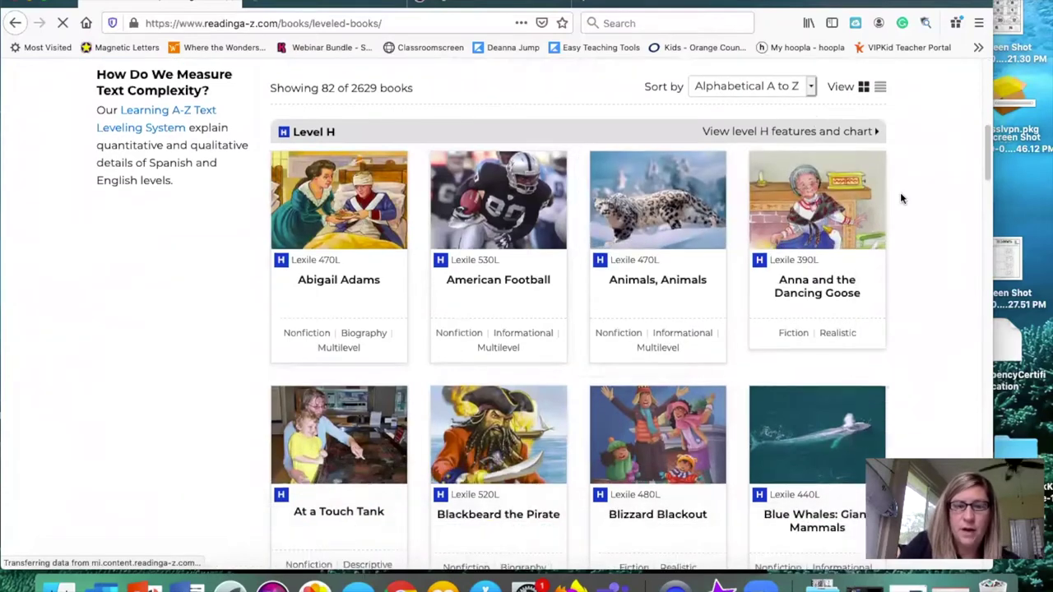
scroll(900, 198, down, 1)
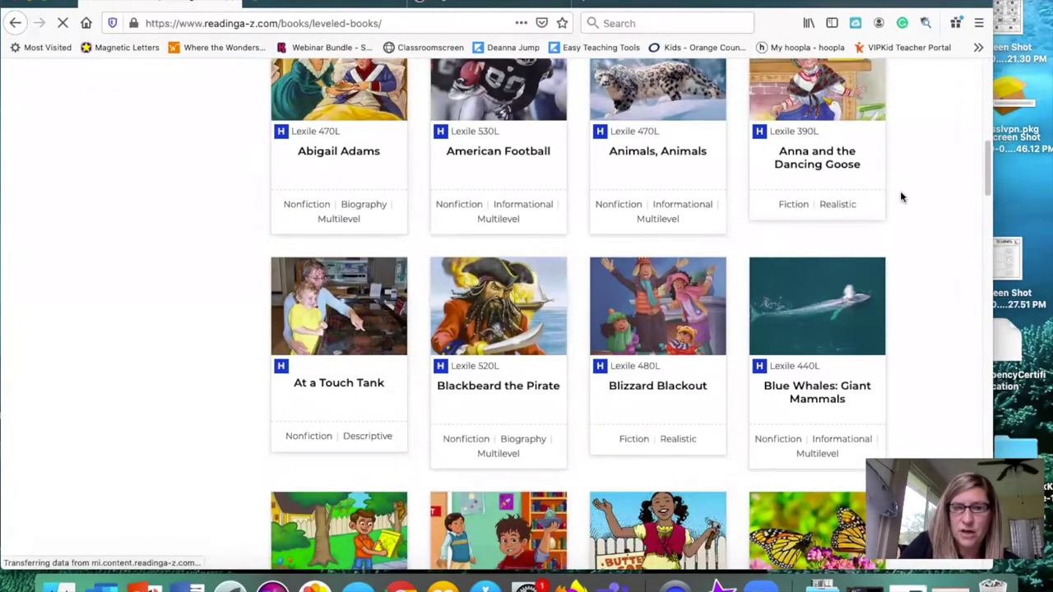
scroll(900, 198, down, 1)
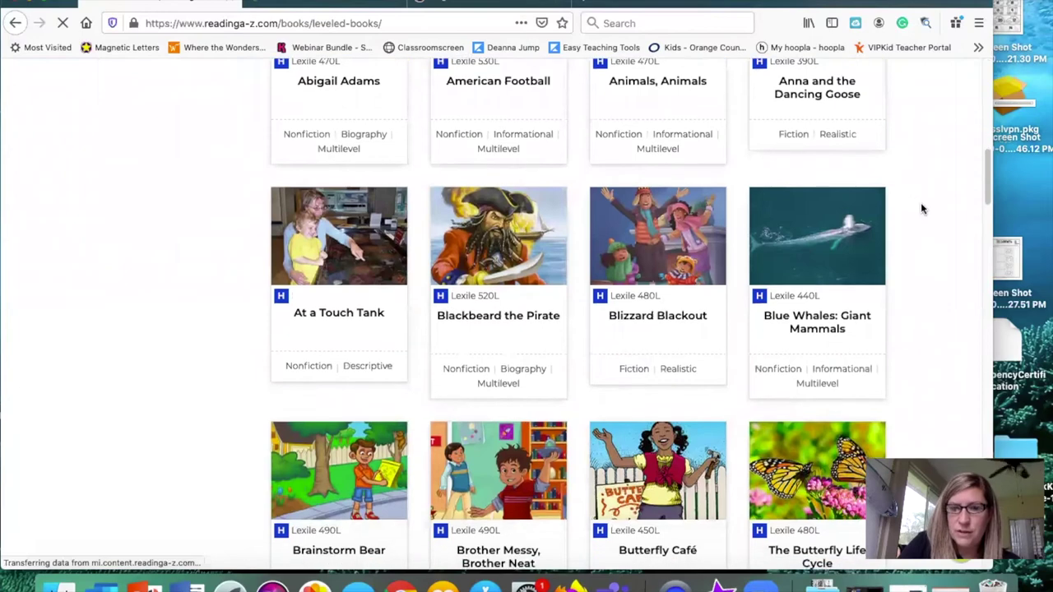
scroll(920, 208, down, 1)
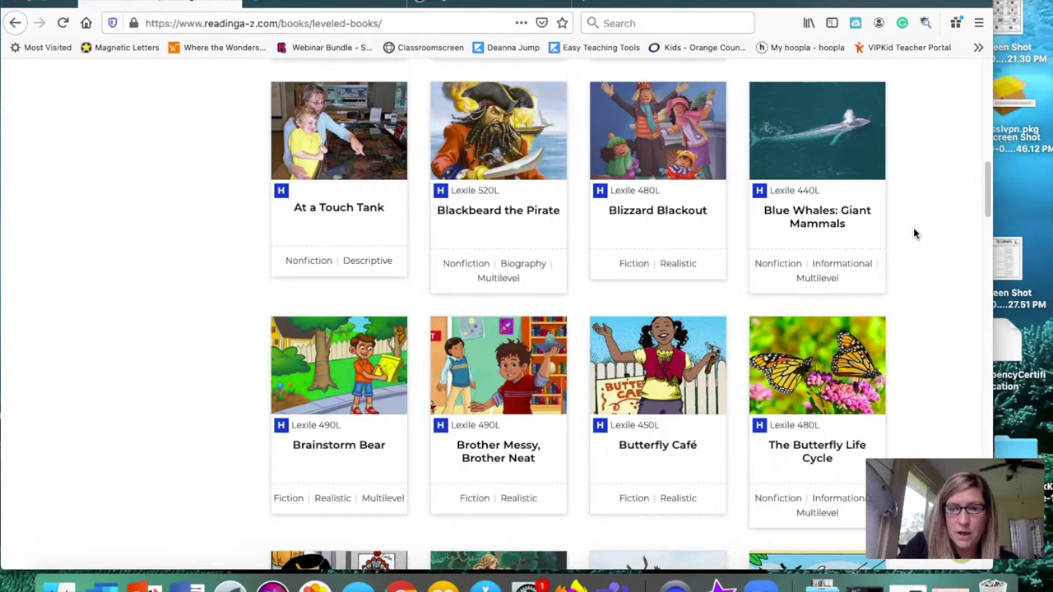
scroll(327, 395, up, 1)
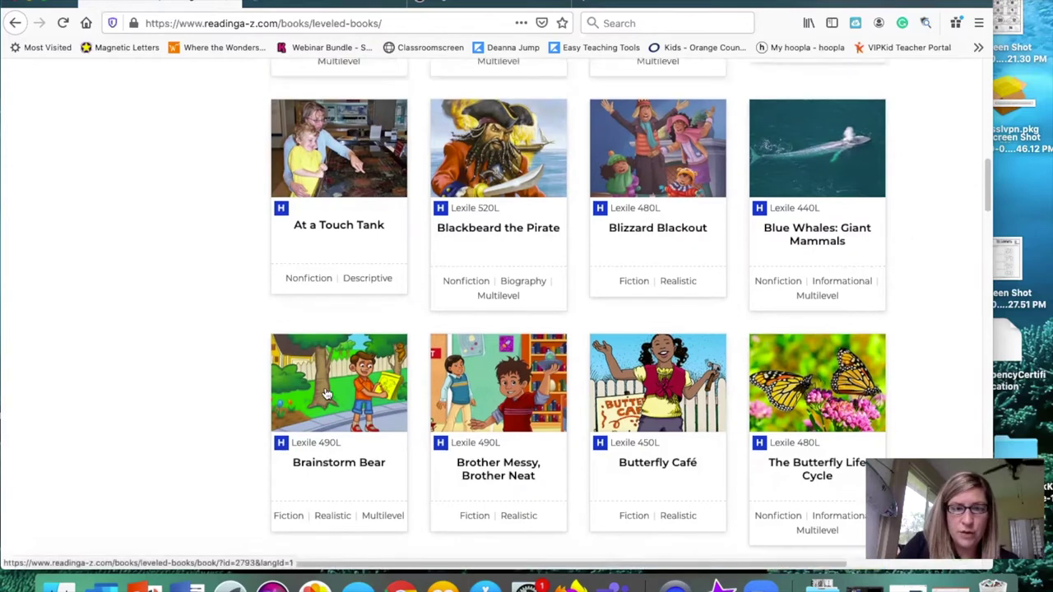
scroll(325, 395, down, 5)
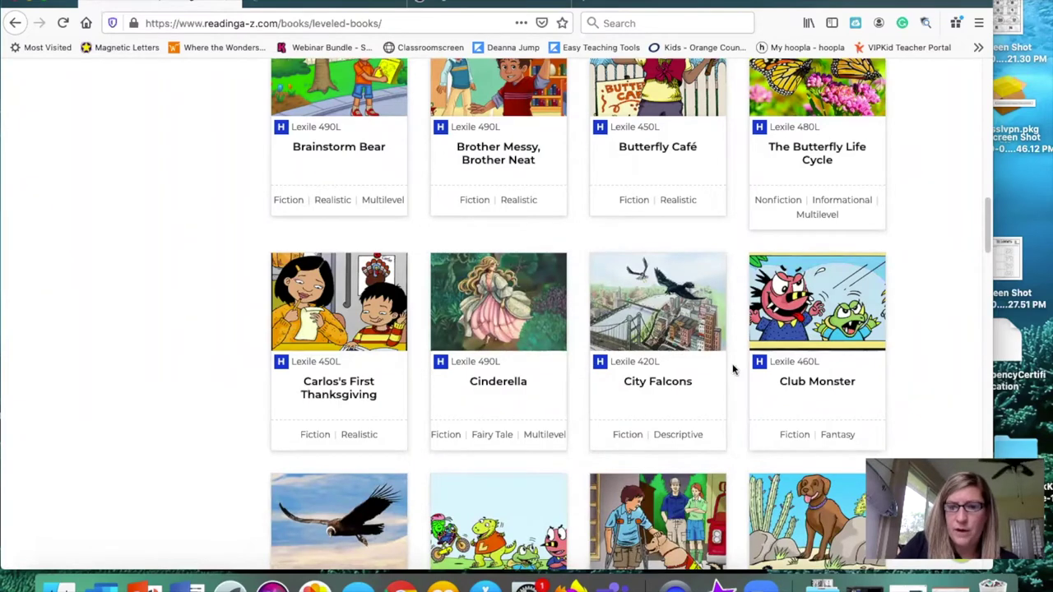
mouse_move(797, 301)
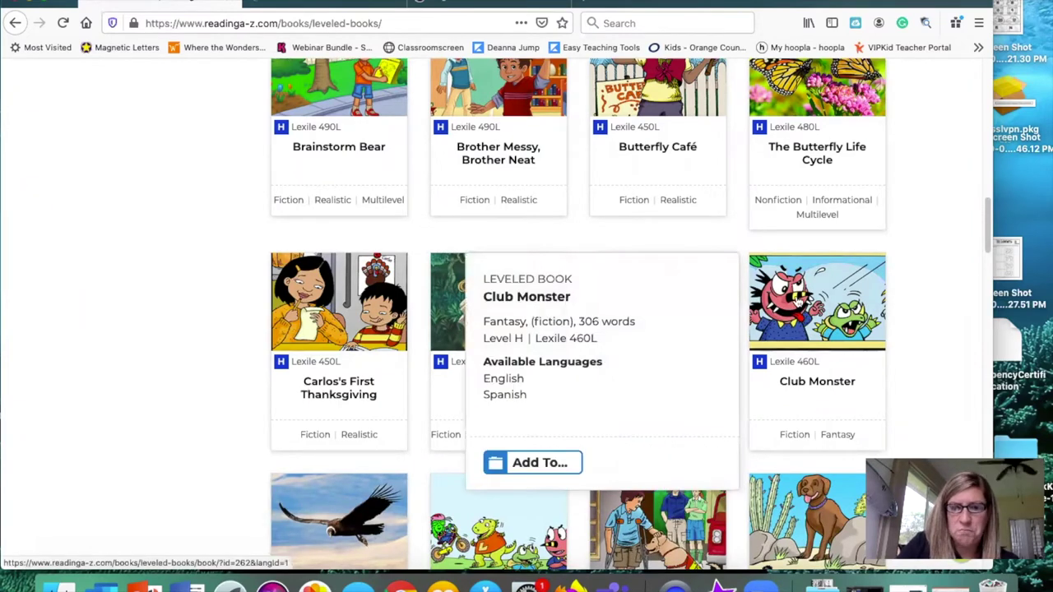
click(775, 293)
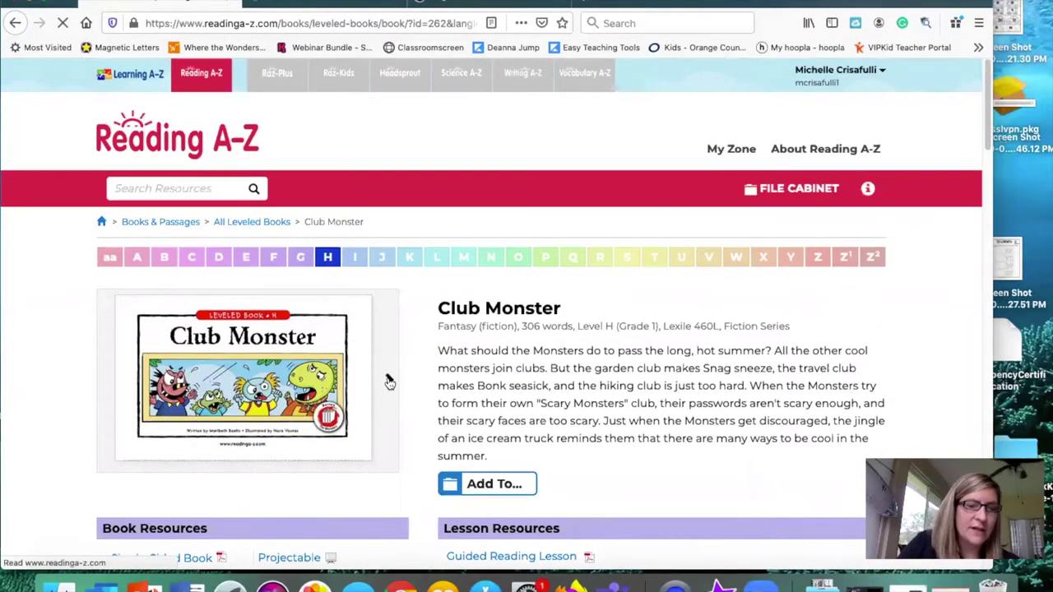
Read through the Club Monster preview up to page 11, and go back to page 8
click(390, 383)
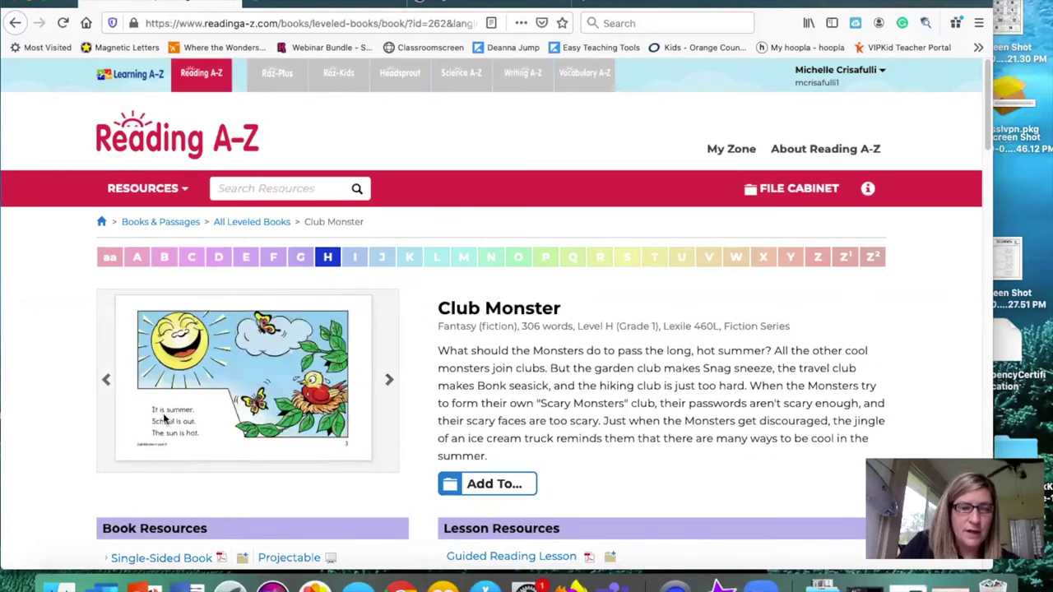
click(391, 381)
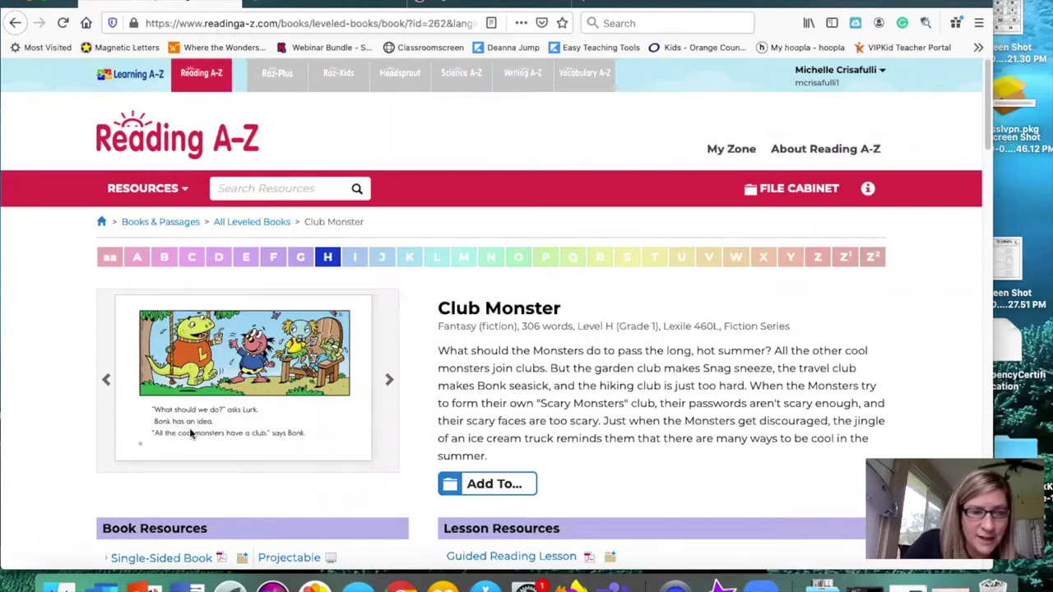
click(388, 381)
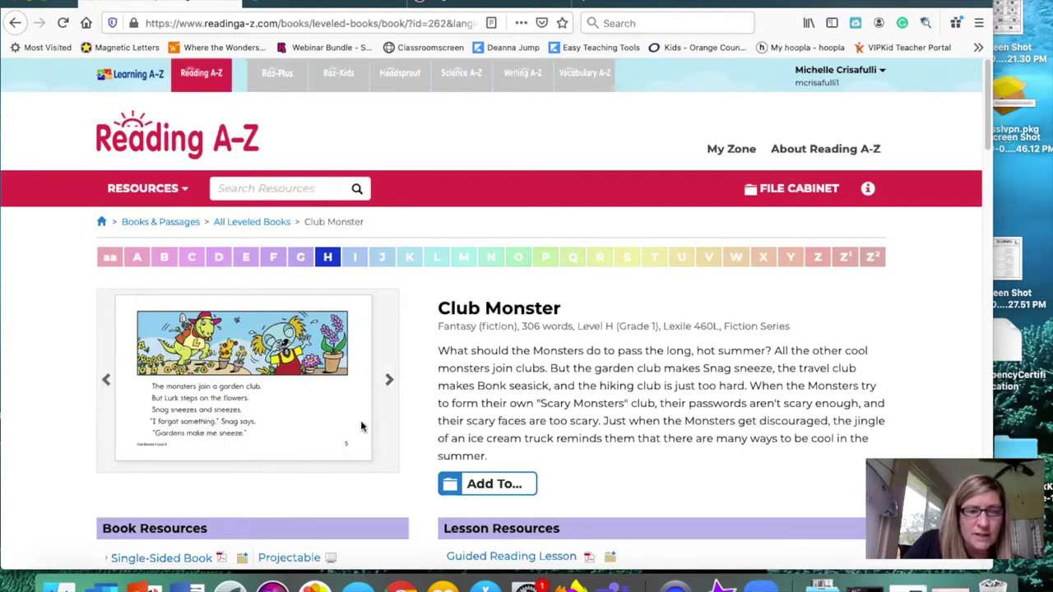
click(390, 381)
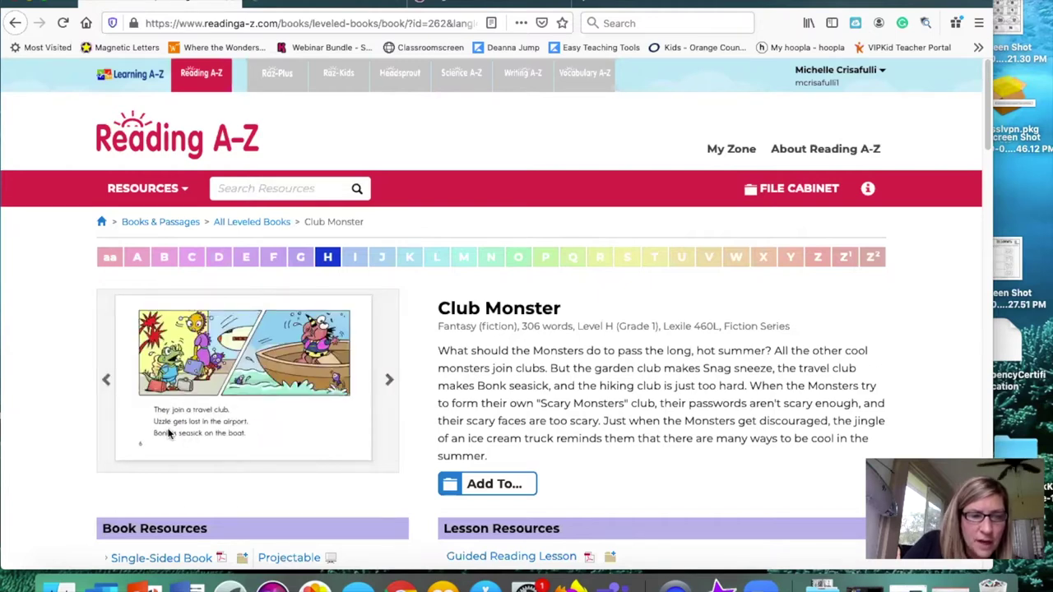
click(389, 382)
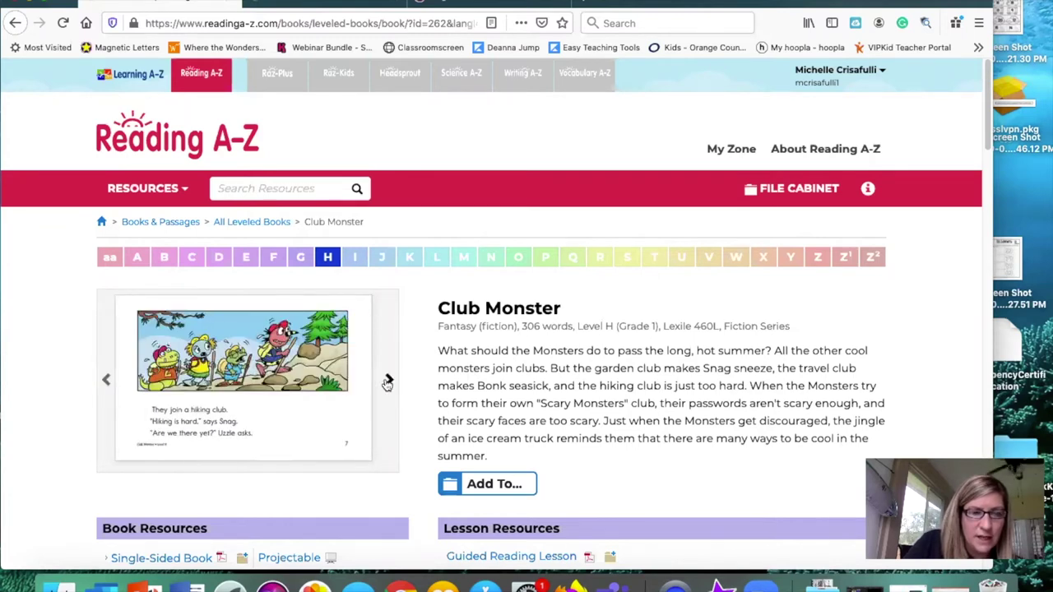
click(387, 382)
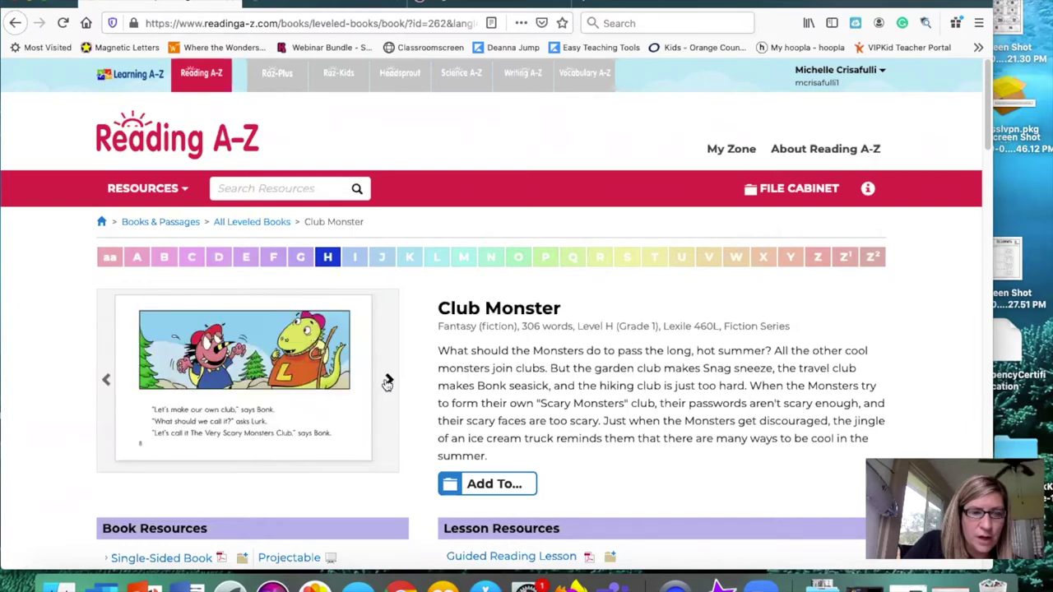
click(387, 383)
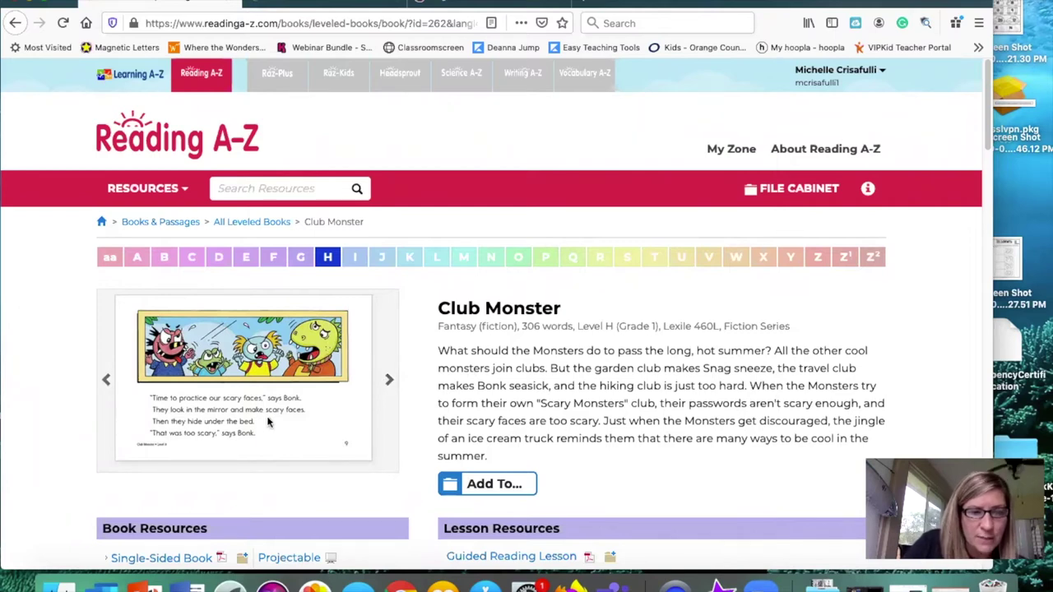
click(387, 381)
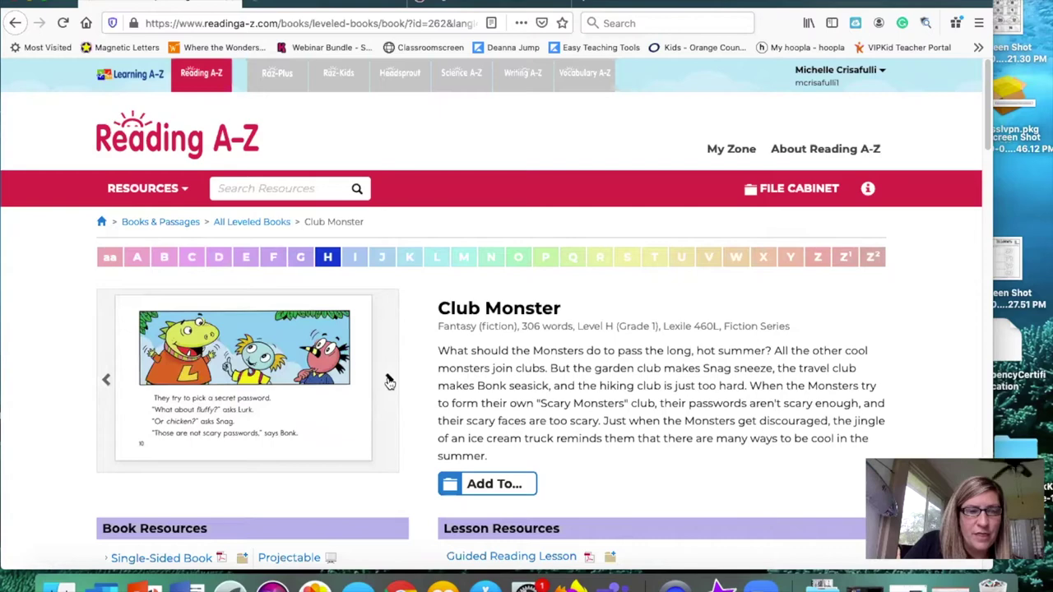
click(389, 381)
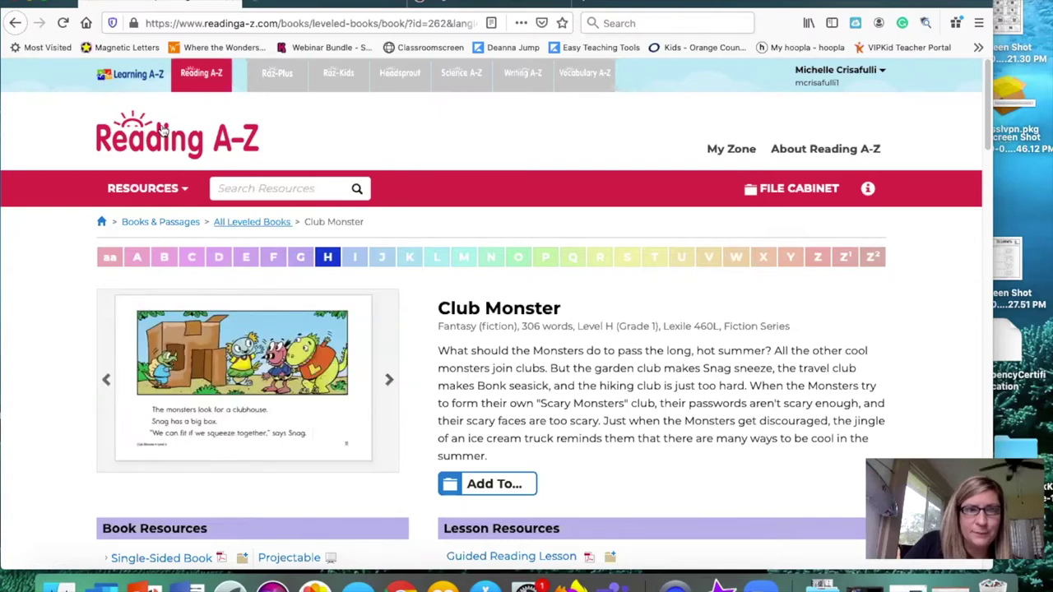
click(107, 381)
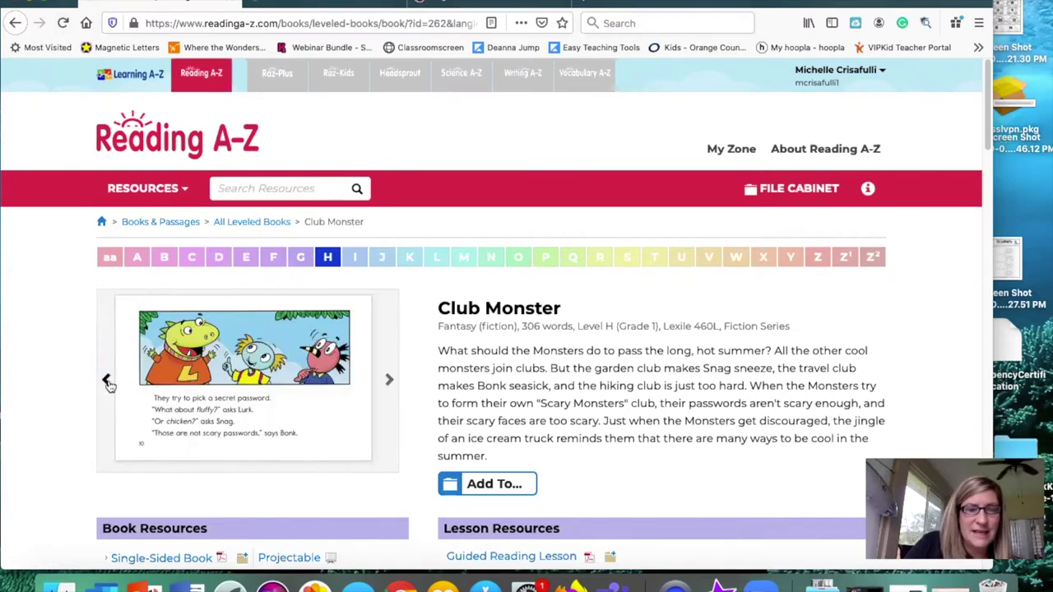
click(107, 381)
click(107, 381)
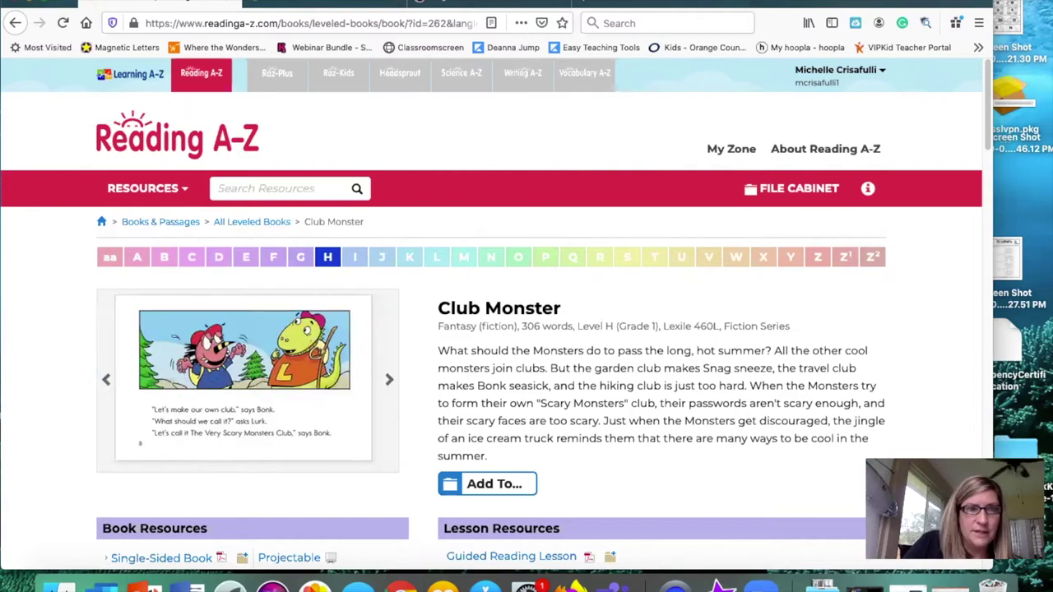
Switch to the PowerPoint plan, begin the Blue Group's Monday cell with "B:", and return to Firefox
click(33, 5)
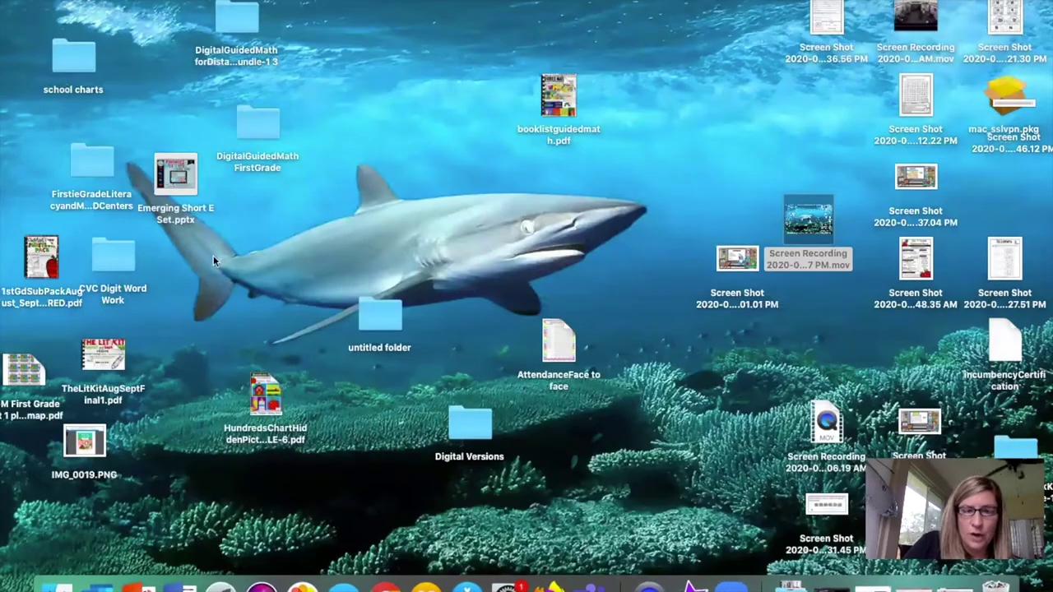
click(954, 586)
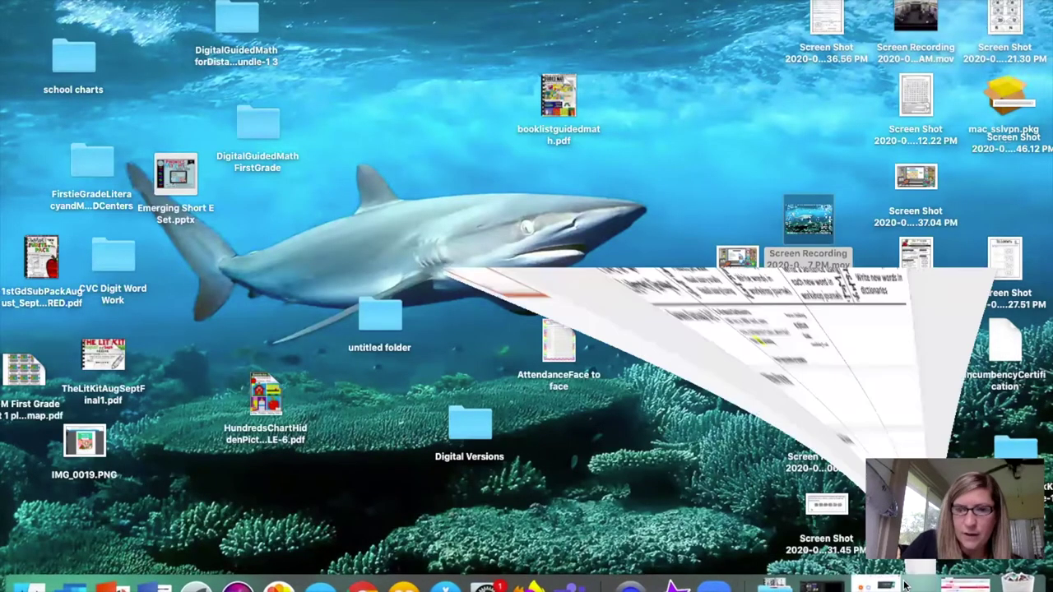
click(458, 361)
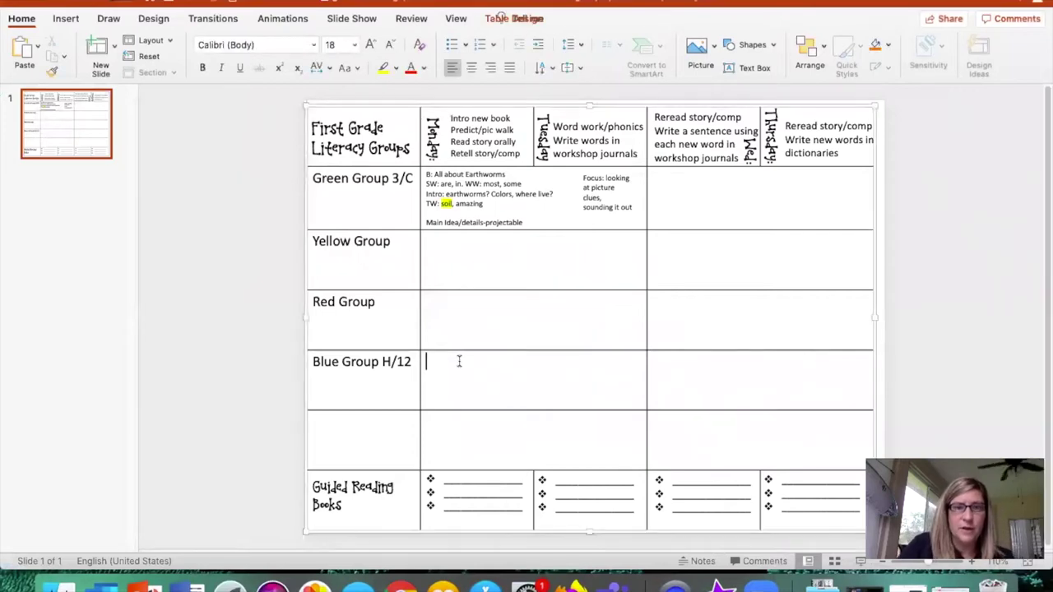
text(B)
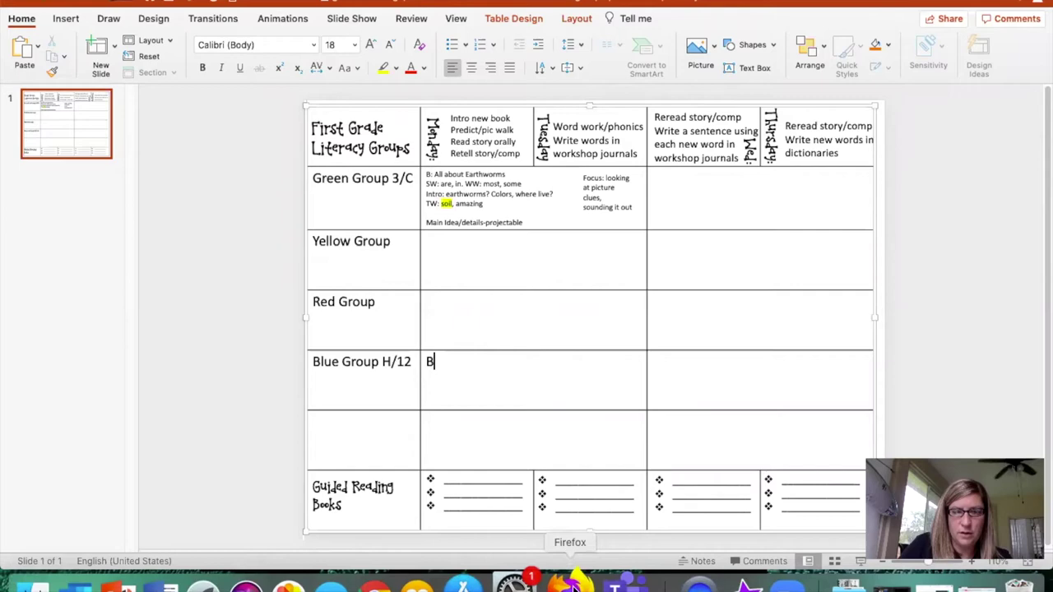
text(:)
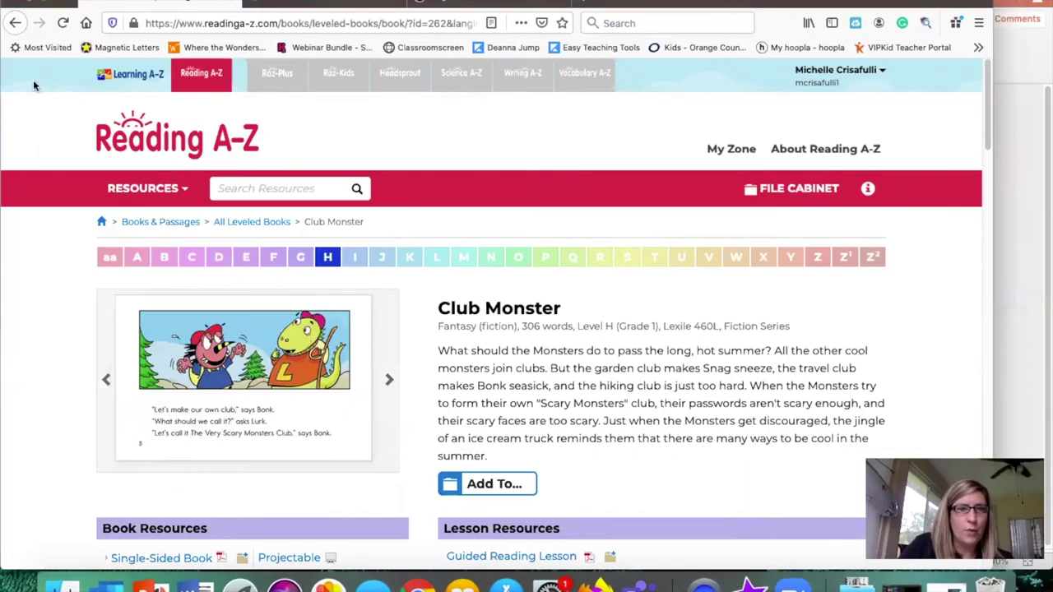
Return to the level H leveled books list and open the page of the realistic fiction book The Day I Needed Help
click(14, 23)
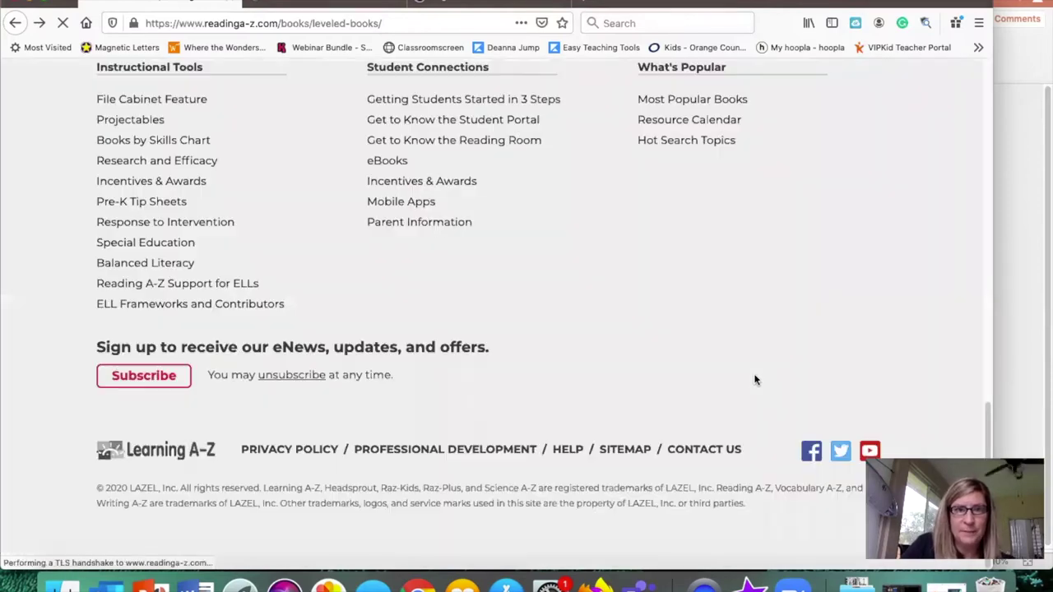
scroll(655, 367, up, 15)
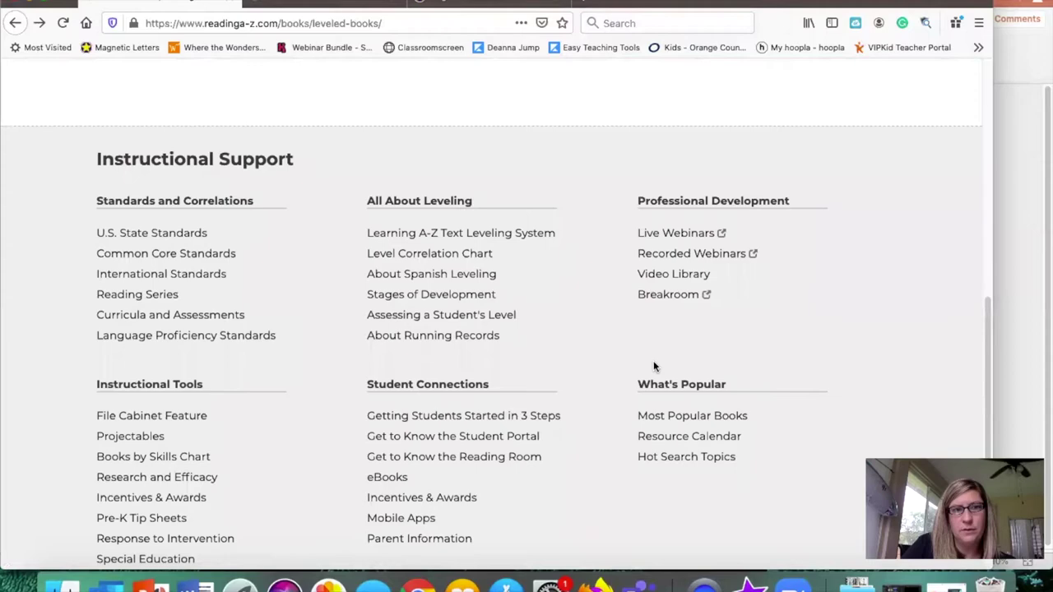
scroll(653, 362, up, 3)
scroll(654, 362, down, 15)
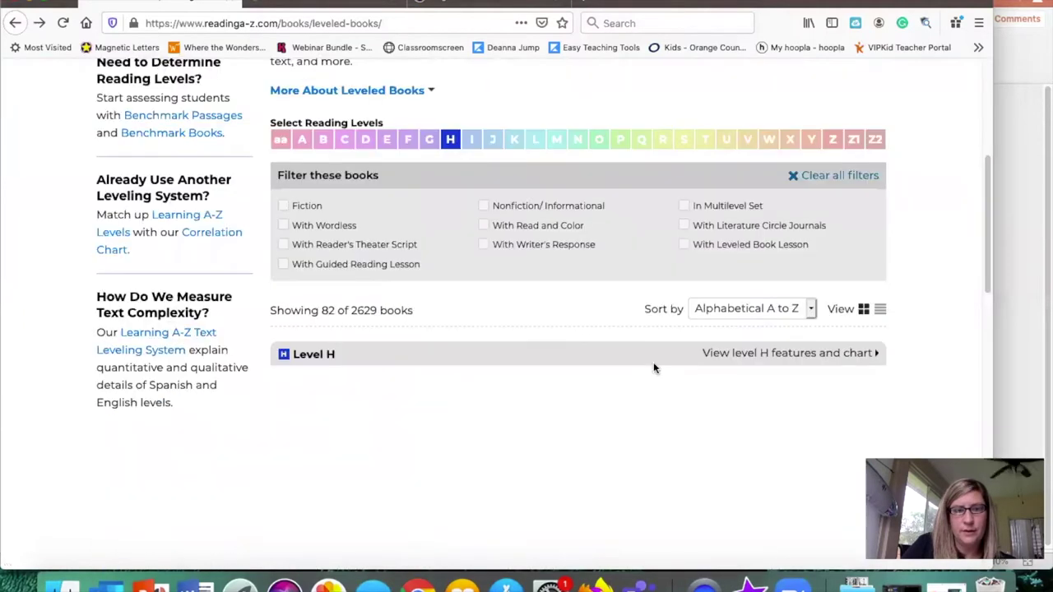
mouse_move(624, 343)
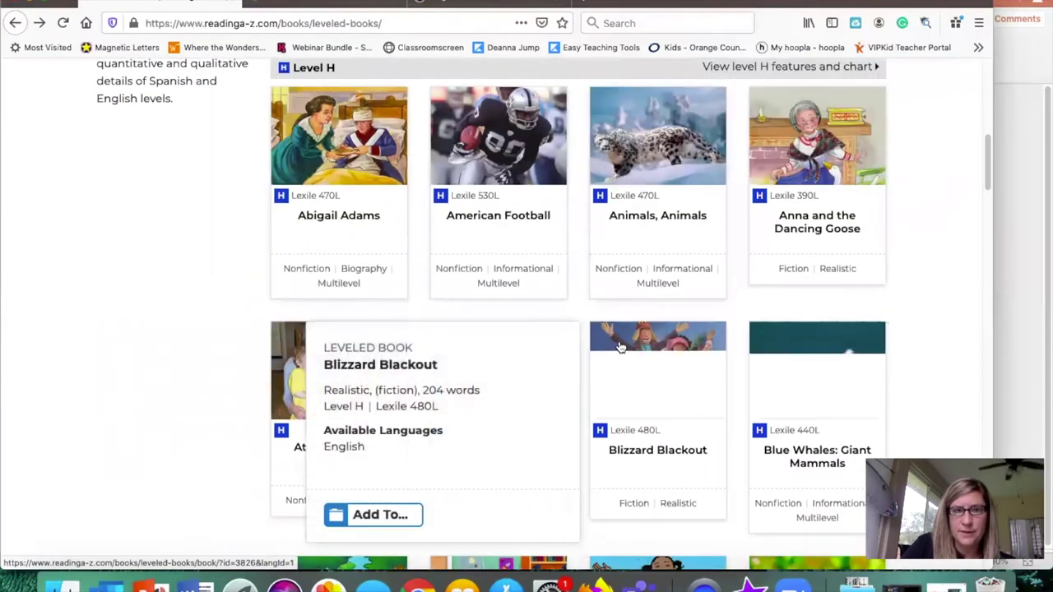
scroll(206, 329, down, 5)
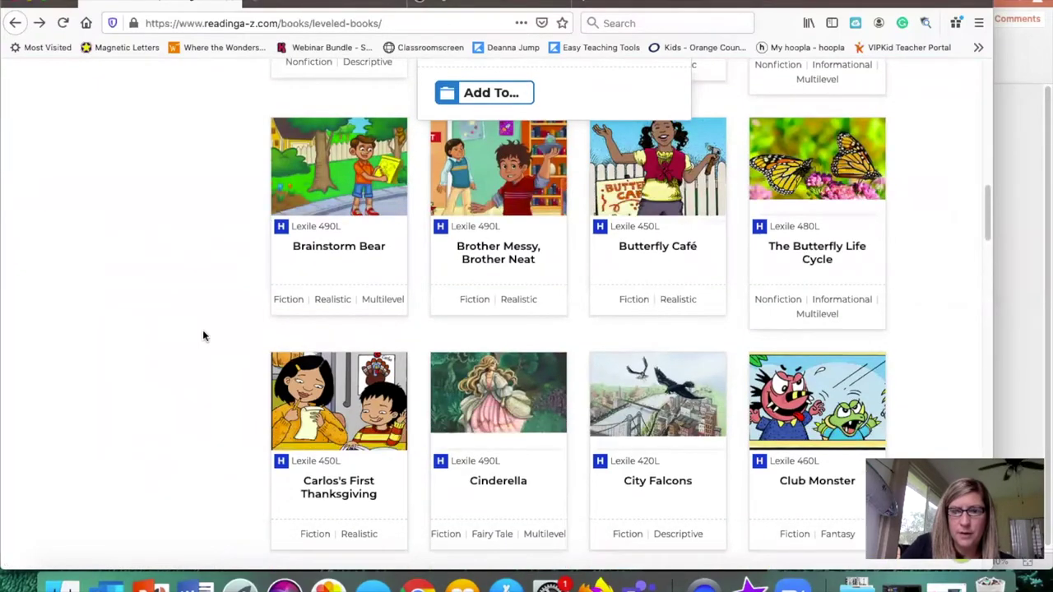
scroll(204, 335, down, 3)
scroll(204, 335, down, 3)
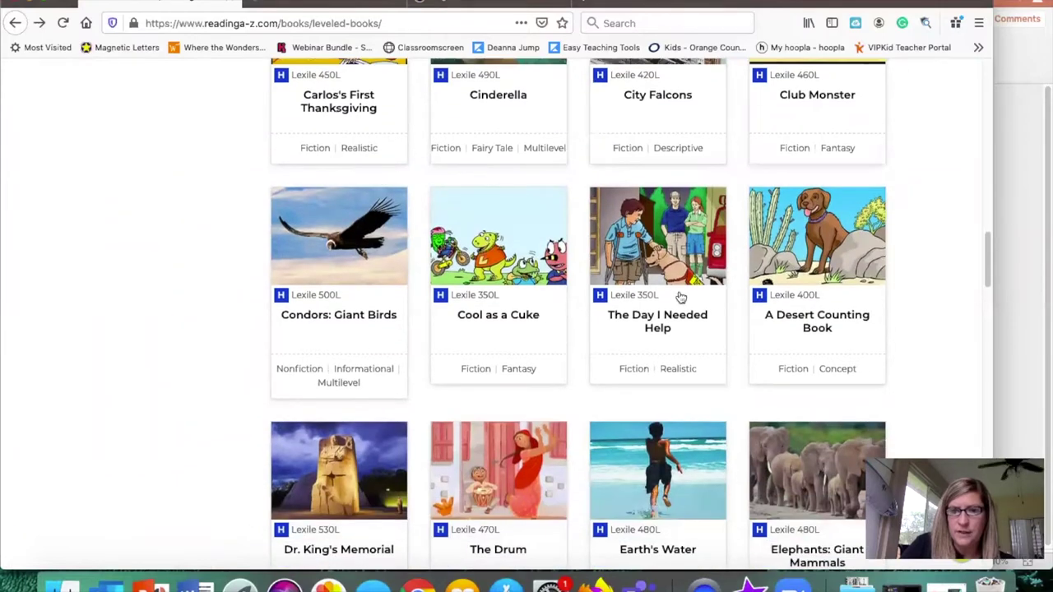
click(659, 312)
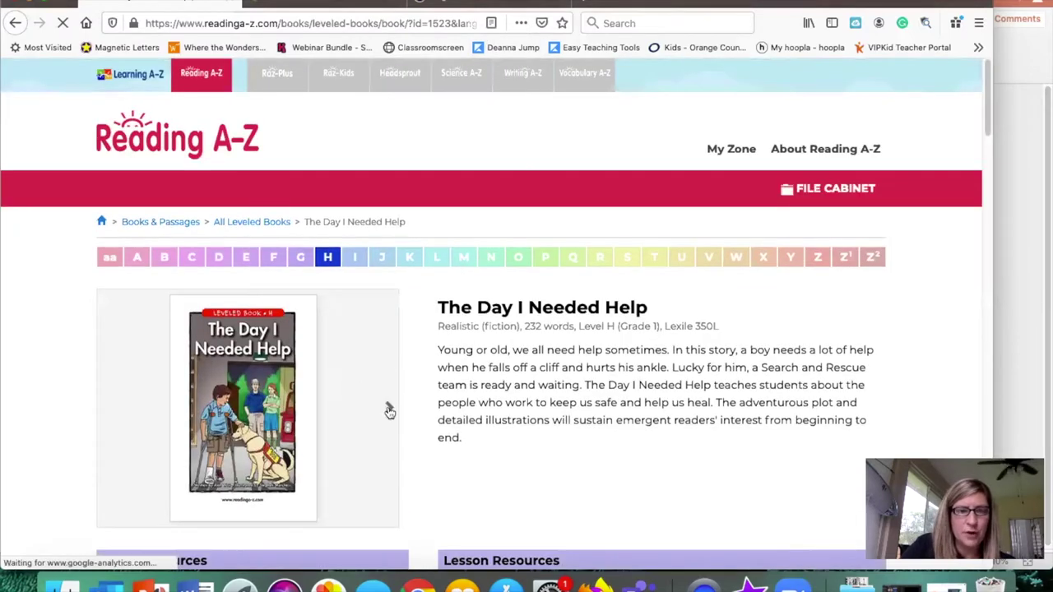
Read through The Day I Needed Help preview from the cover up to page 6
click(389, 409)
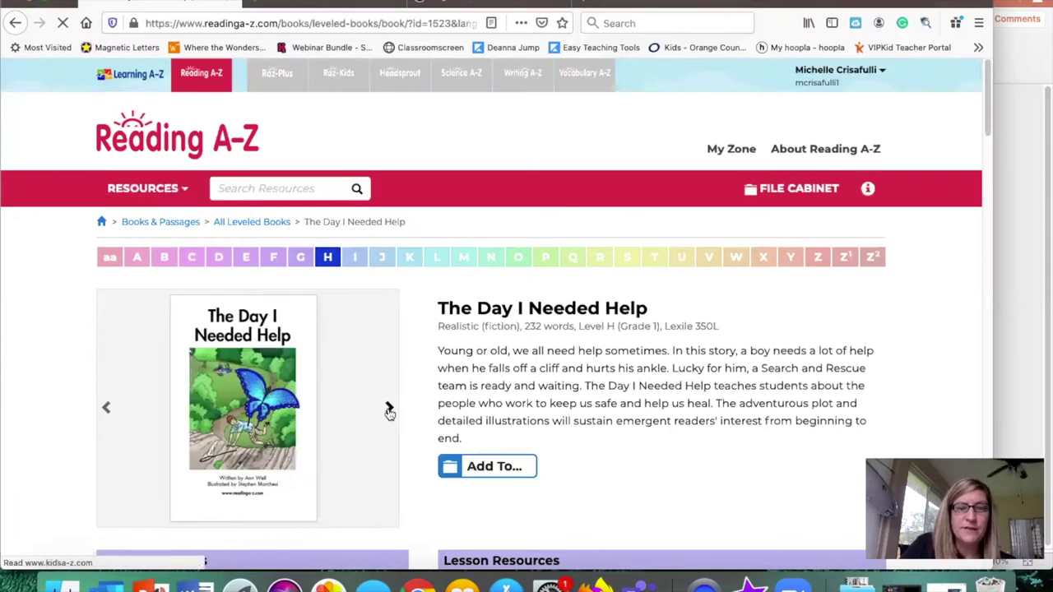
click(389, 409)
scroll(222, 393, down, 5)
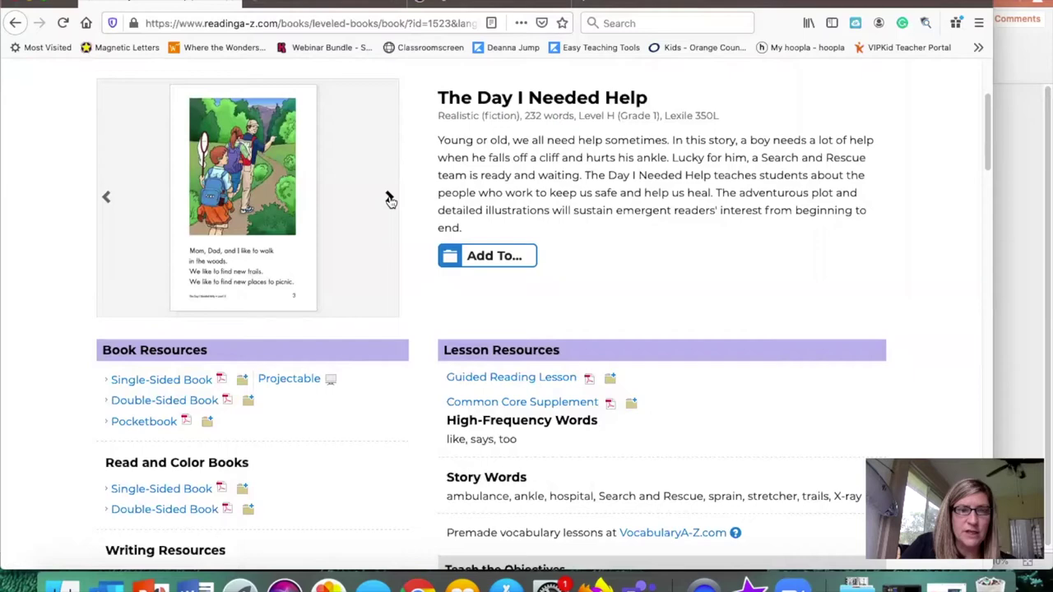
click(390, 198)
click(390, 198)
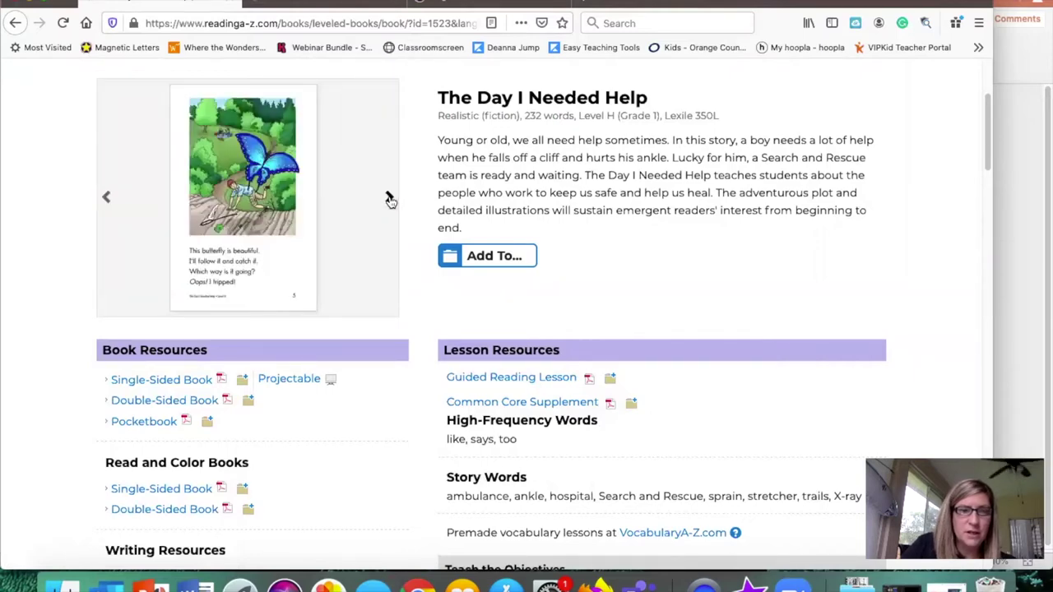
click(390, 198)
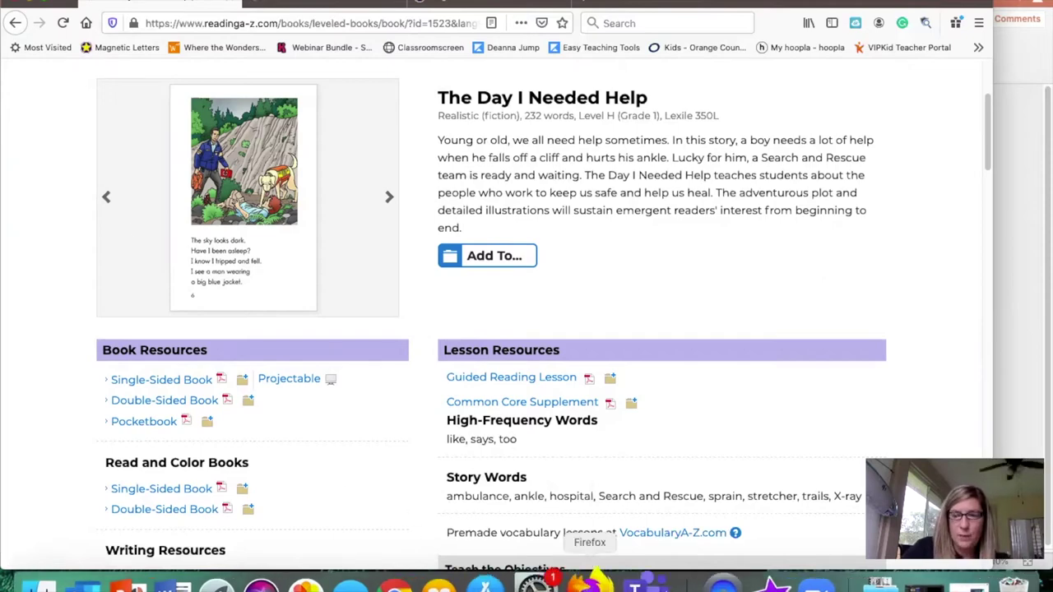
Back in the PowerPoint plan, complete the Blue Group's book entry as "B: The Day I needed Help"
click(1038, 320)
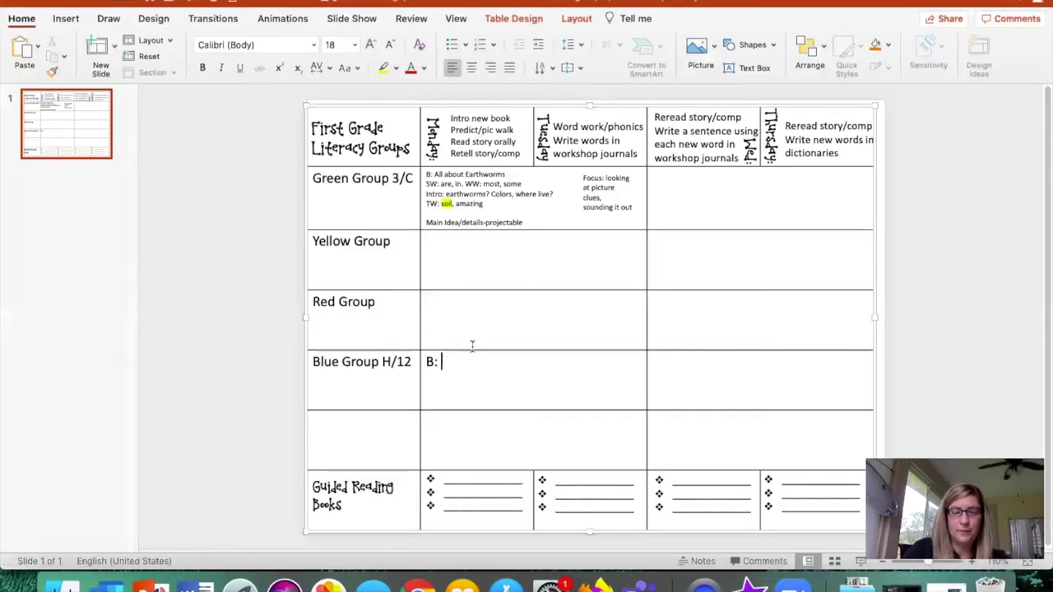
text(Day I )
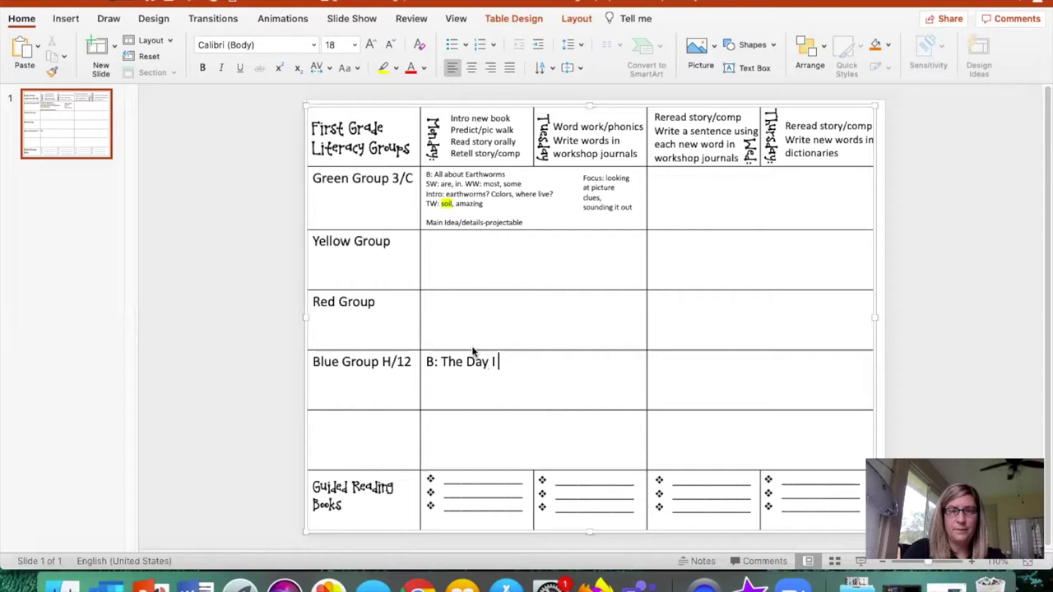
text(needed)
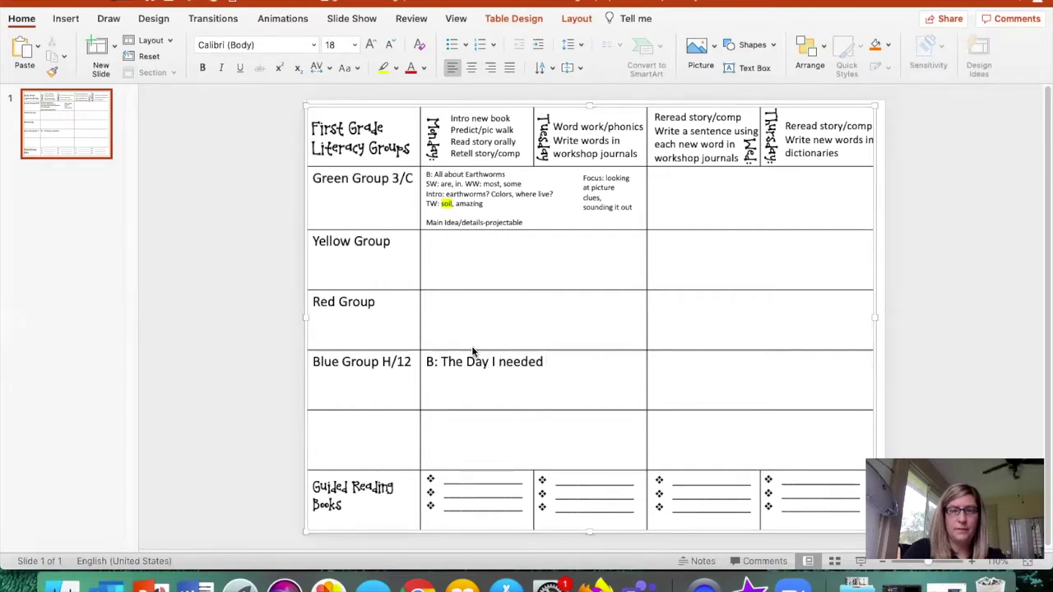
text( Help)
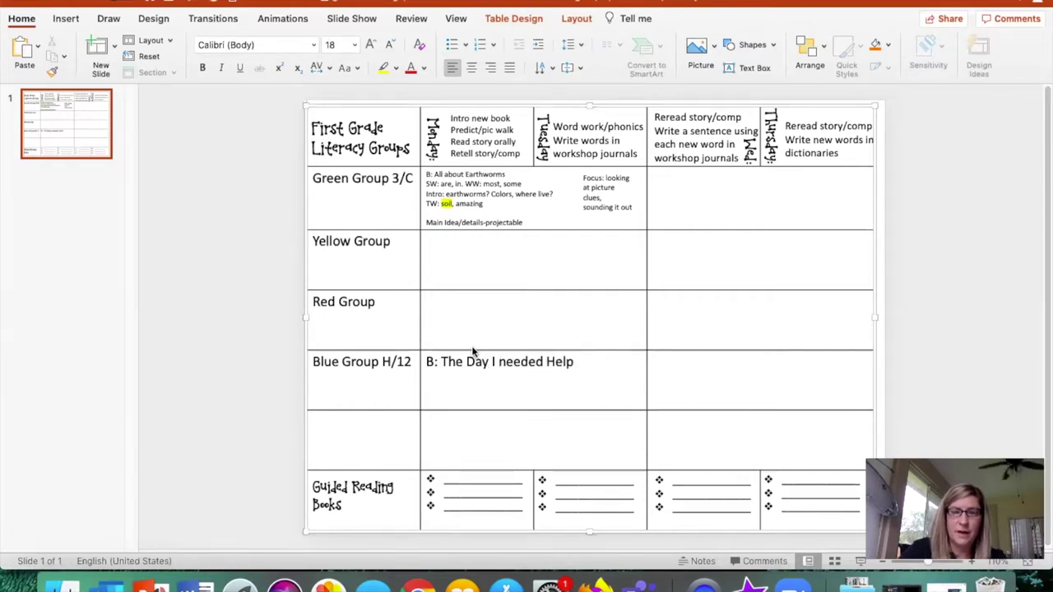
Set the font size of the Blue Group's book entry to 10
triple_click(466, 362)
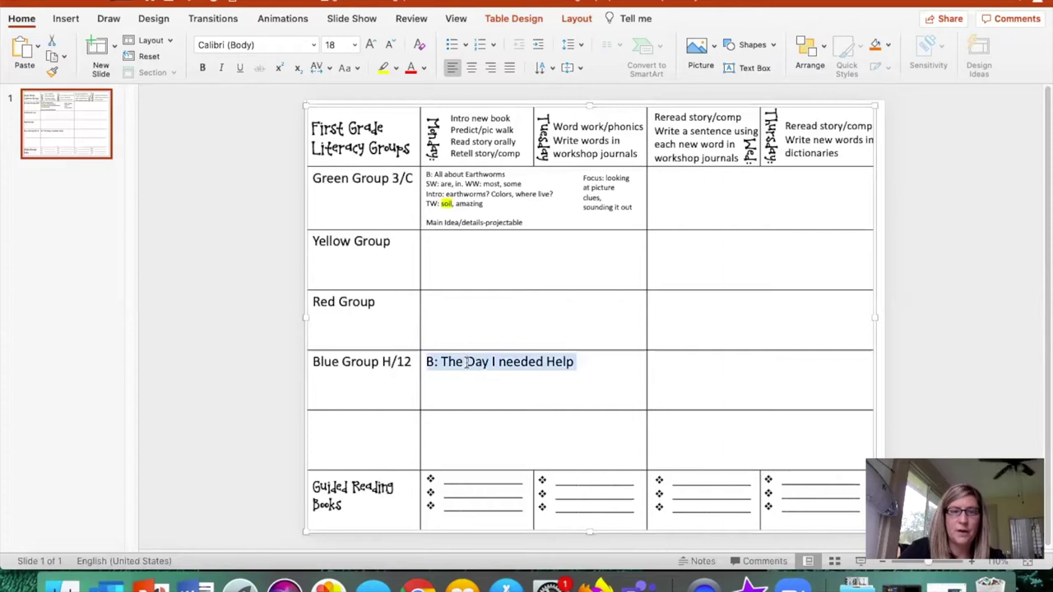
click(354, 46)
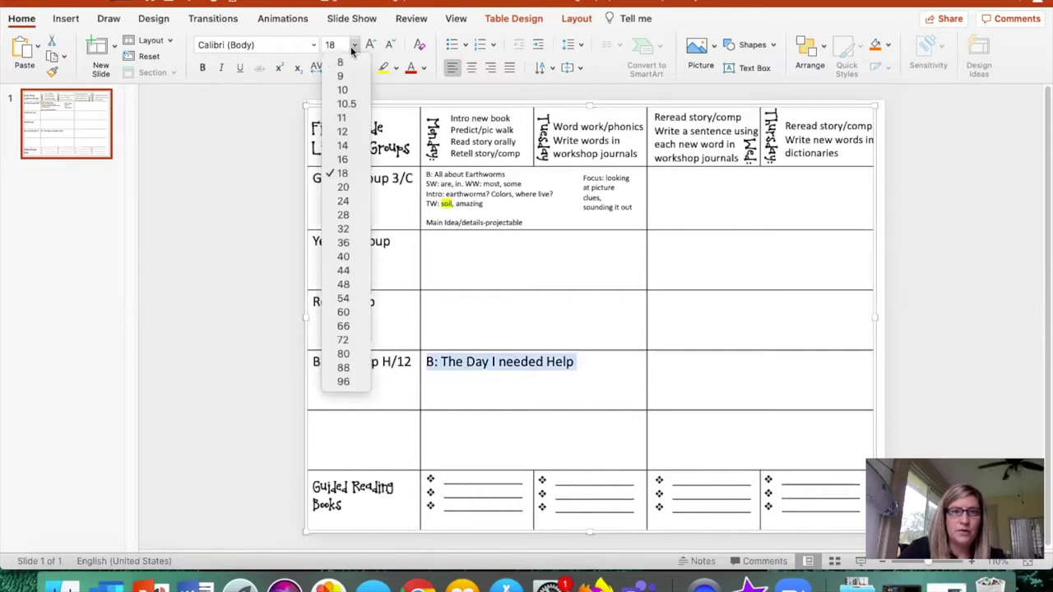
click(353, 90)
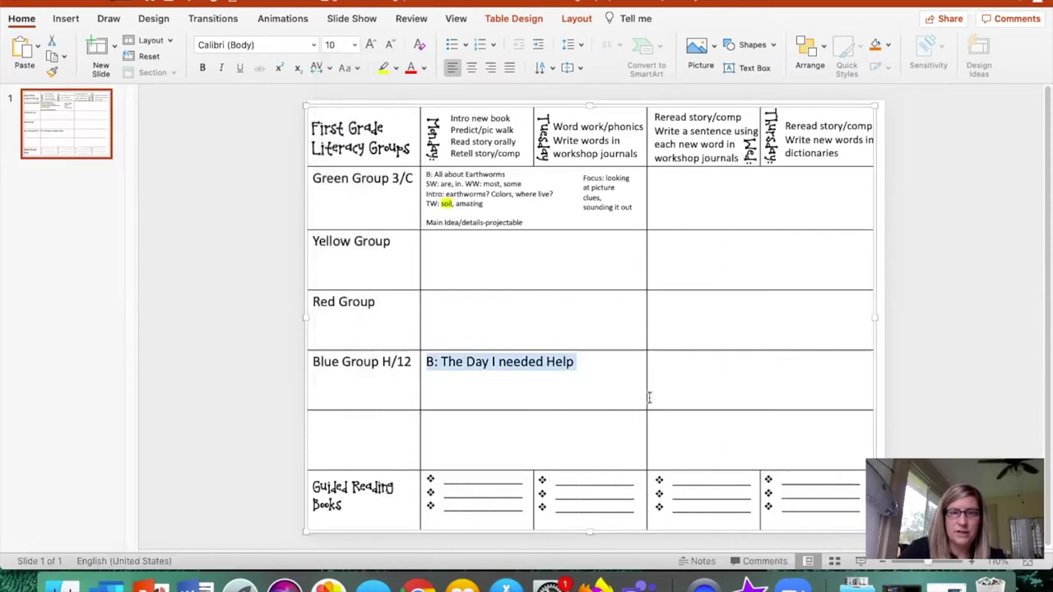
click(542, 358)
Insert a small text box beside the Blue Group's book entry, just before the Wednesday column, and set its font size to 10
click(76, 18)
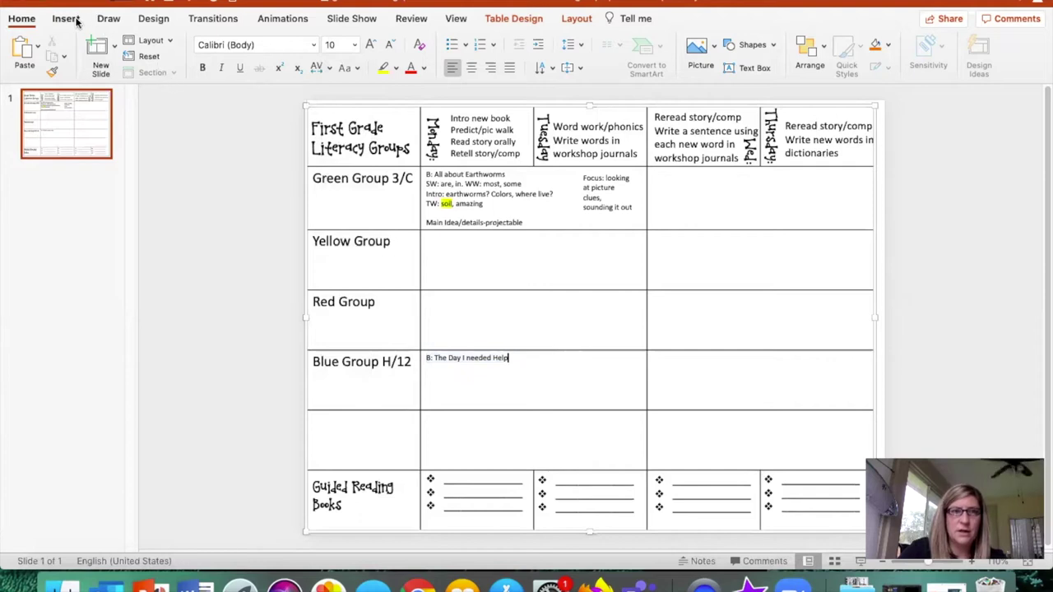
click(655, 54)
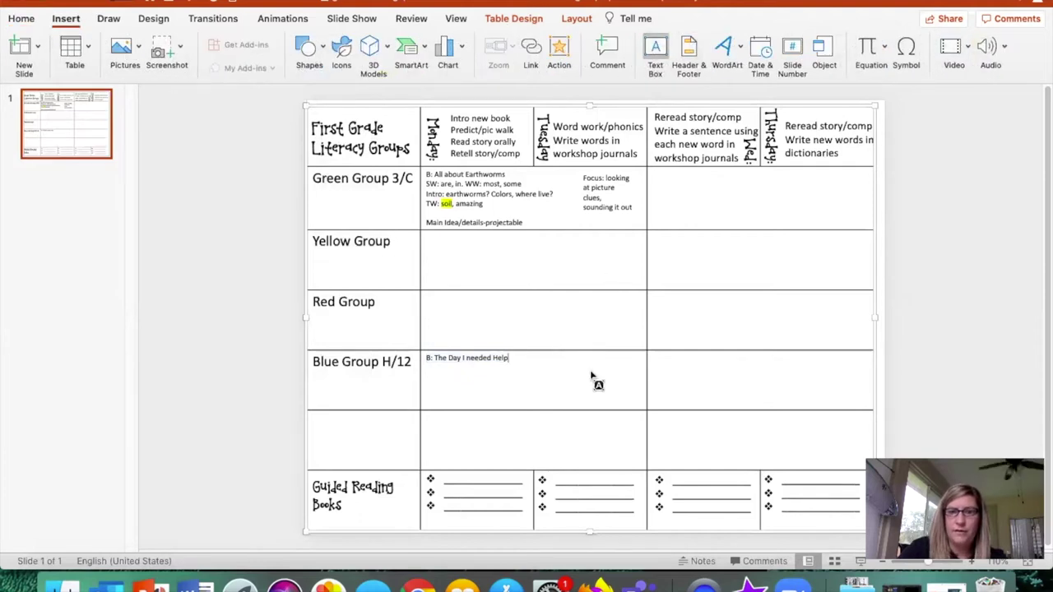
drag(571, 355, 638, 409)
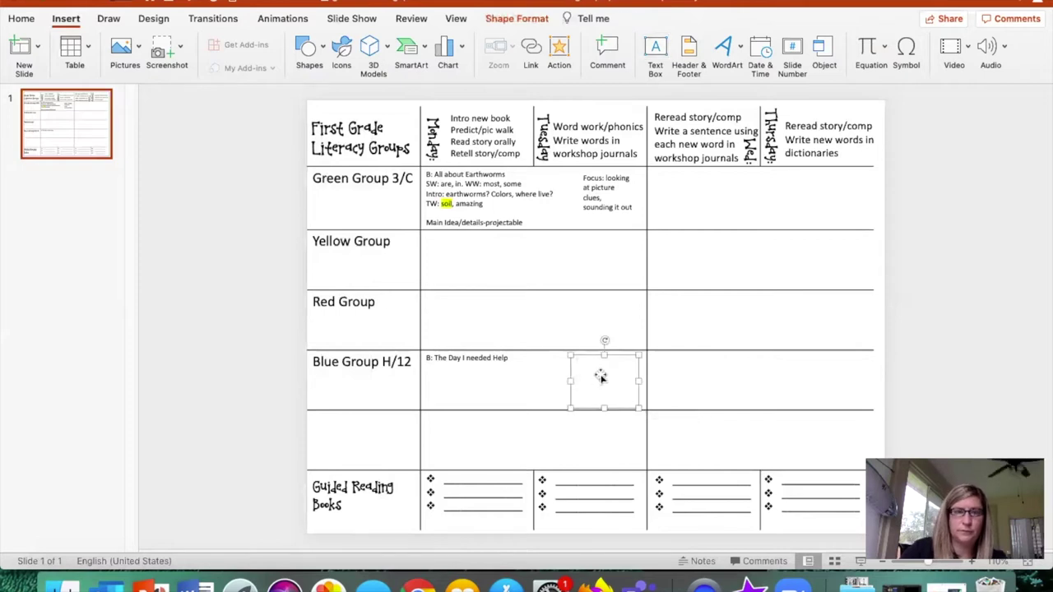
click(25, 19)
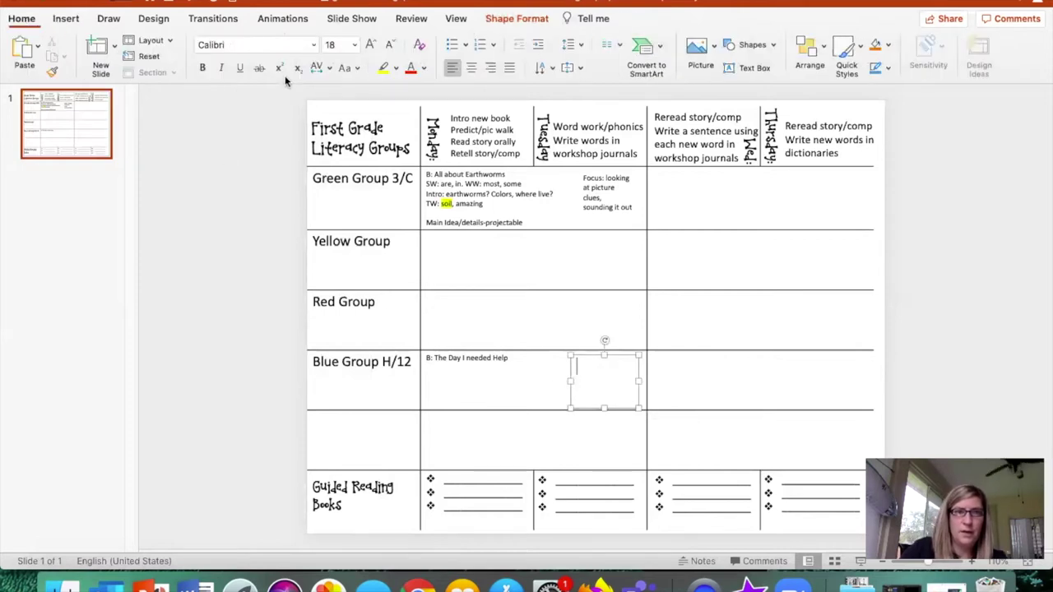
click(336, 44)
click(354, 45)
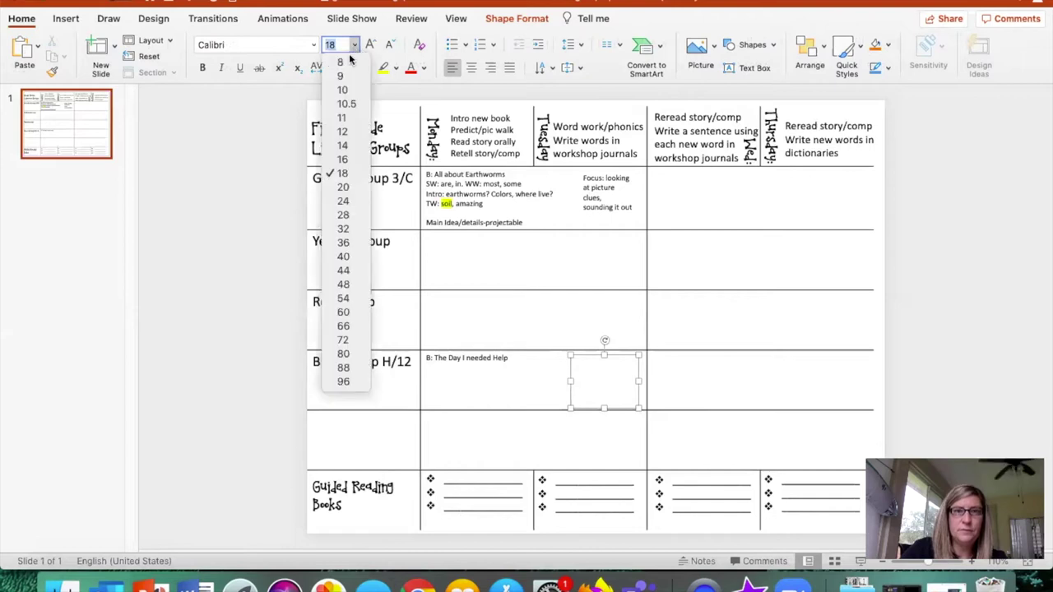
click(349, 90)
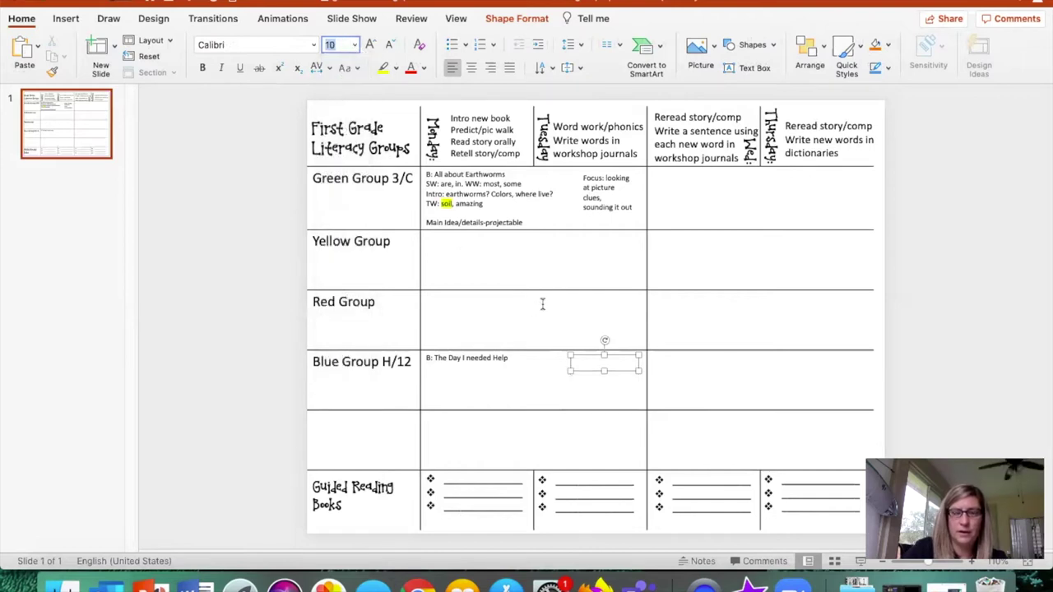
Write "Focus: Retelling with details" in the new text box, consulting The Day I Needed Help preview in Firefox
text(Fo)
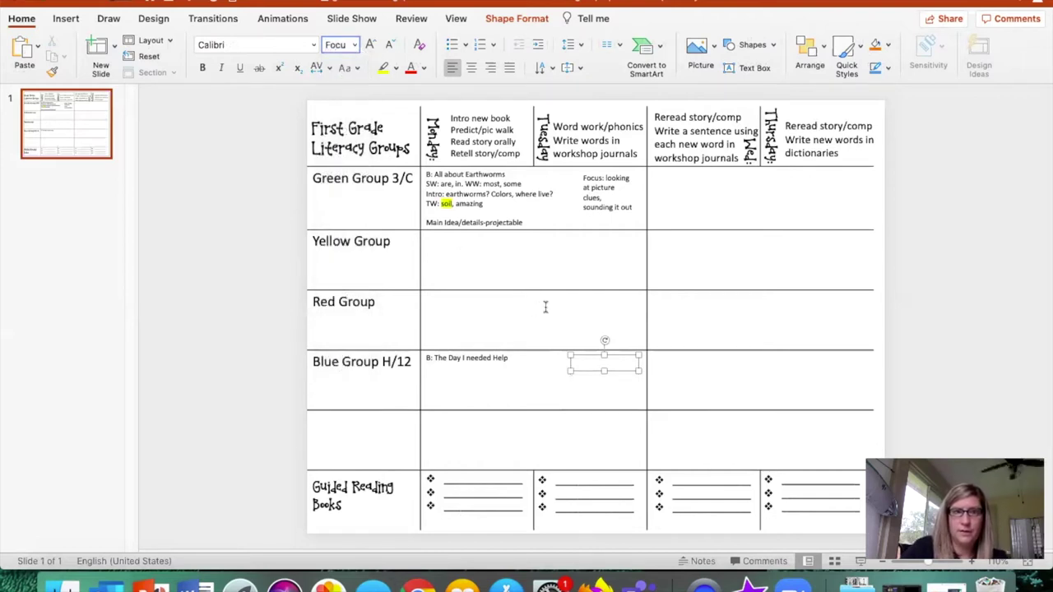
click(594, 368)
click(594, 364)
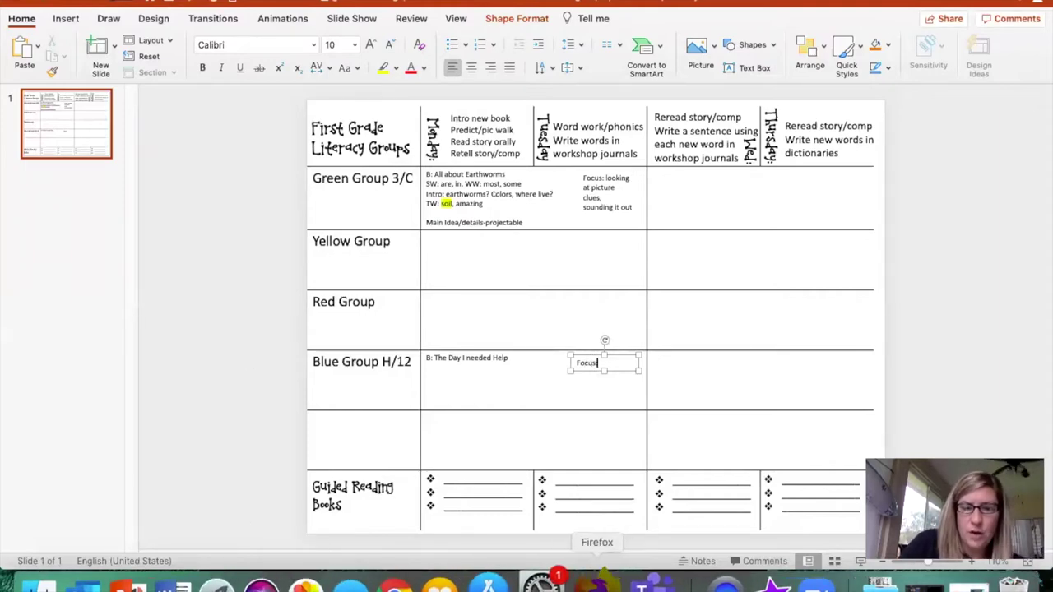
click(603, 578)
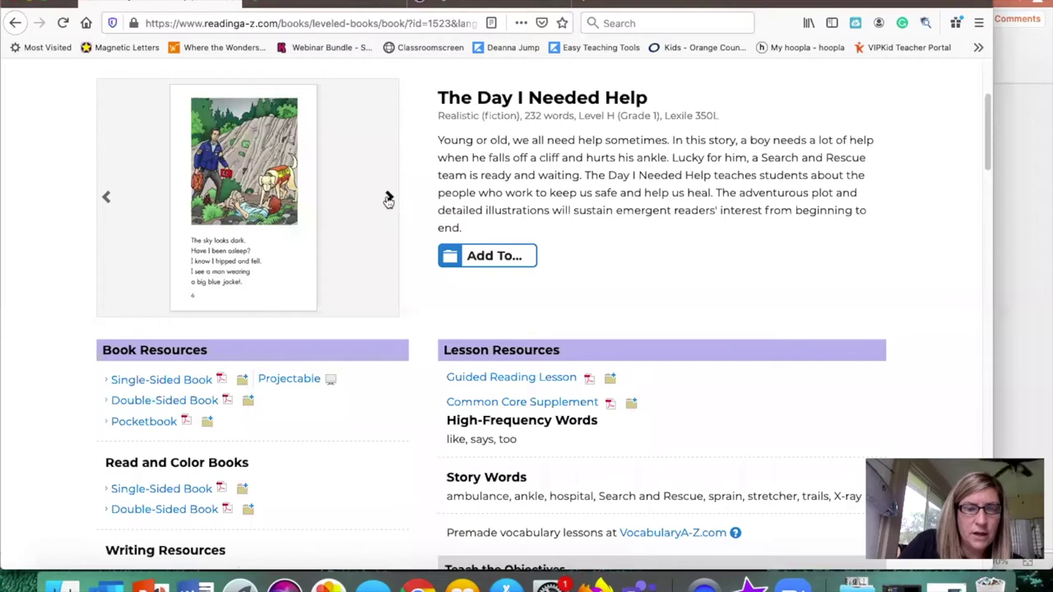
click(31, 4)
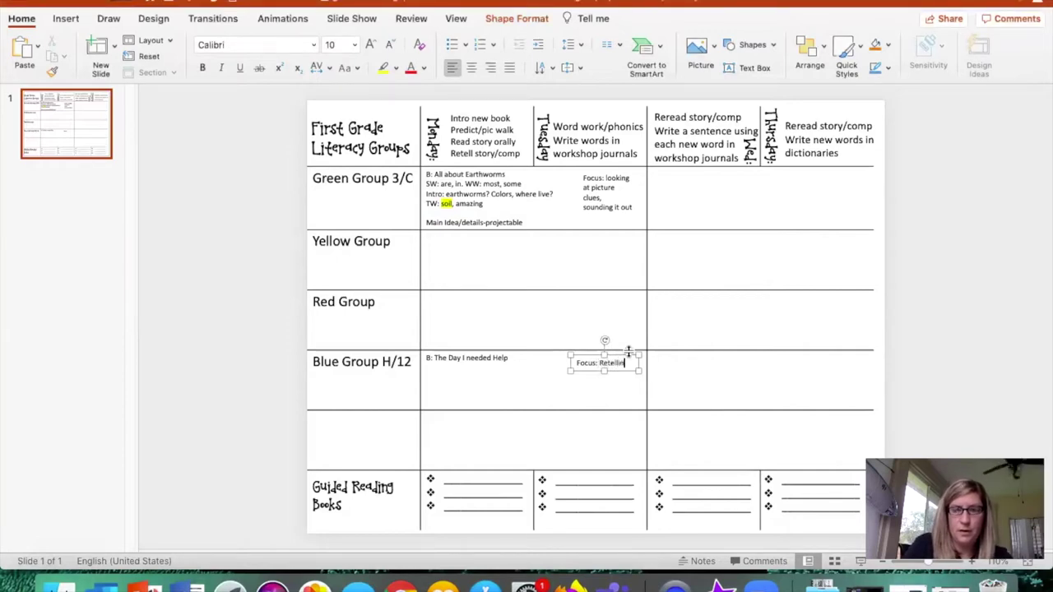
key(Return)
text(with details)
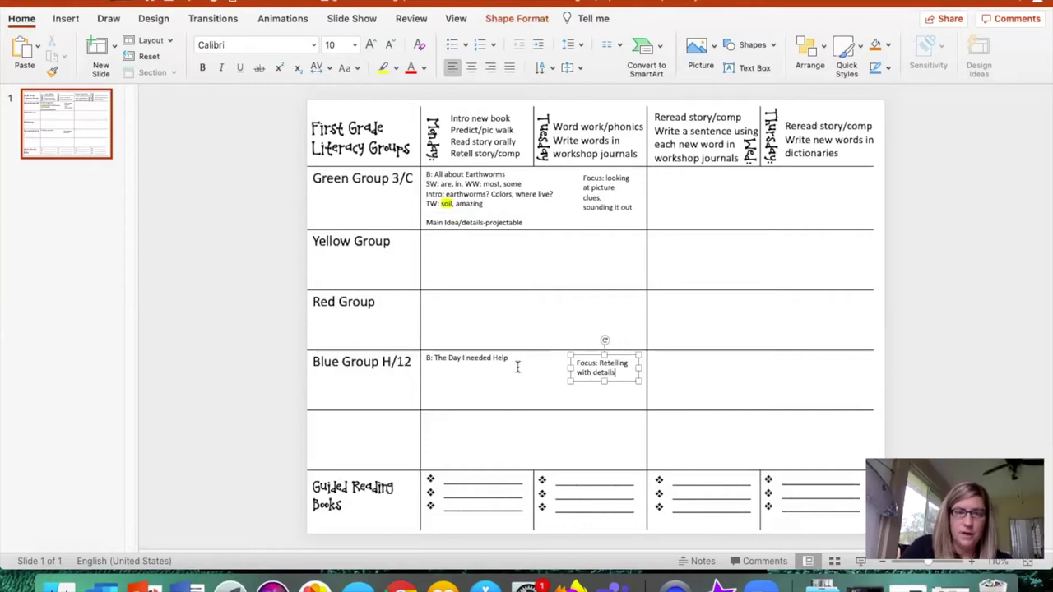
Add the line "SW: like, too WW:" below the Blue Group's book title, consulting the book's high-frequency words in Firefox
click(518, 368)
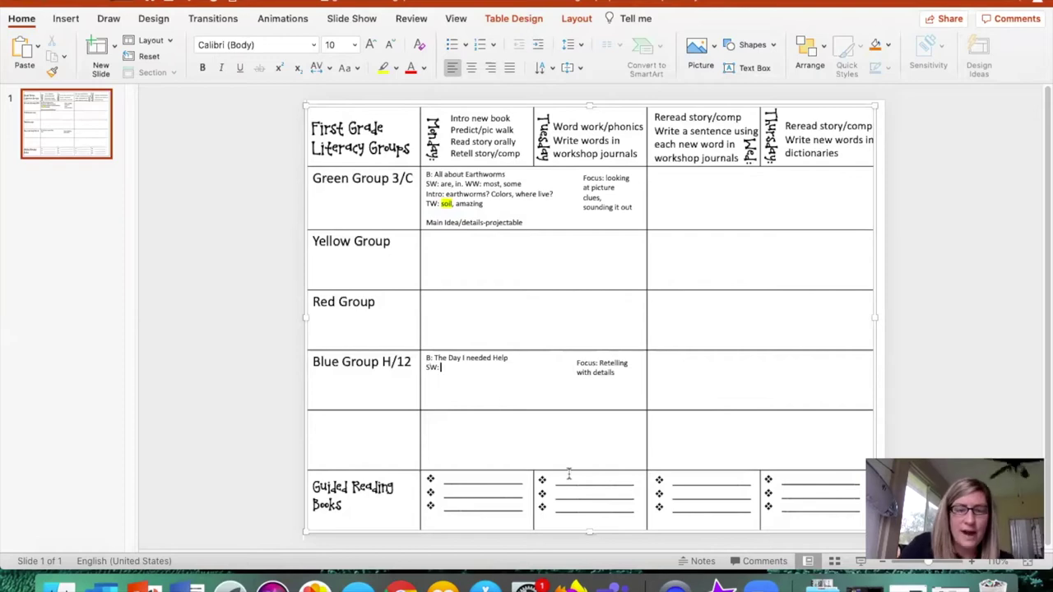
click(578, 587)
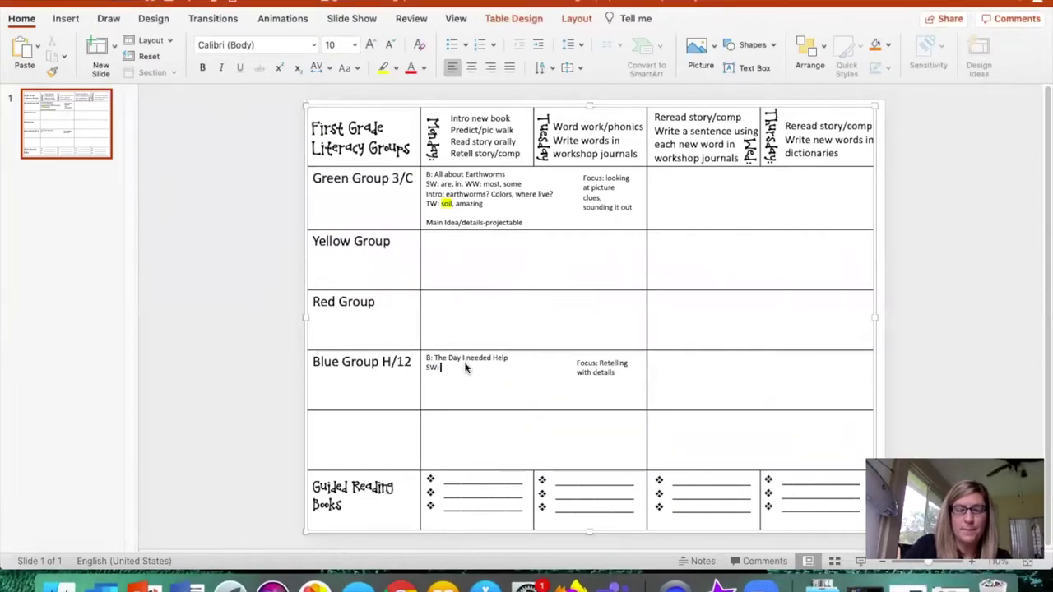
text(like, to)
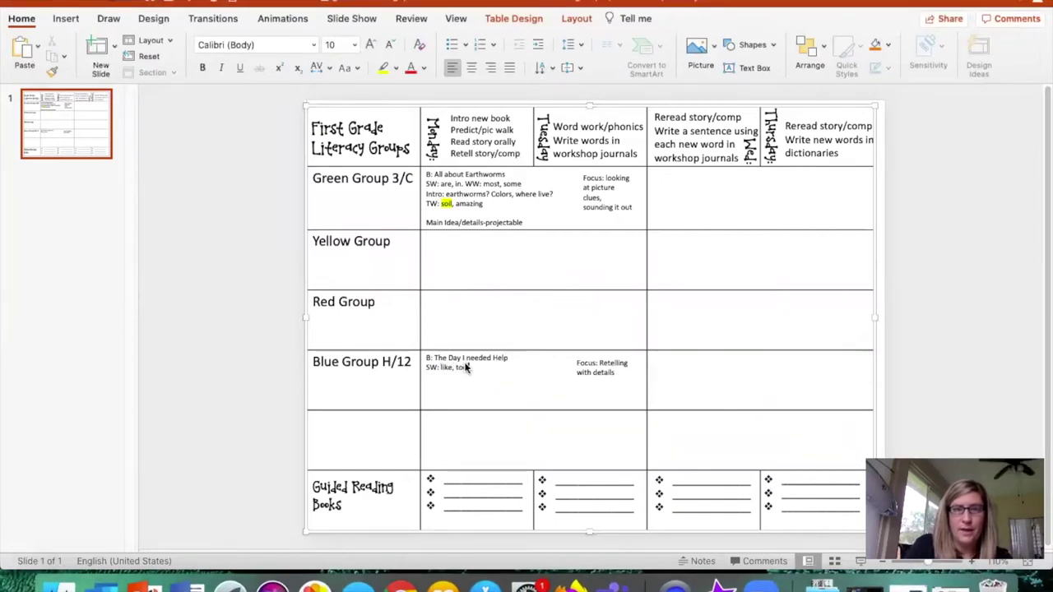
text(o WW:)
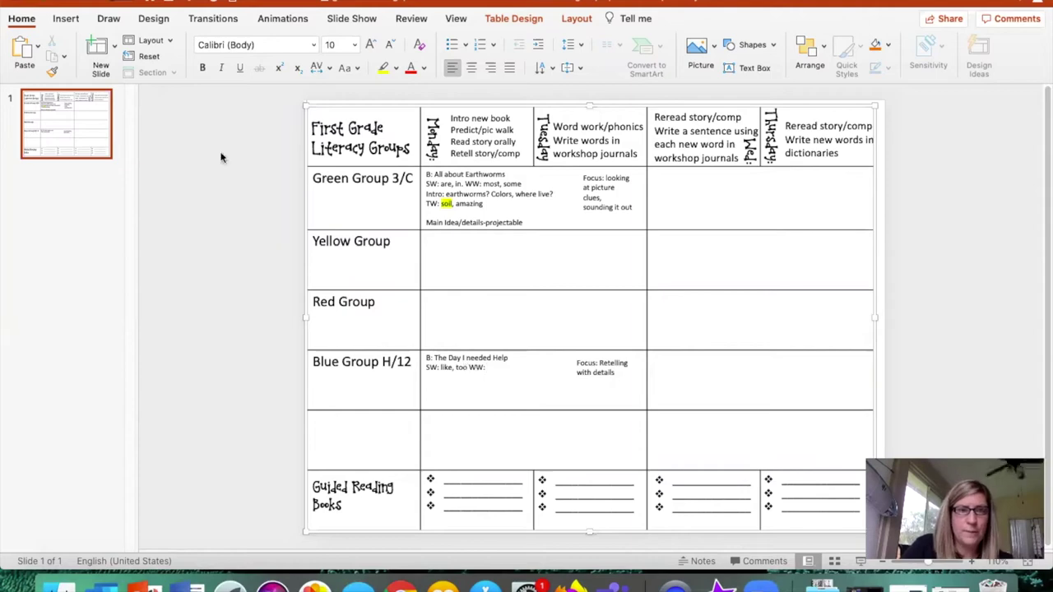
Switch to Firefox, open the projectable version of The Day I Needed Help and go to page 3
click(27, 5)
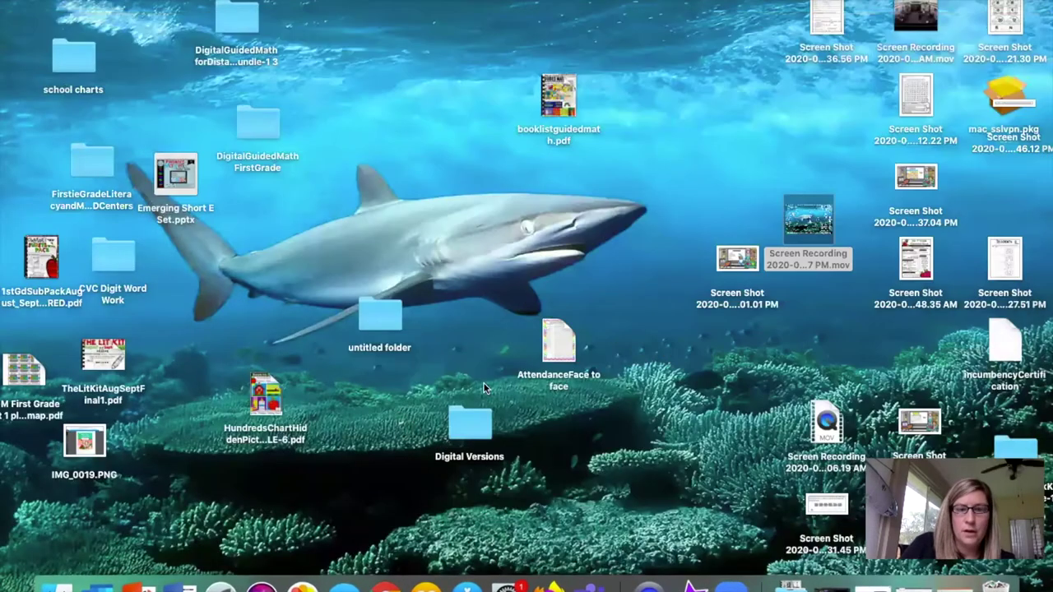
click(548, 584)
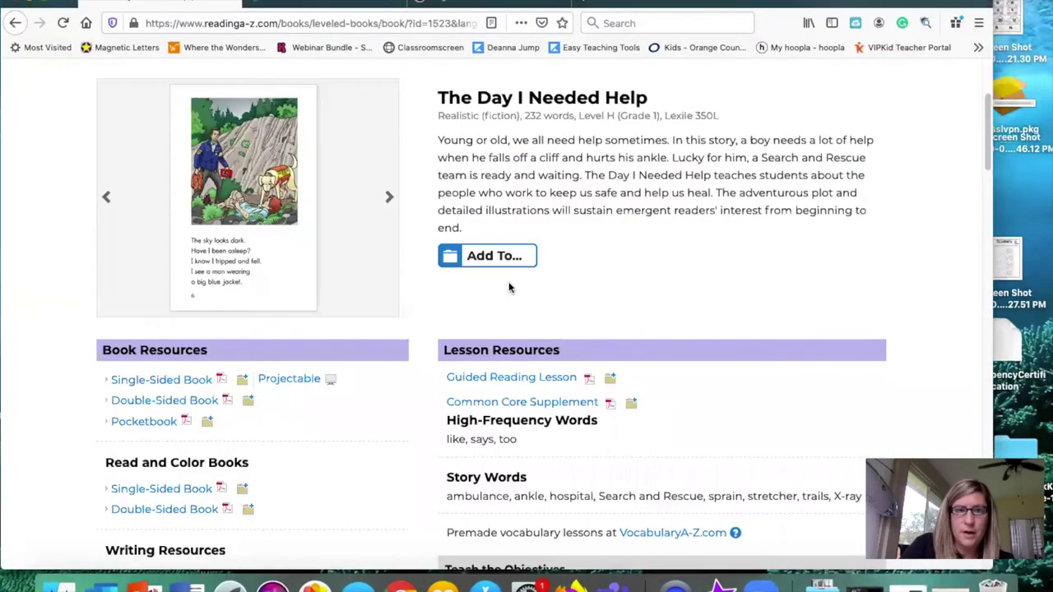
click(287, 381)
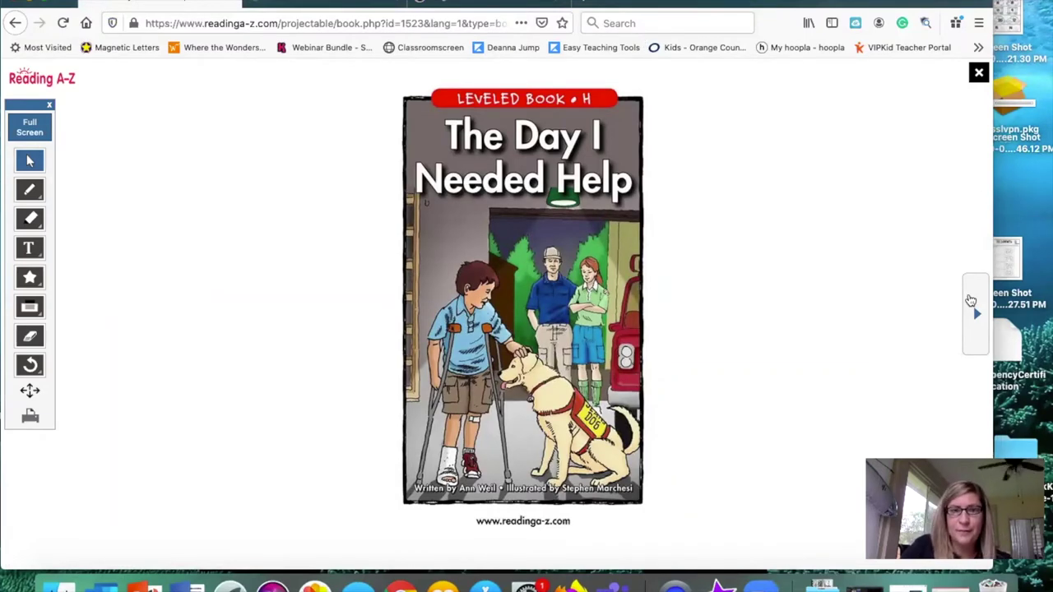
click(972, 309)
click(967, 326)
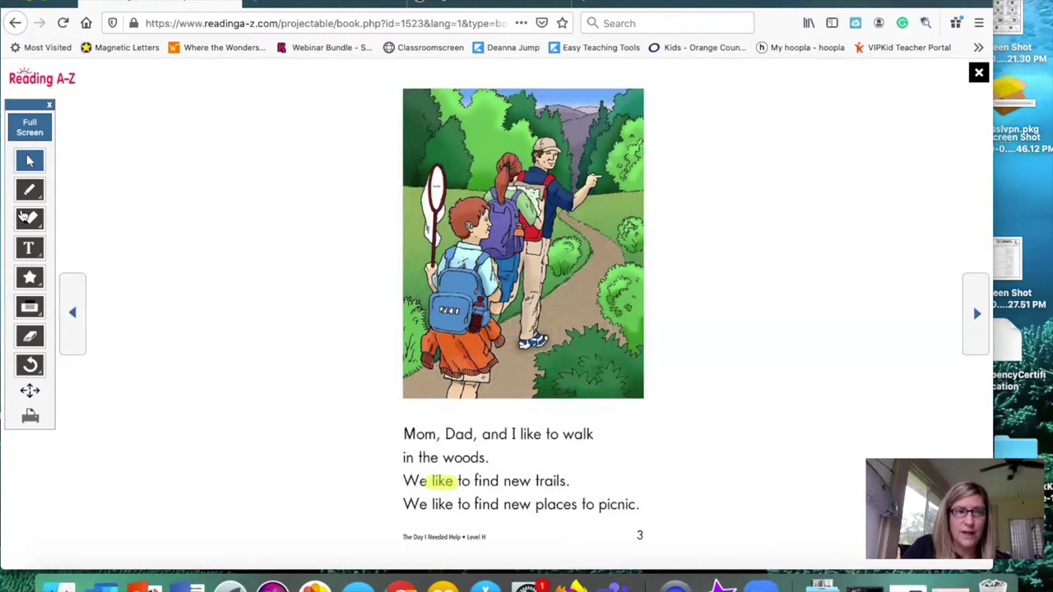
Erase the yellow highlights from "like" on page 3 and "don't" on page 4 of the projectable book
click(25, 216)
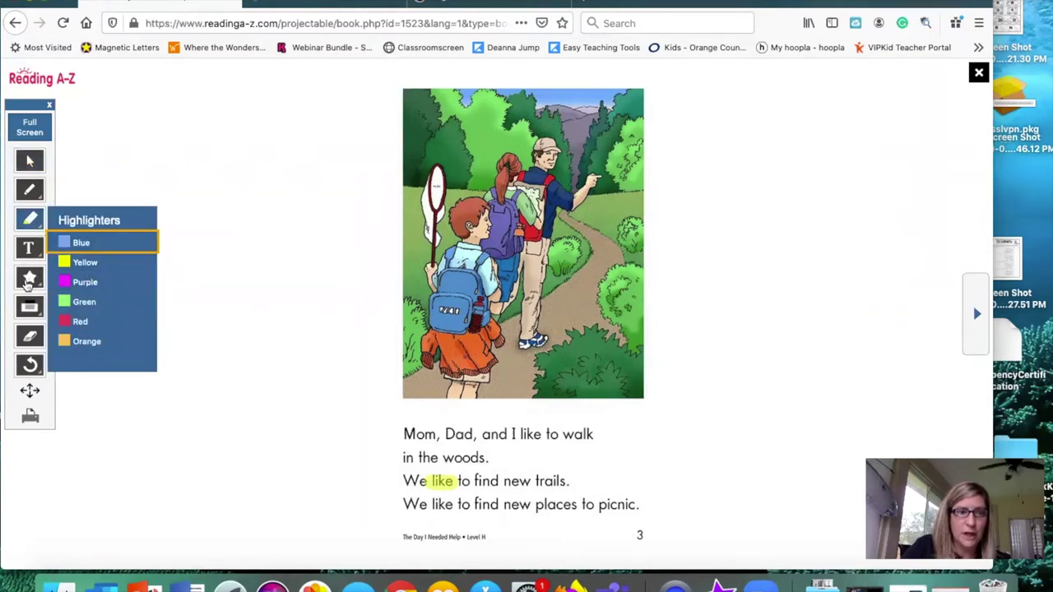
click(30, 335)
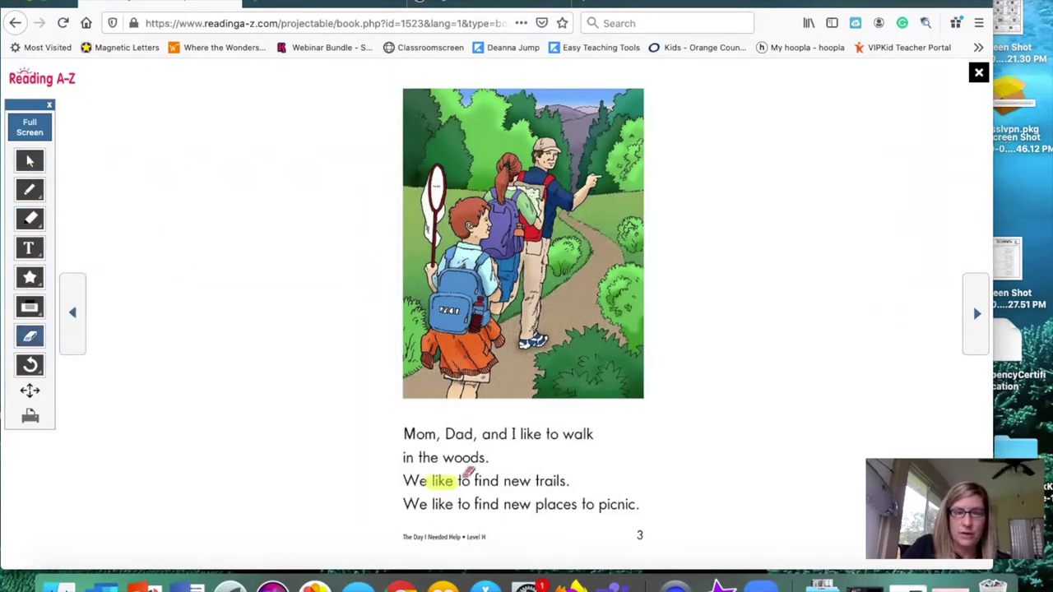
drag(437, 480, 450, 480)
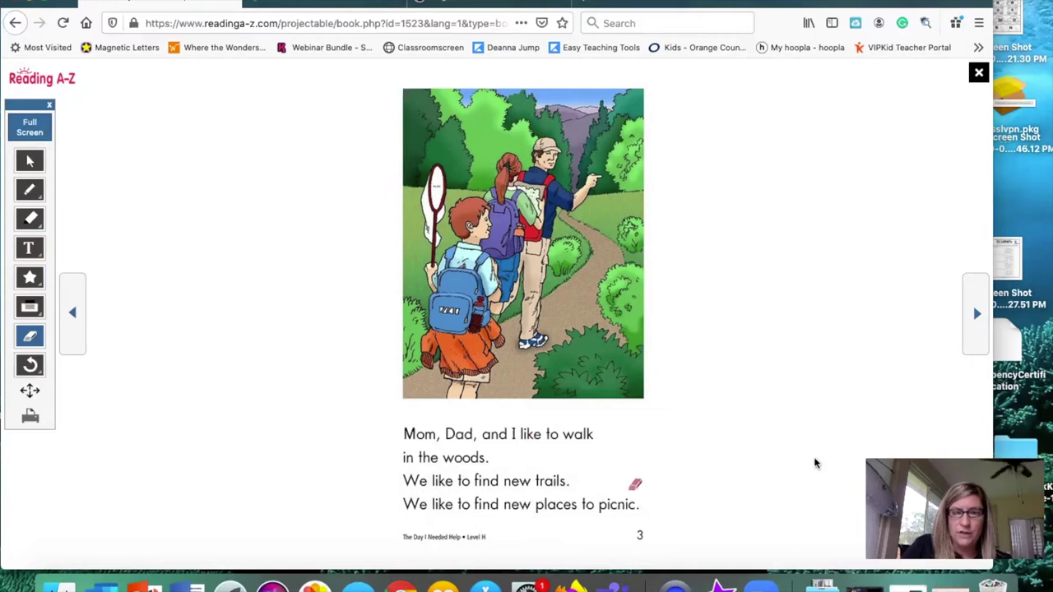
click(974, 314)
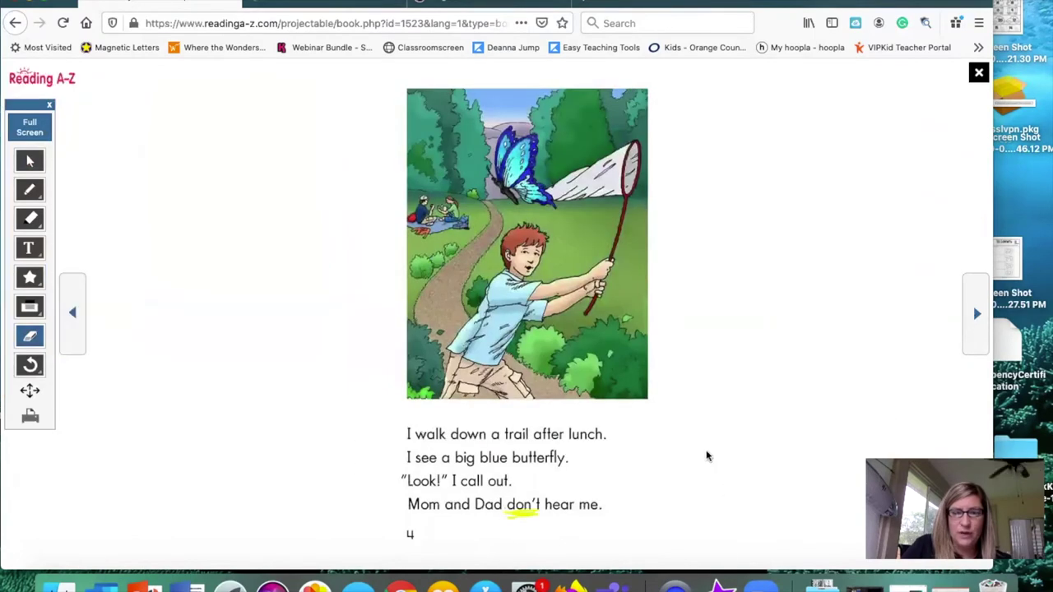
mouse_move(517, 511)
mouse_down()
mouse_move(540, 507)
mouse_move(512, 503)
mouse_move(544, 500)
mouse_up()
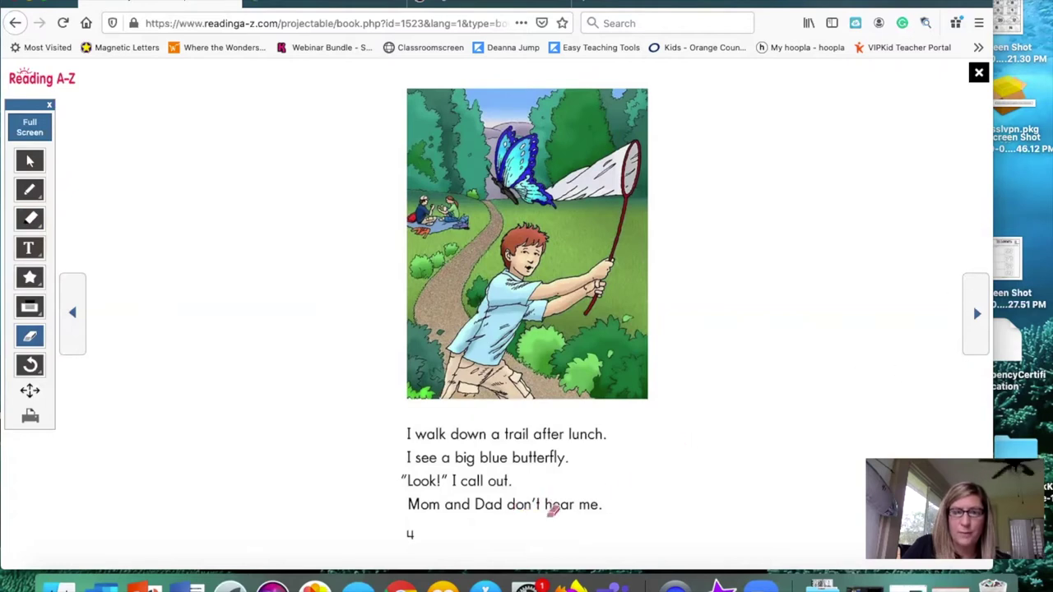
click(31, 162)
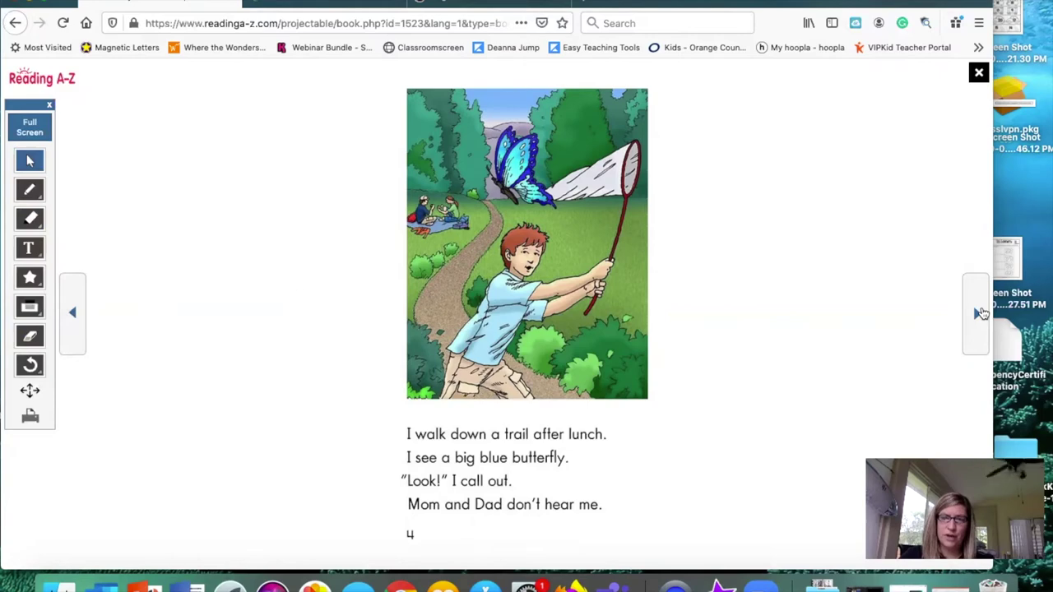
Read on to page 7 of the projectable book and erase the red underline beneath "Goldie"
click(980, 313)
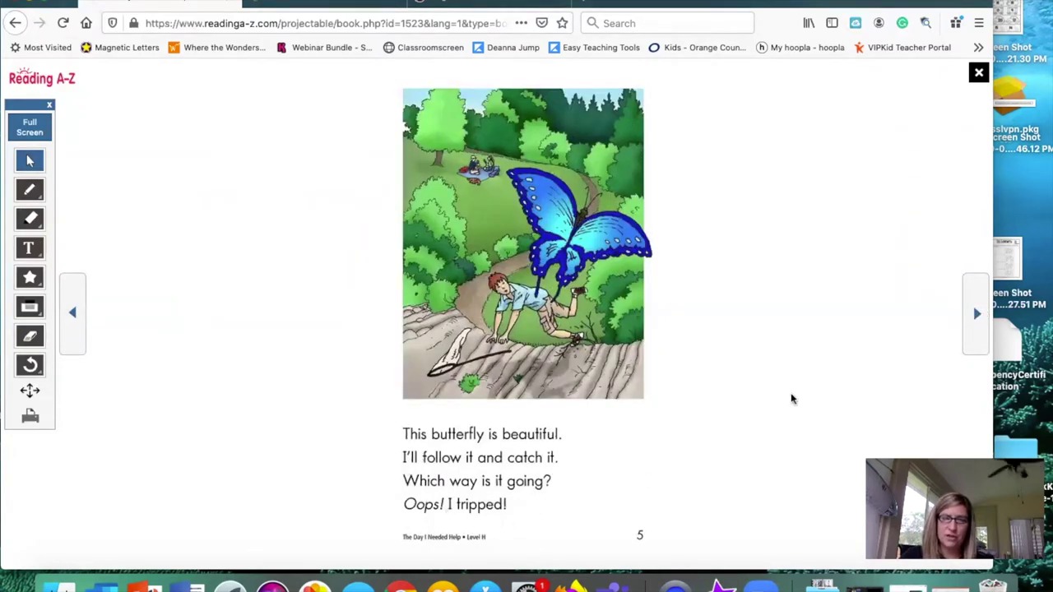
click(976, 320)
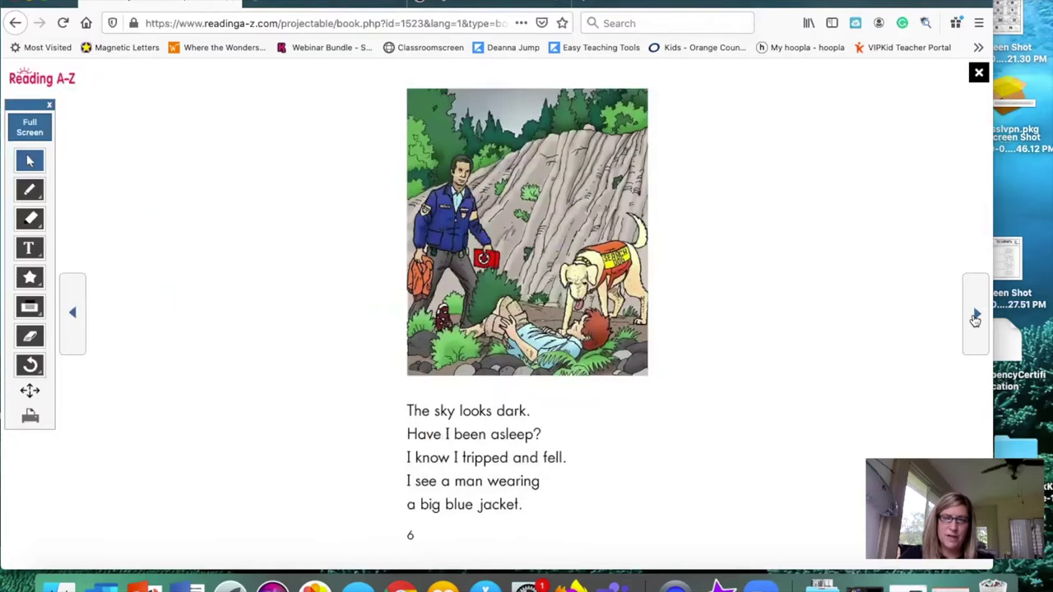
click(976, 321)
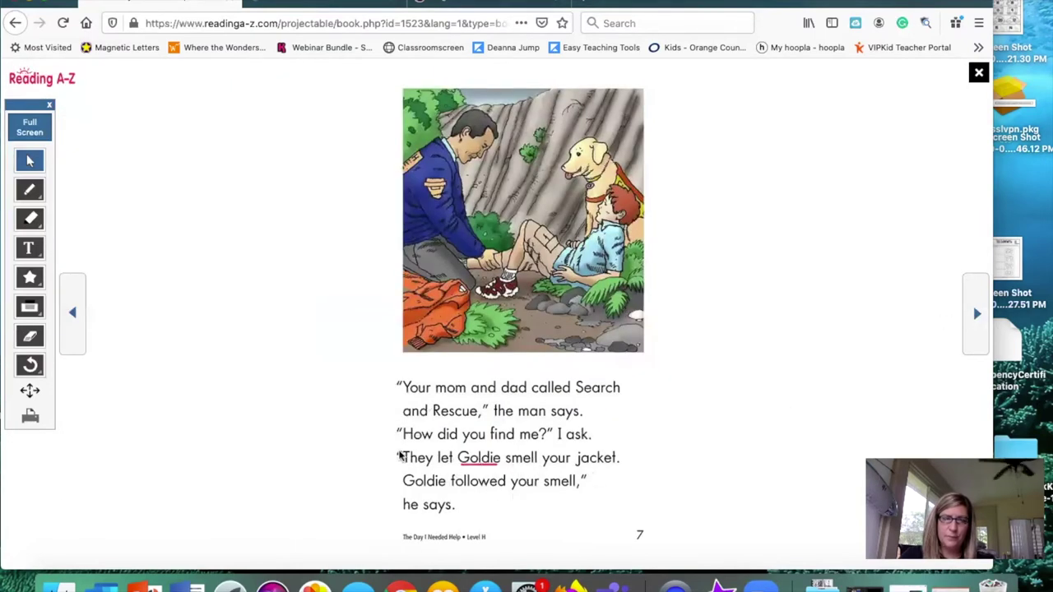
click(27, 337)
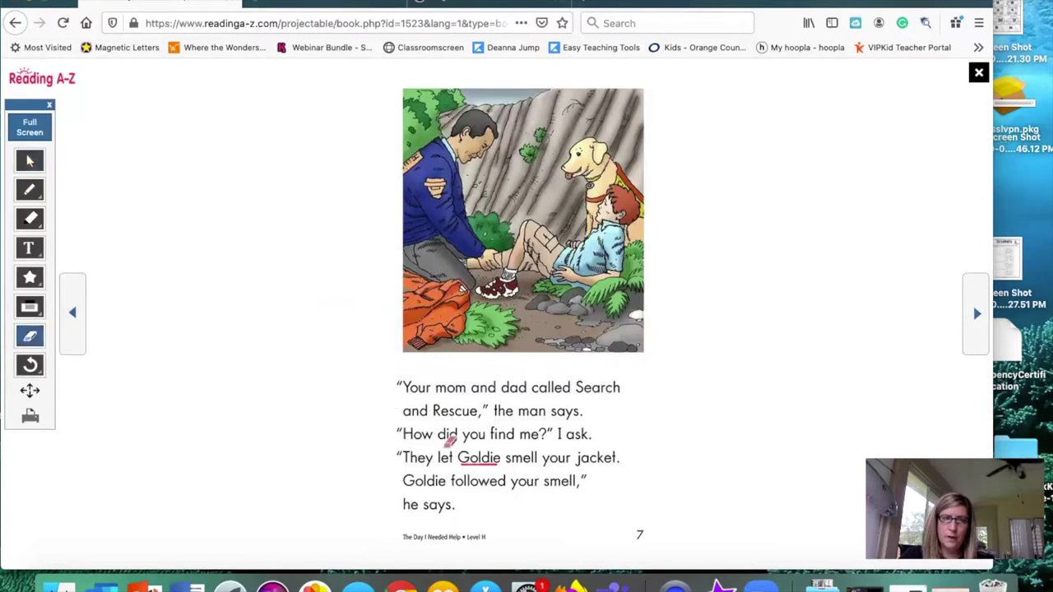
drag(458, 464, 504, 460)
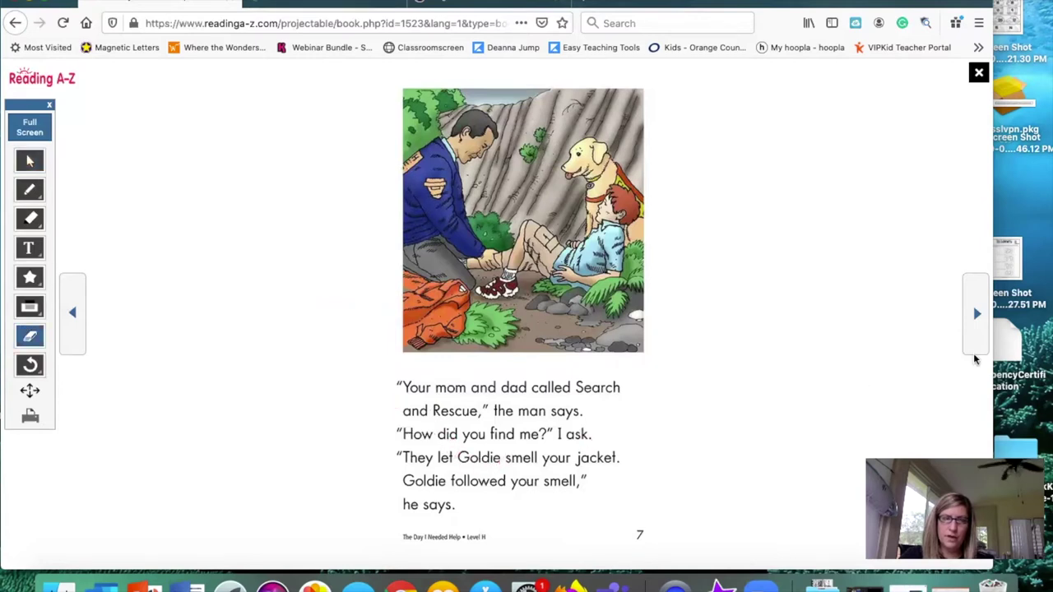
Erase the blue highlight from "ambulance" on page 8 and go on to page 10
click(980, 313)
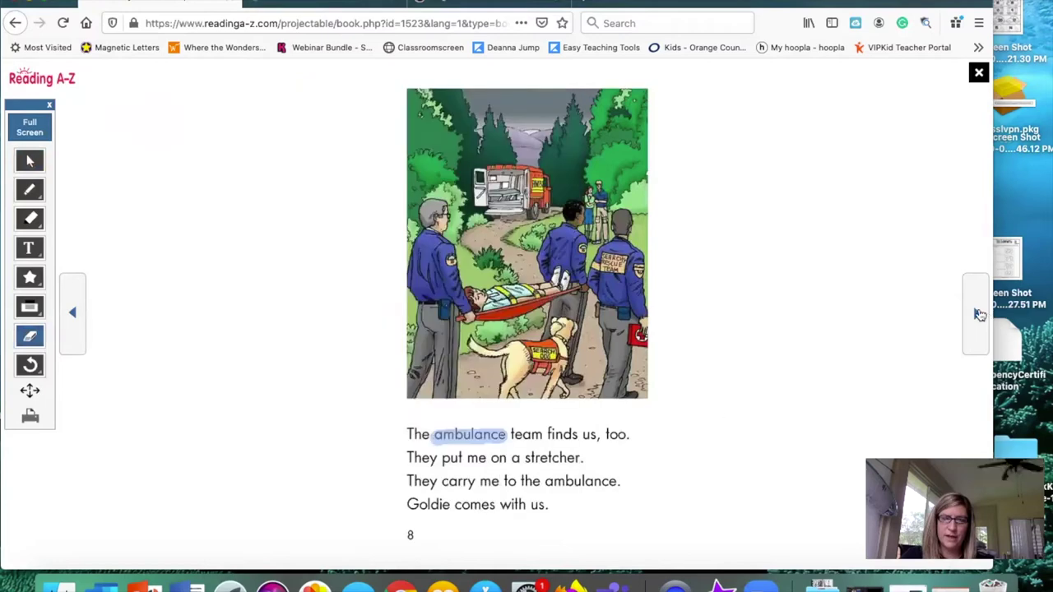
drag(419, 433, 505, 431)
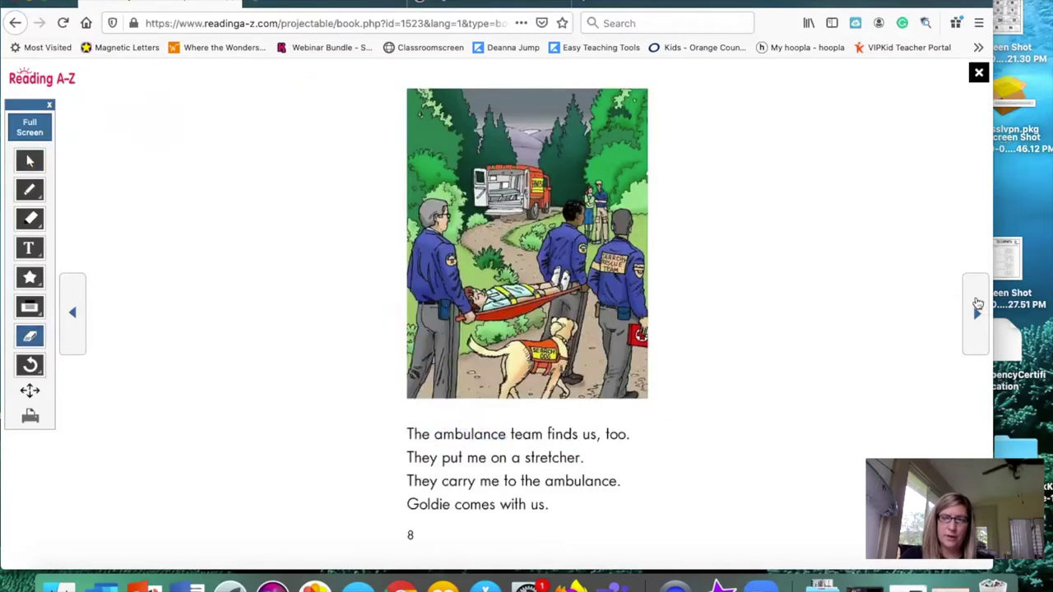
click(978, 305)
click(977, 305)
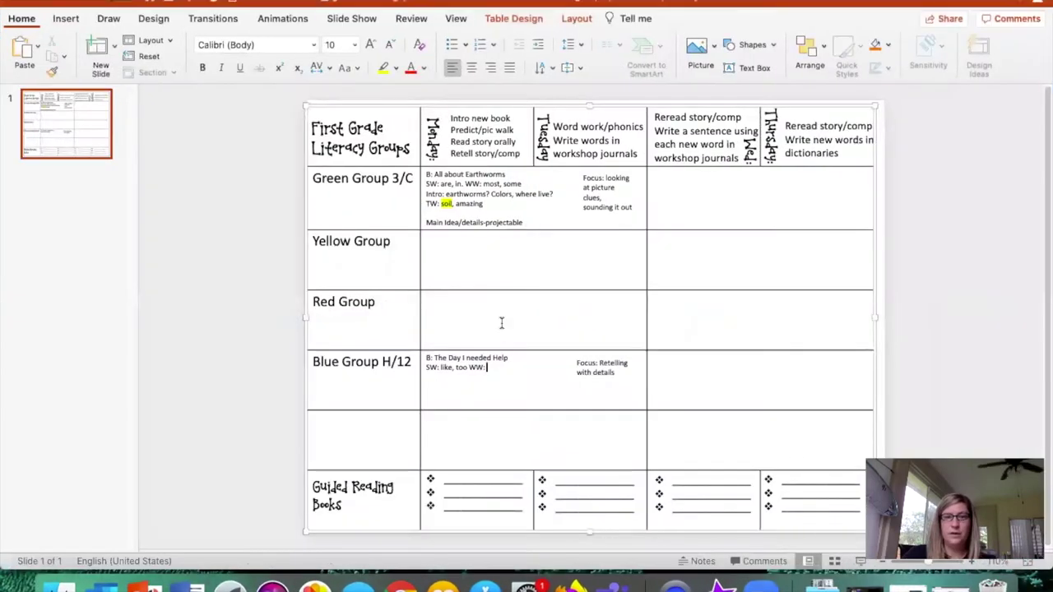
Back in the PowerPoint plan, enter "don't (contractions)" as the Blue Group's WW entry
text(don)
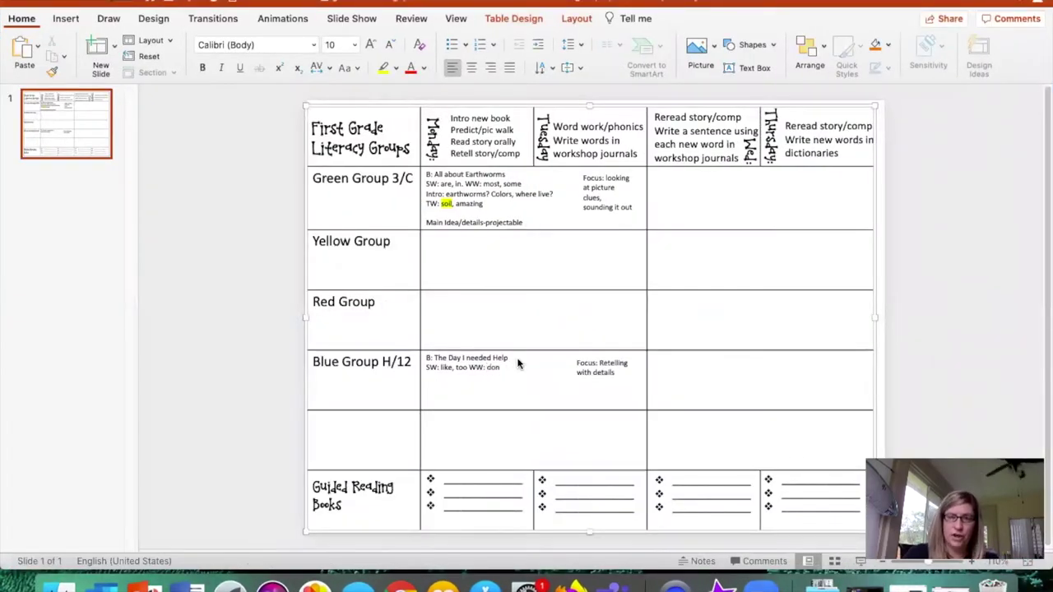
text('t )
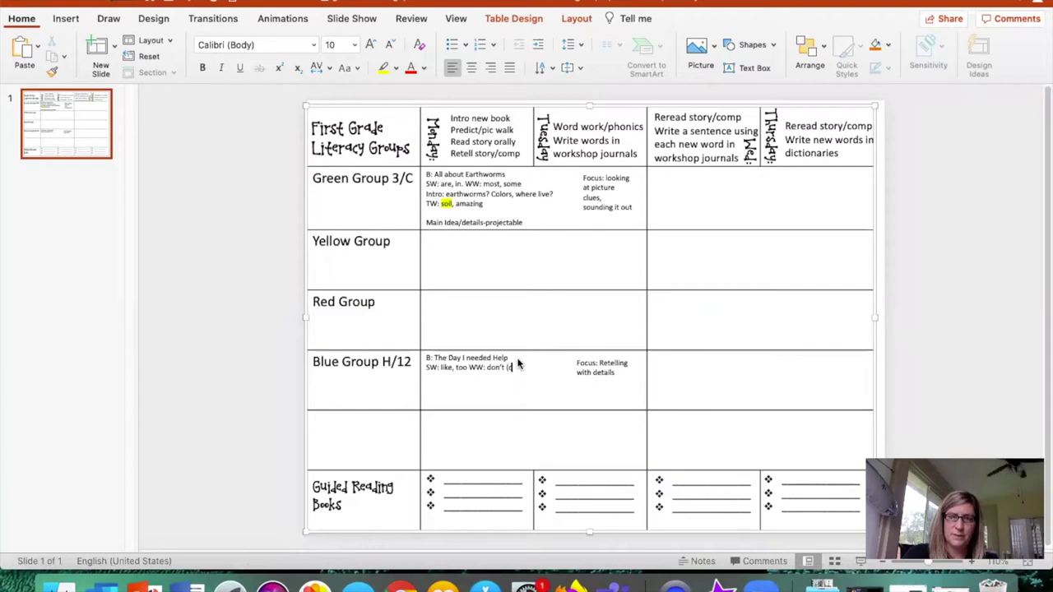
text((contractions)
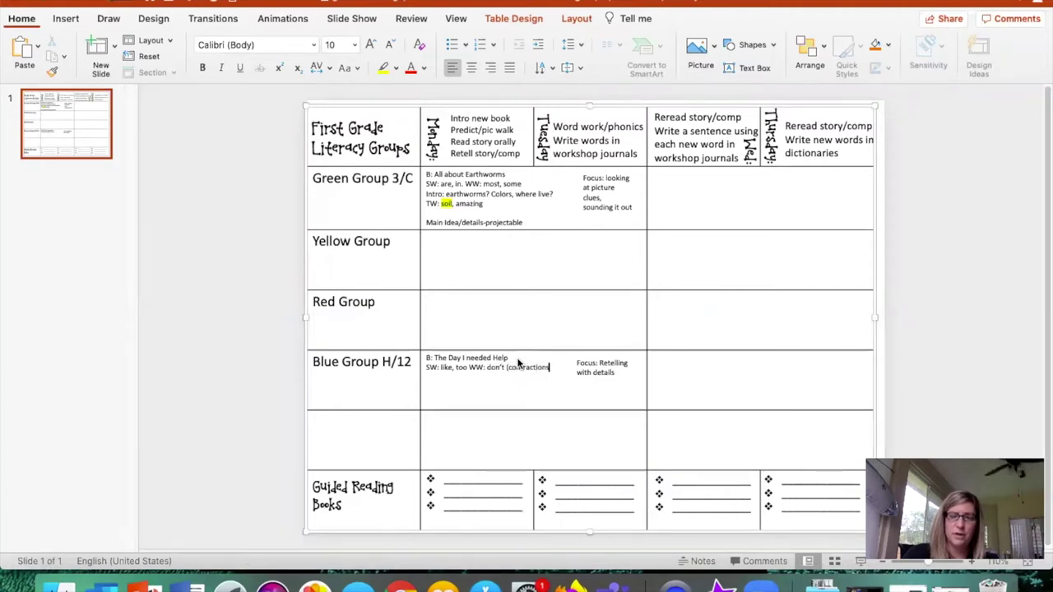
text())
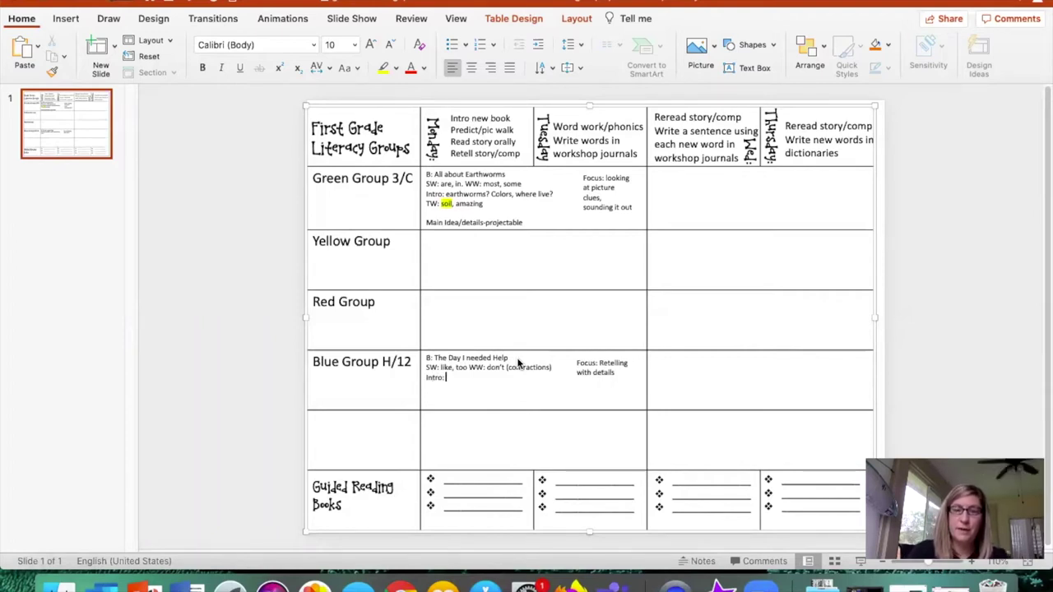
Add the line "Intro: tripping/falling, book talk" to the Blue Group's plan
text(tripping)
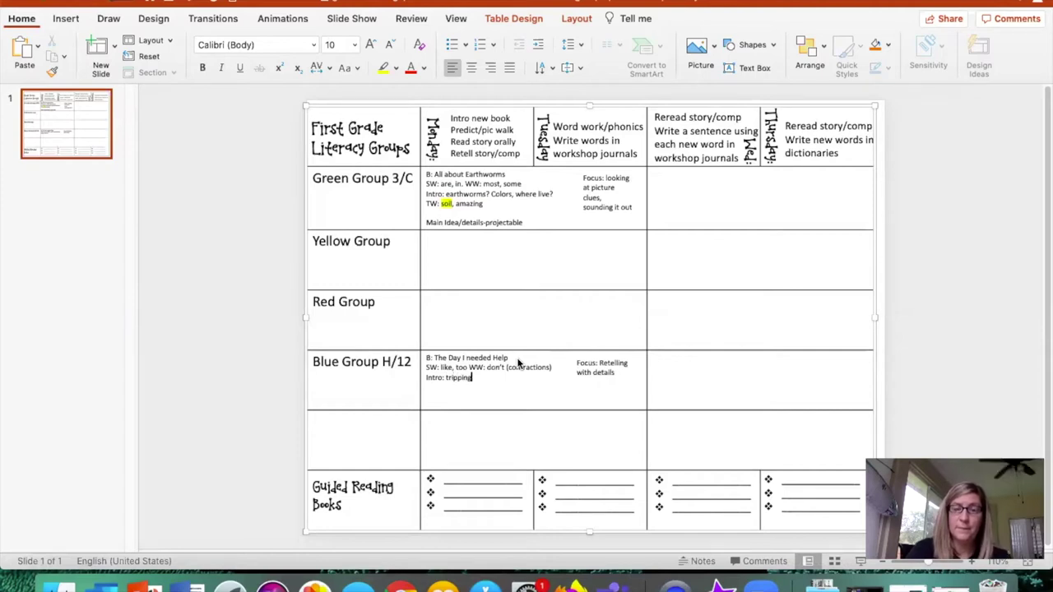
text(/falling)
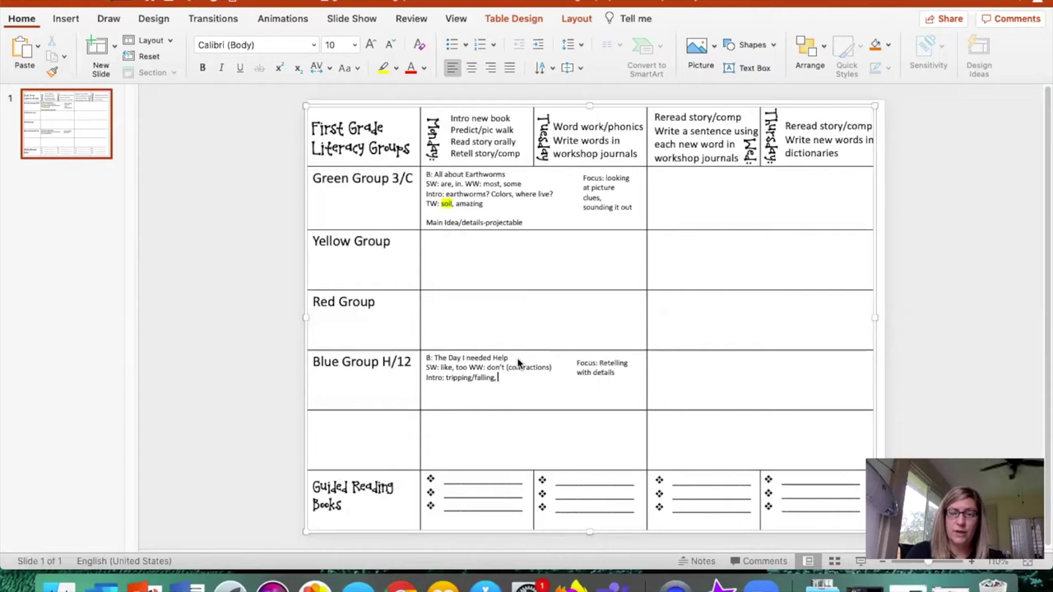
text(, book talk )
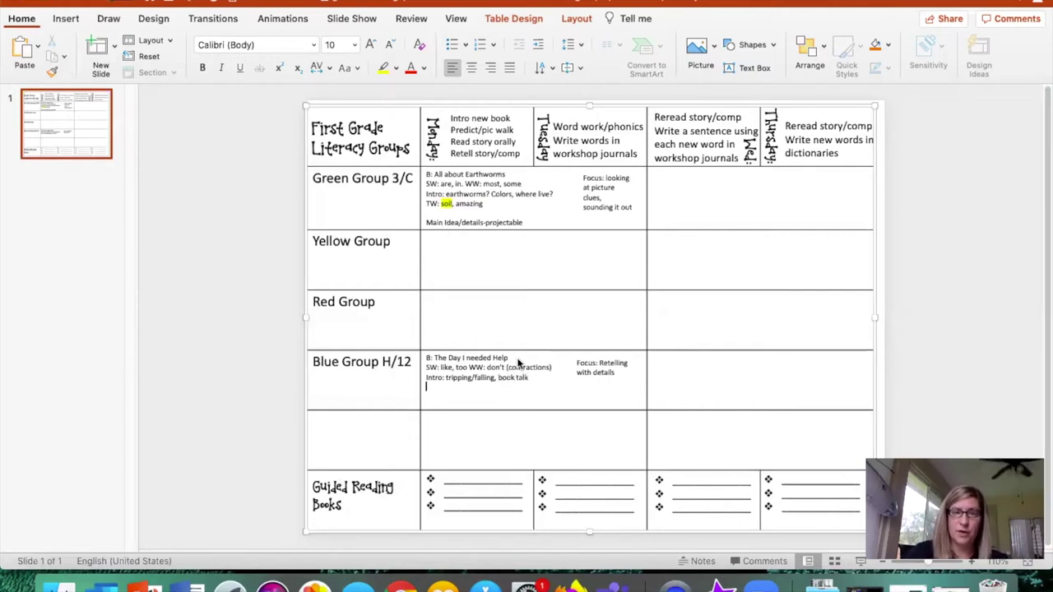
Start the Blue Group's tricky-word line with "TW: ambulance"
text(TW:)
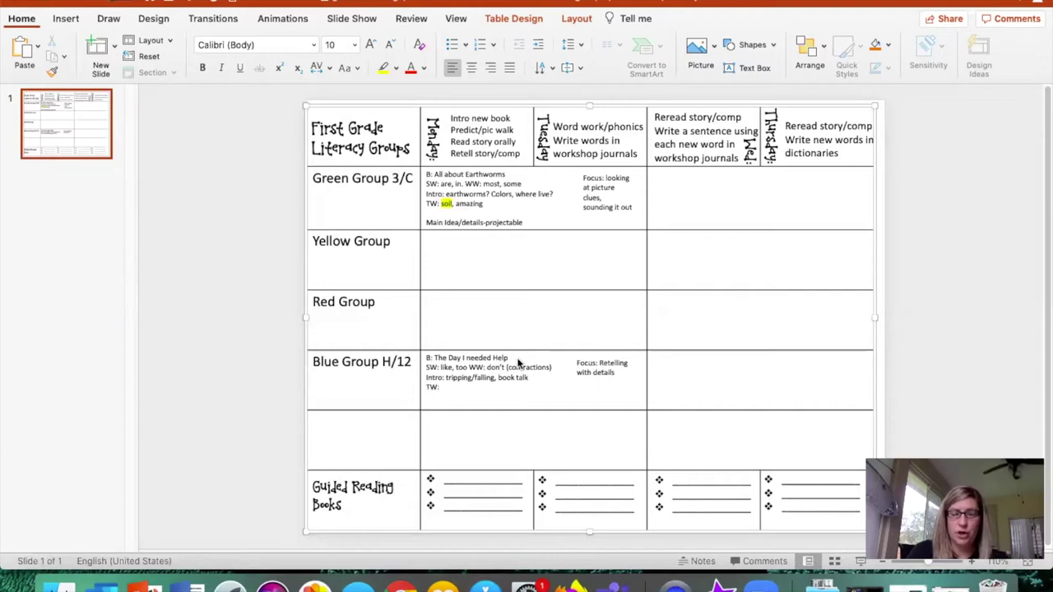
text( ambulanc)
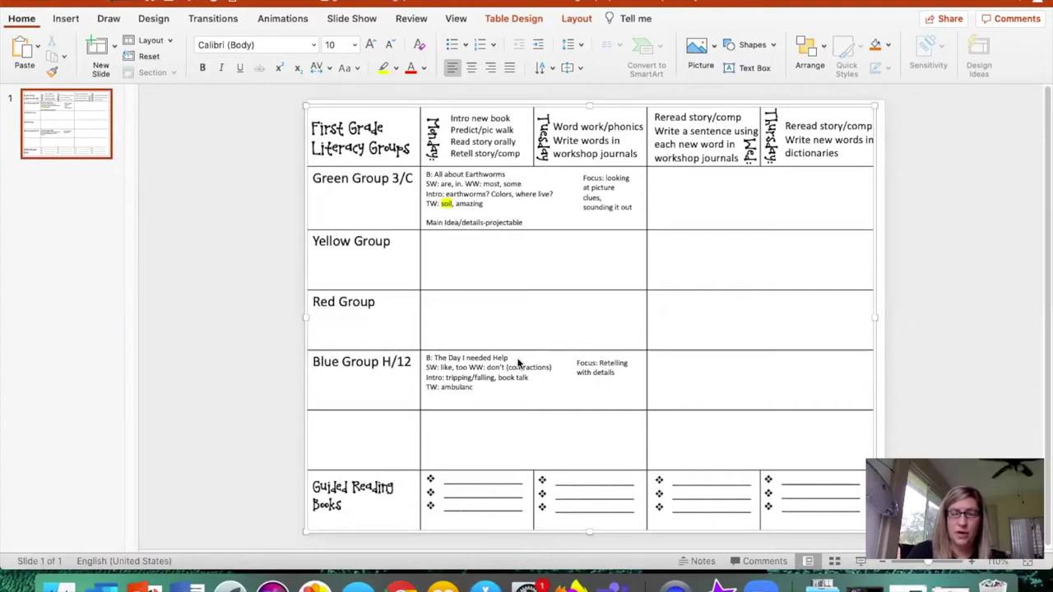
text(e)
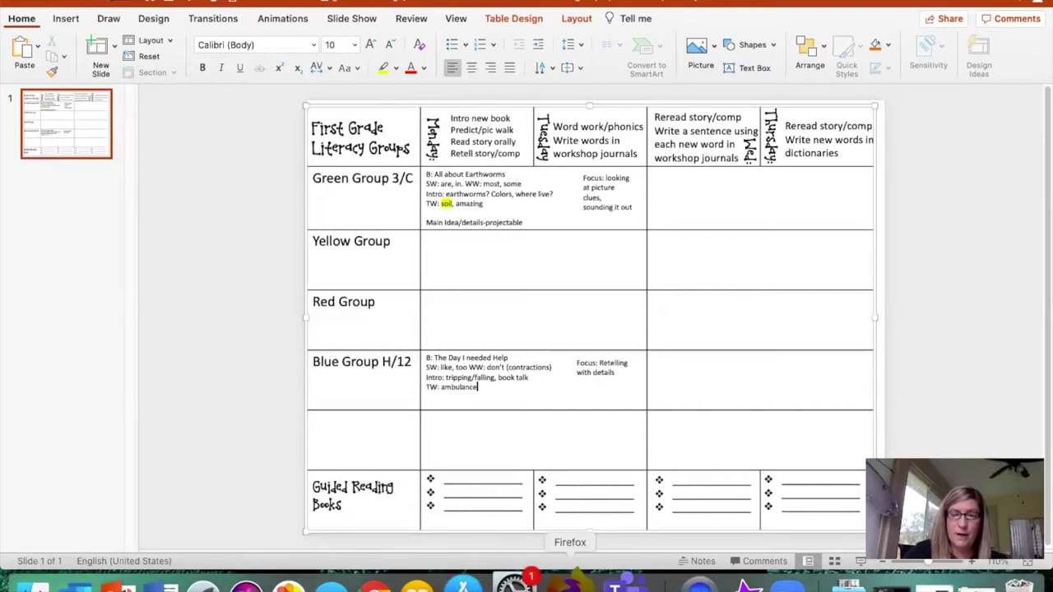
Switch to the projectable book in Firefox, choose the pointer tool and go back to page 8 to look for more tricky words
click(569, 583)
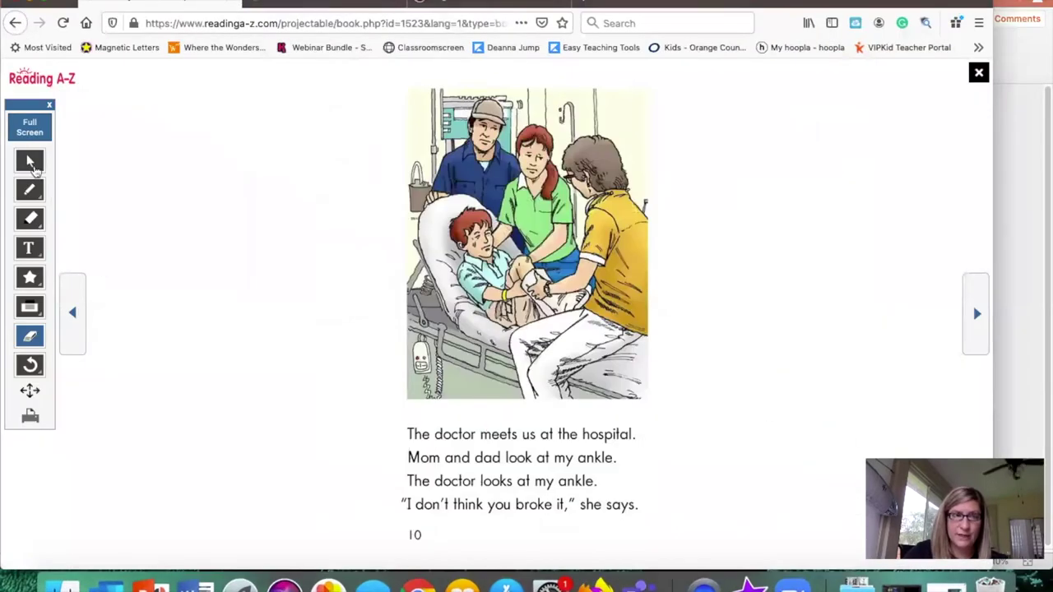
click(31, 162)
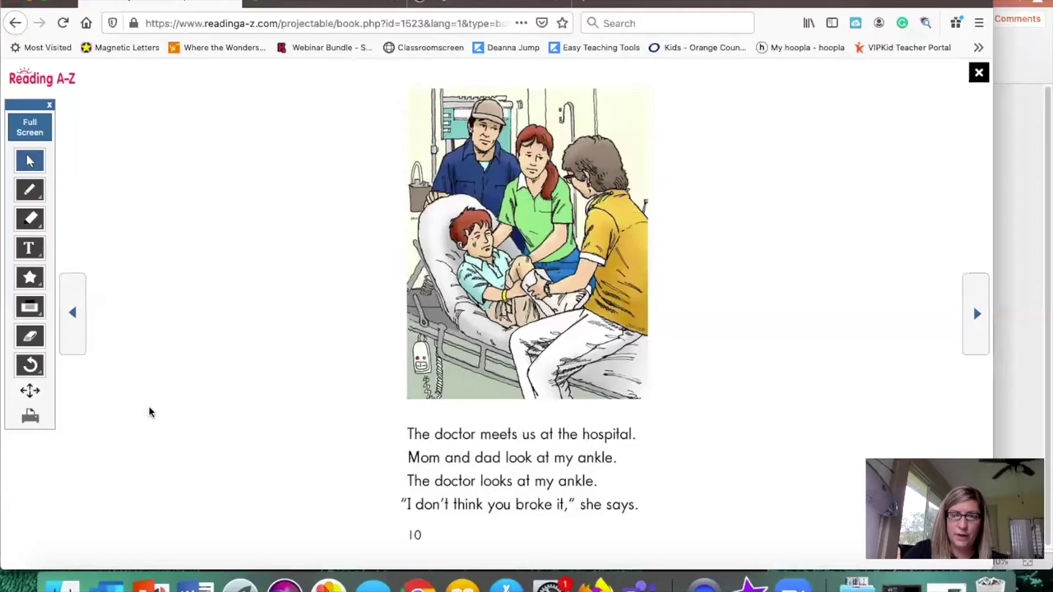
click(73, 320)
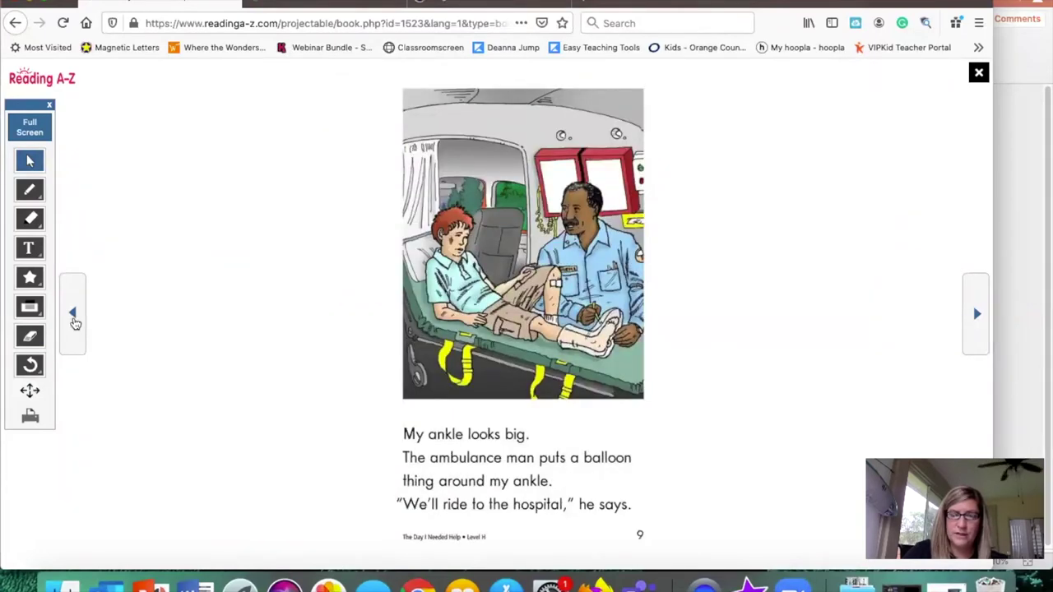
click(73, 319)
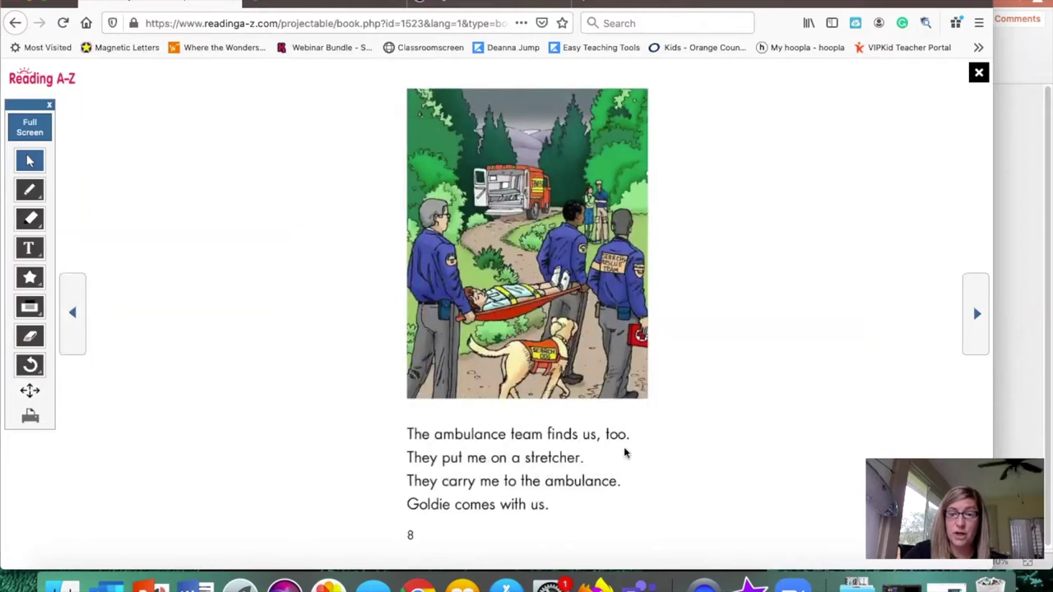
Back in the PowerPoint plan, add "stretcher, hospital" to the Blue Group's TW line and start a new line below it
click(1028, 282)
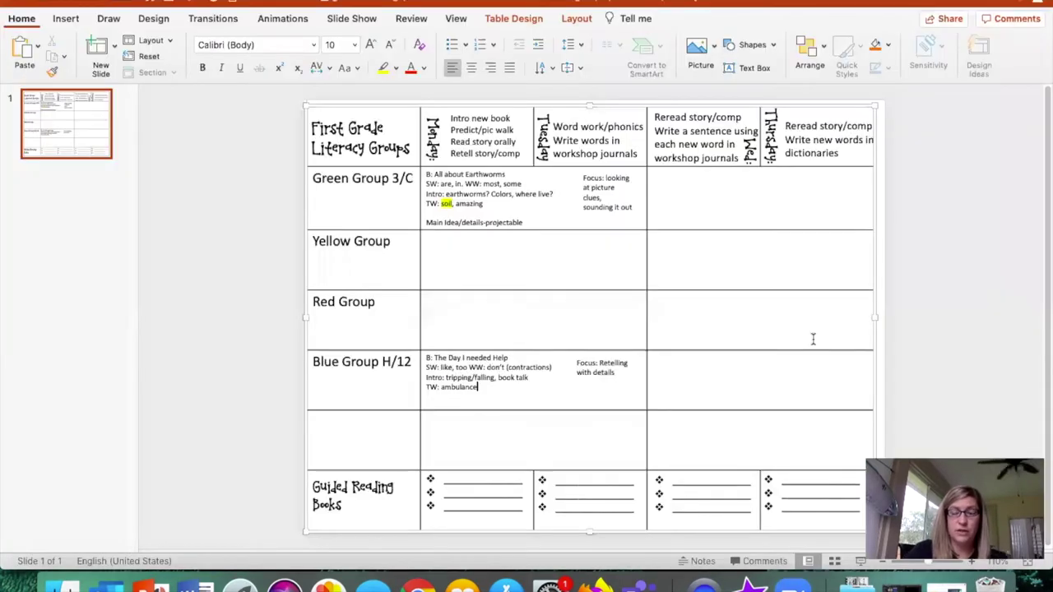
text(stretc)
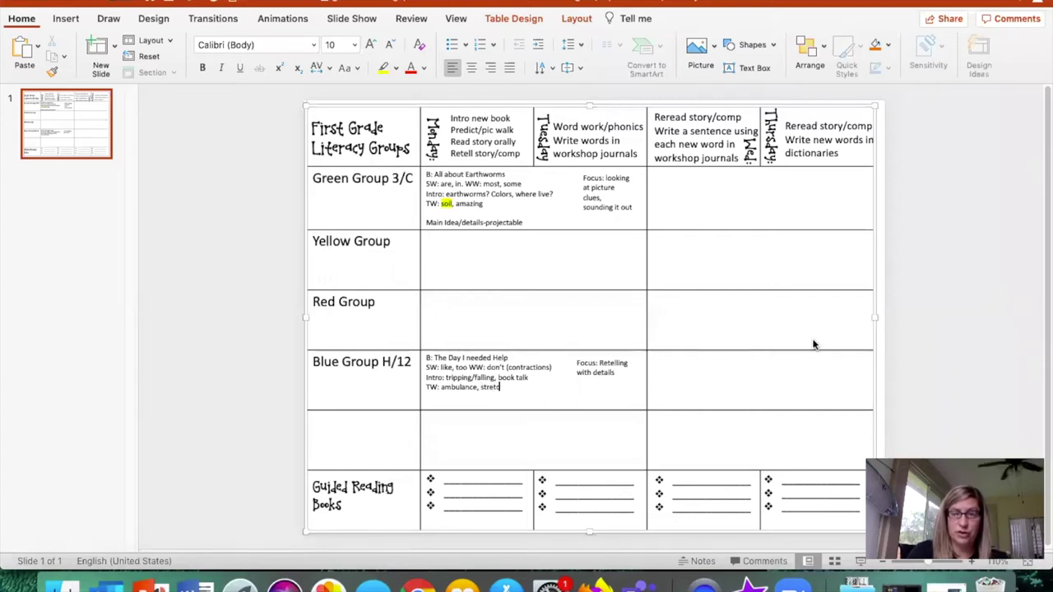
text(her, hospital)
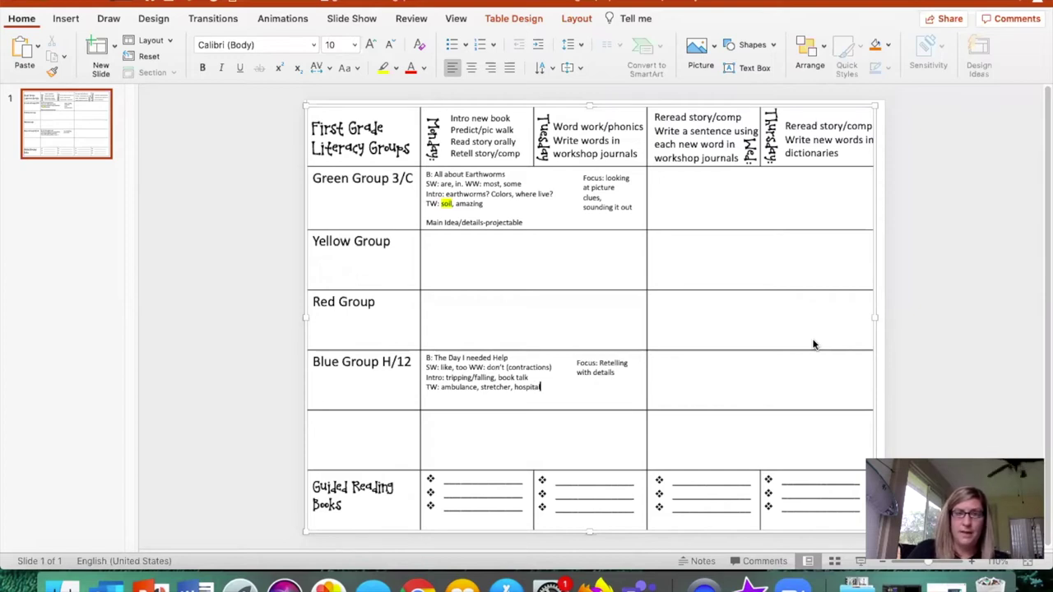
key(Return)
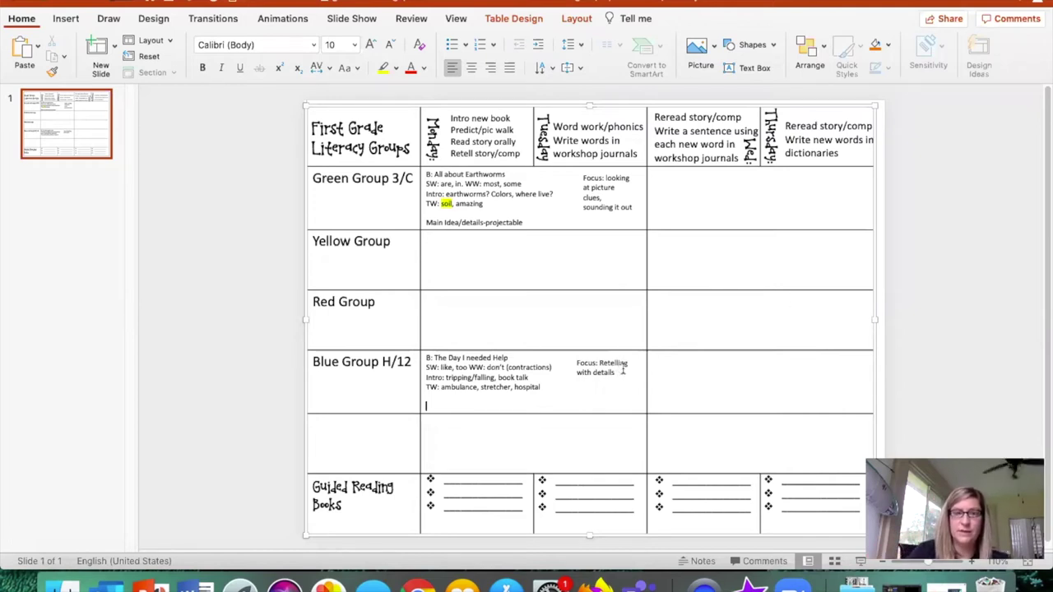
text(Rete)
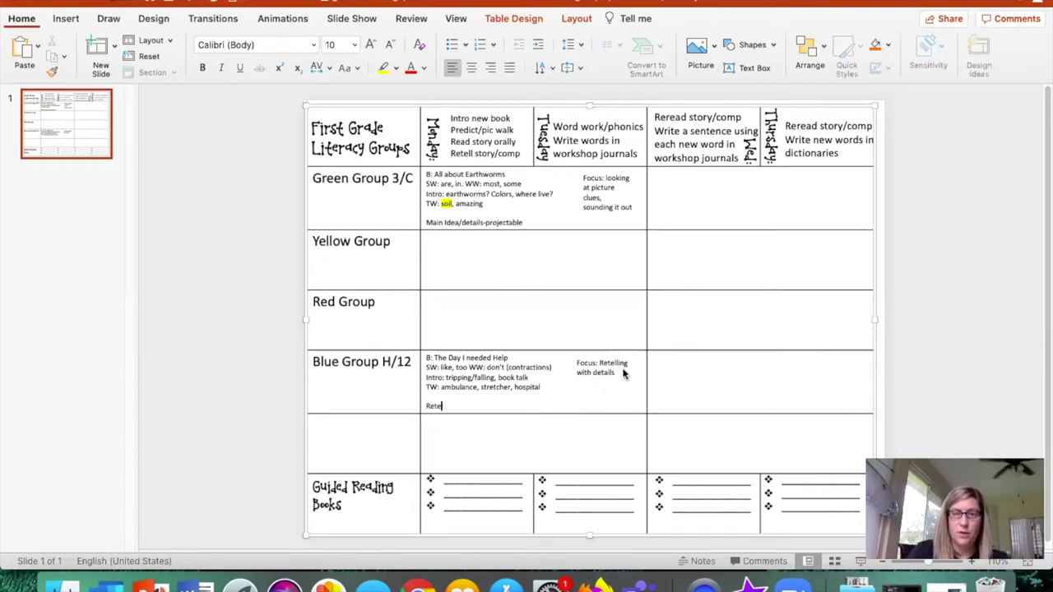
In Firefox, leave the book for its resource page, view the projectable s-blends phonics worksheet and close it
click(603, 582)
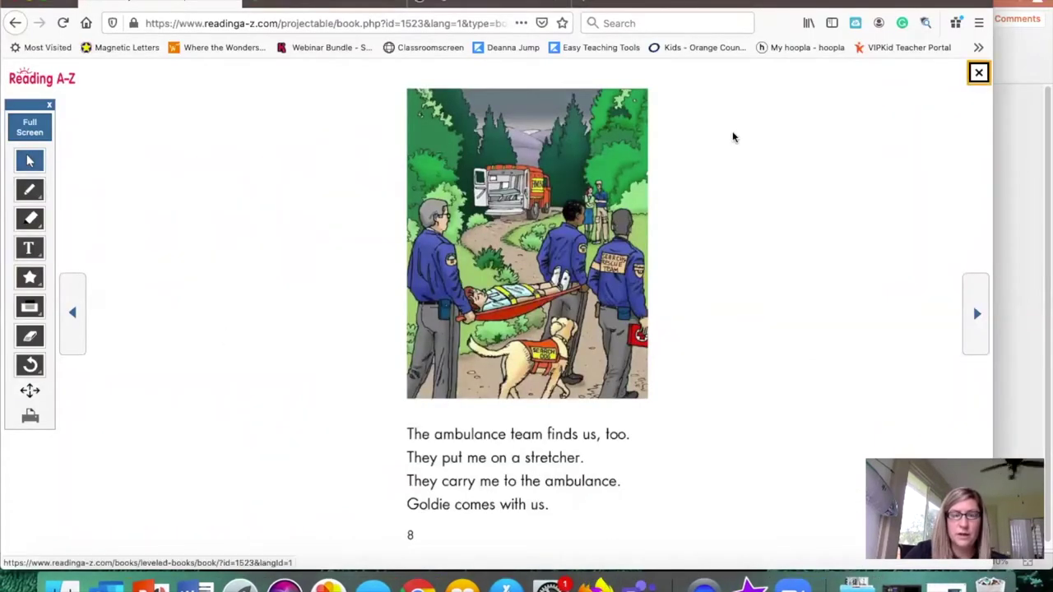
key(Escape)
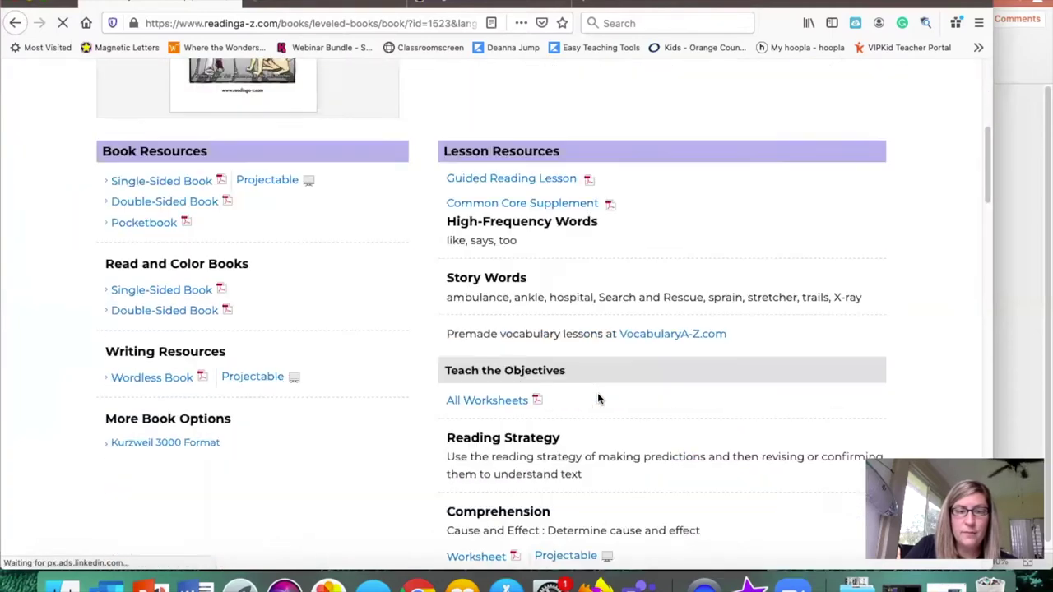
scroll(605, 395, down, 2)
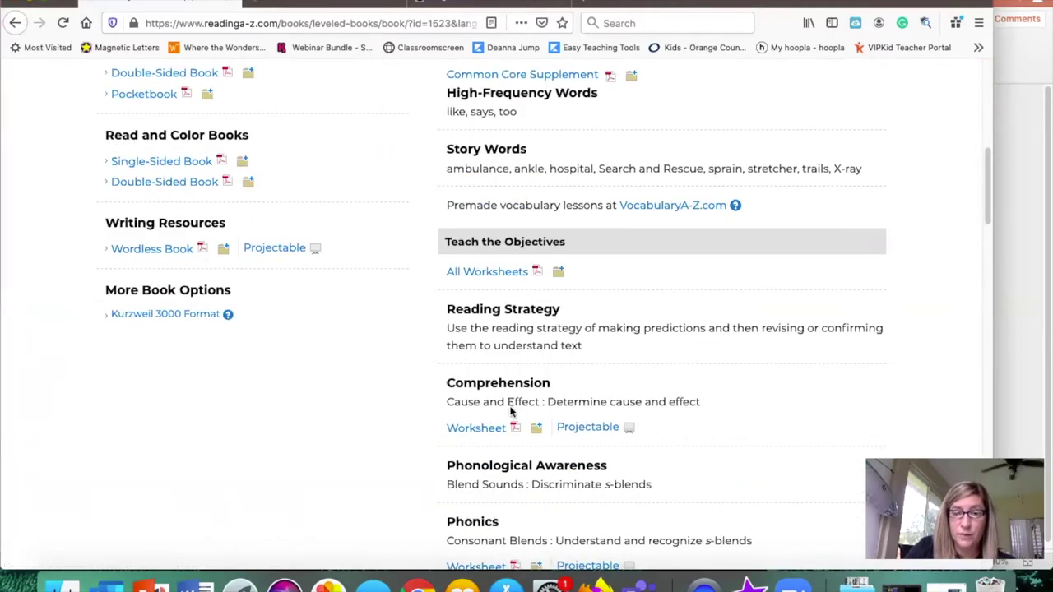
scroll(511, 412, down, 3)
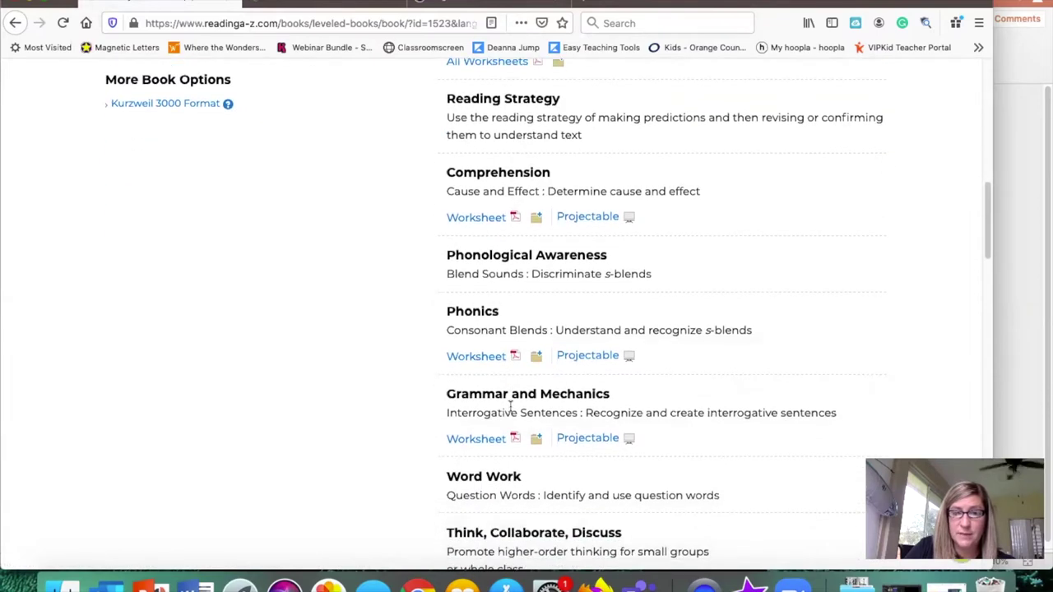
scroll(510, 405, down, 1)
click(585, 277)
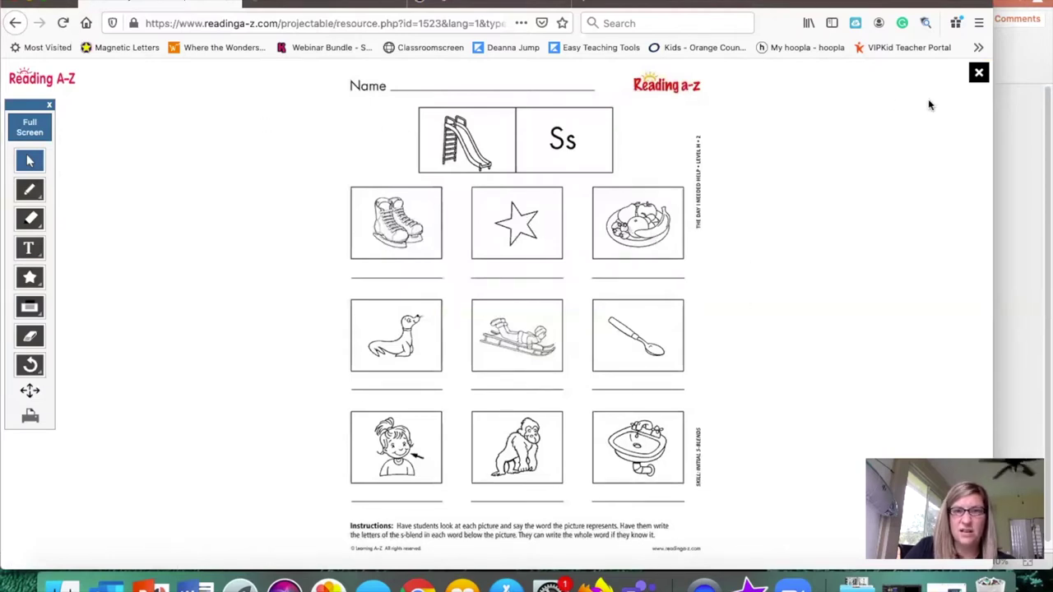
click(979, 72)
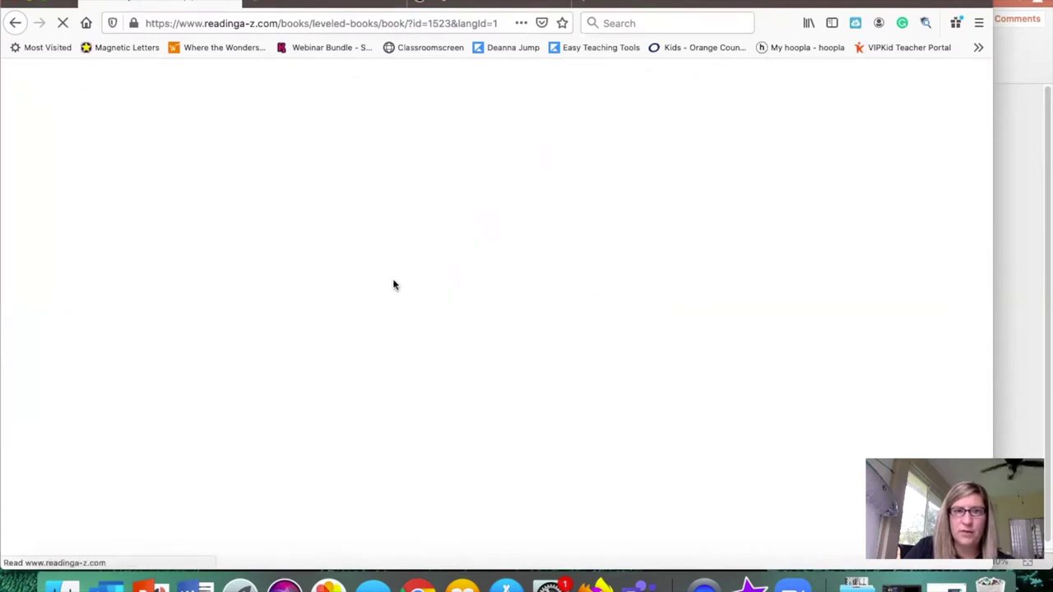
From the book's lesson resources, open the projectable Comprehension worksheet on cause and effect
scroll(469, 306, down, 10)
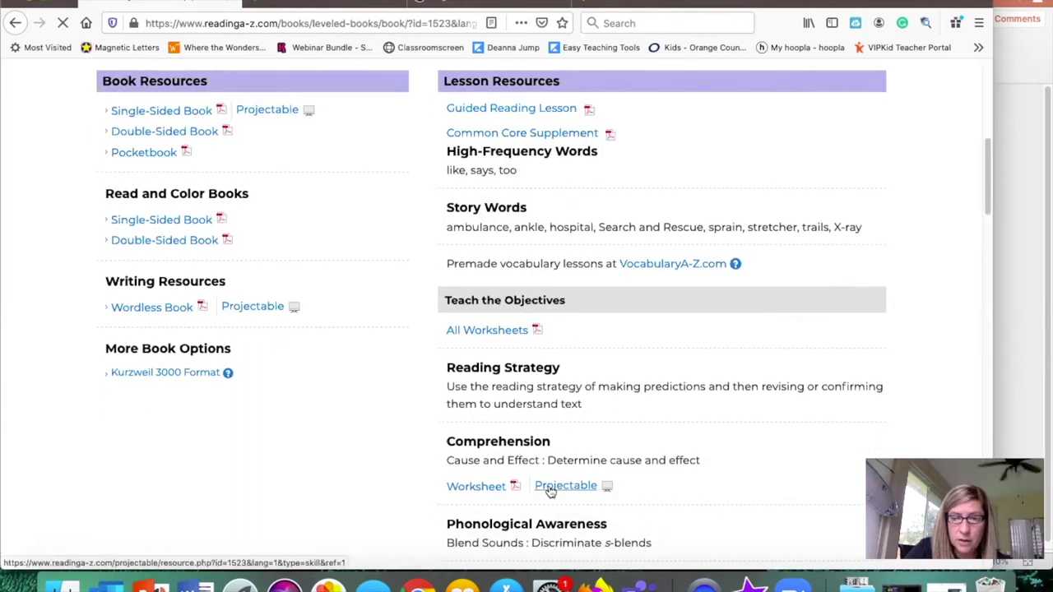
scroll(580, 461, down, 3)
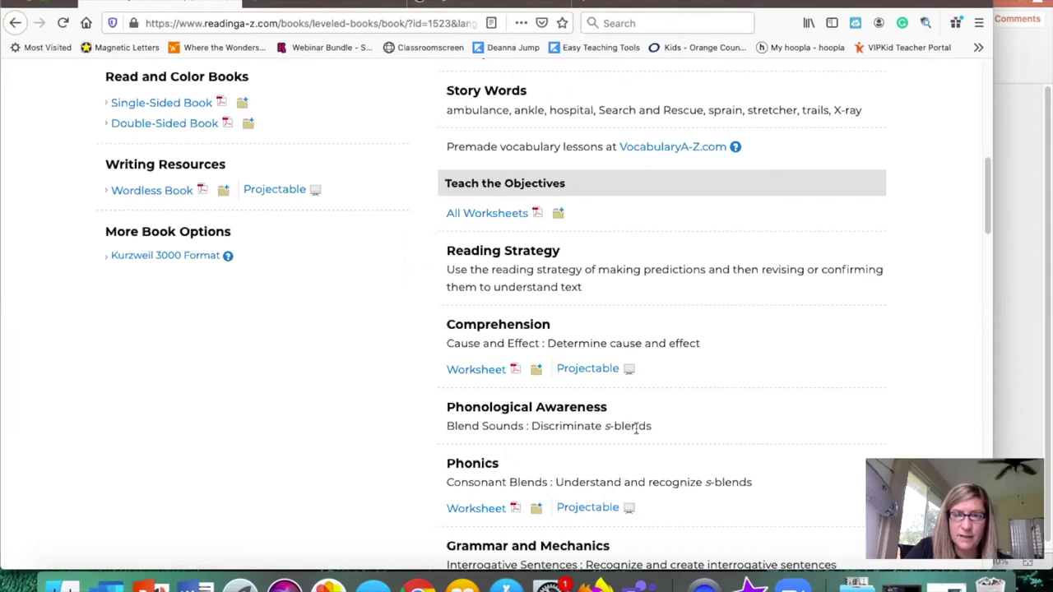
scroll(636, 430, down, 3)
scroll(635, 431, down, 2)
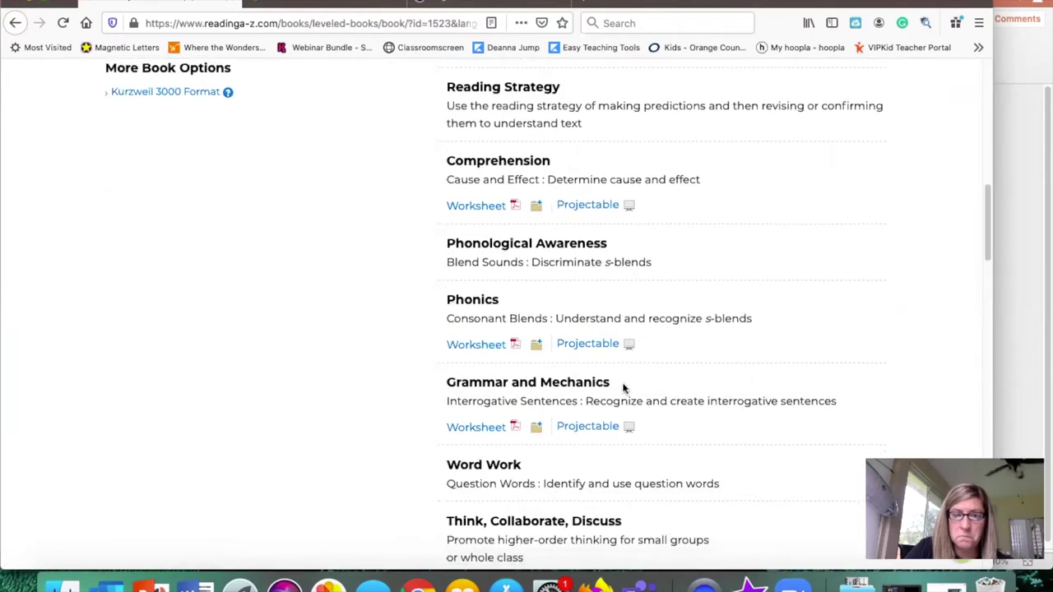
click(585, 206)
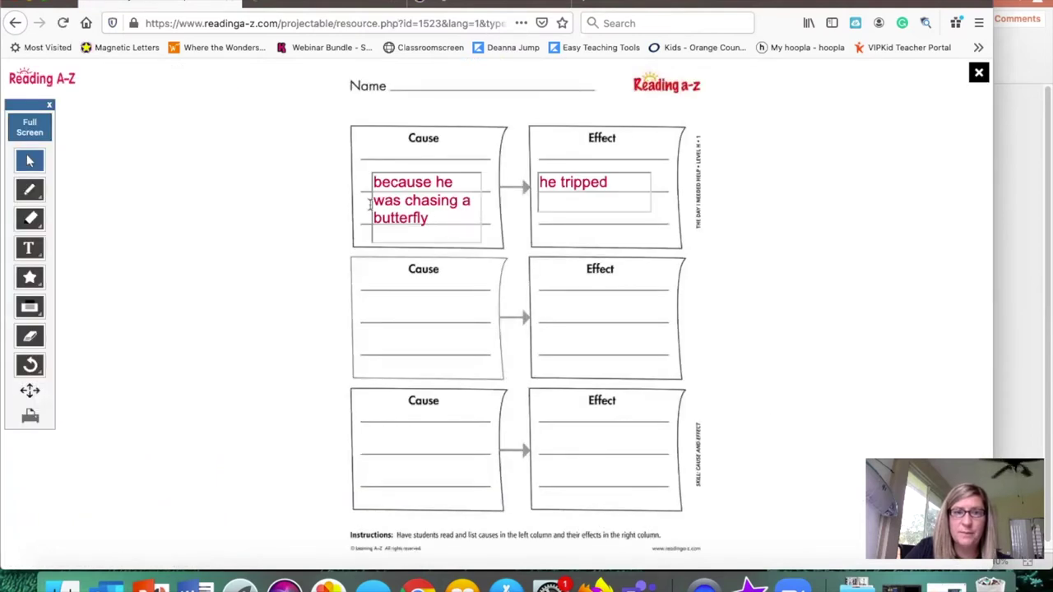
Delete the two text boxes left in the first Cause and Effect row of the worksheet
click(398, 205)
click(446, 168)
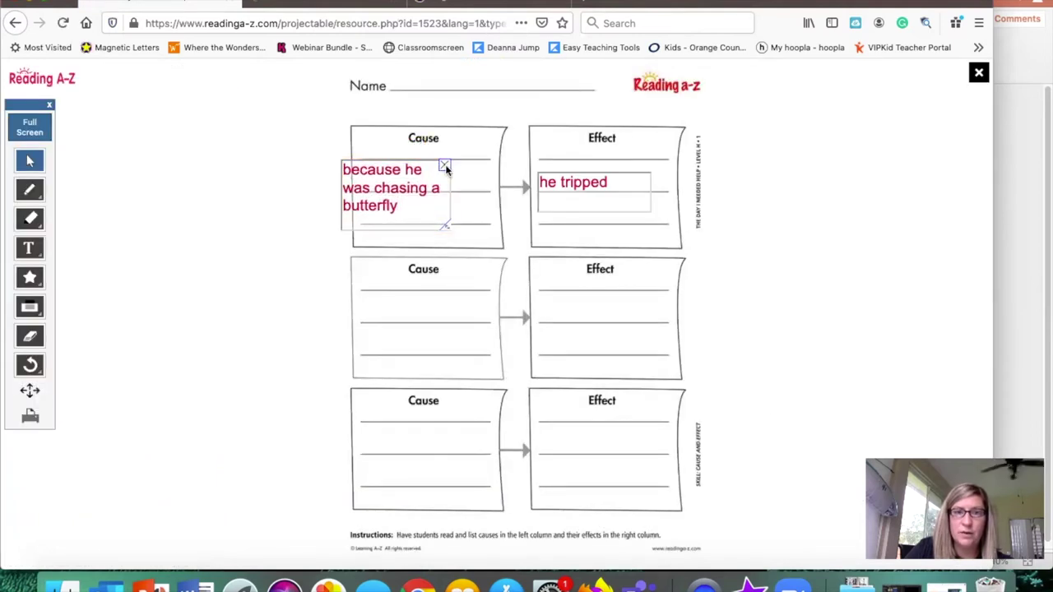
click(645, 178)
click(650, 174)
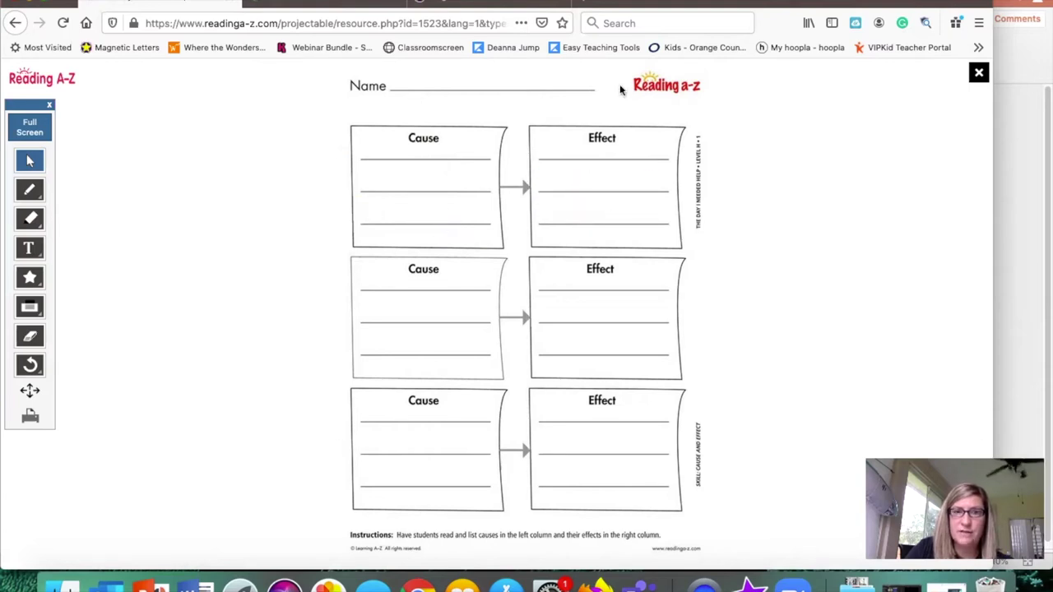
Back in the PowerPoint plan, replace the unfinished "Rete" in the Blue Group's cell with "Comprehension: cause/effect"
click(1042, 261)
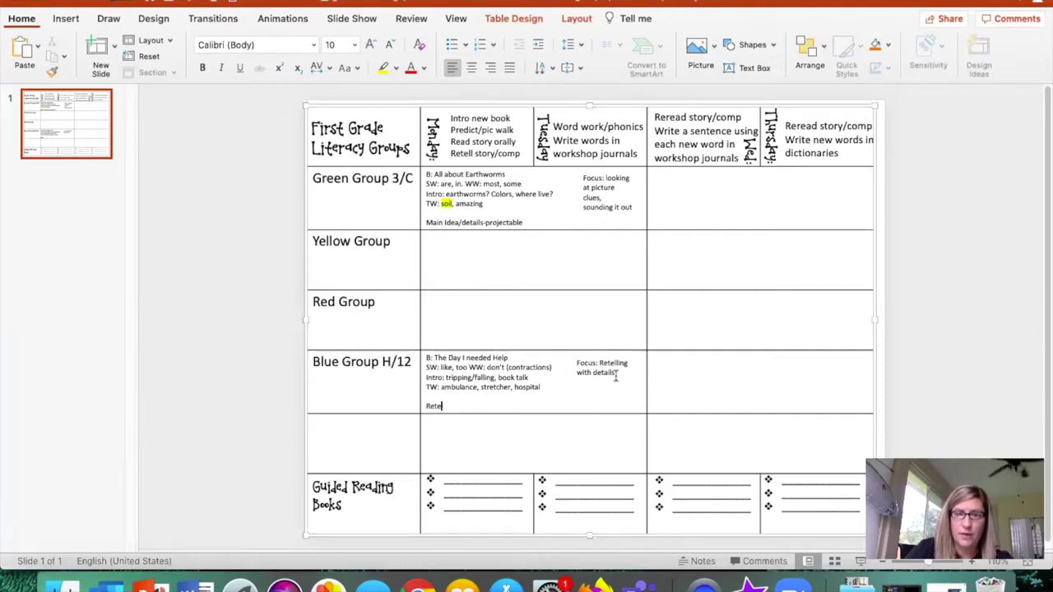
drag(446, 404, 425, 401)
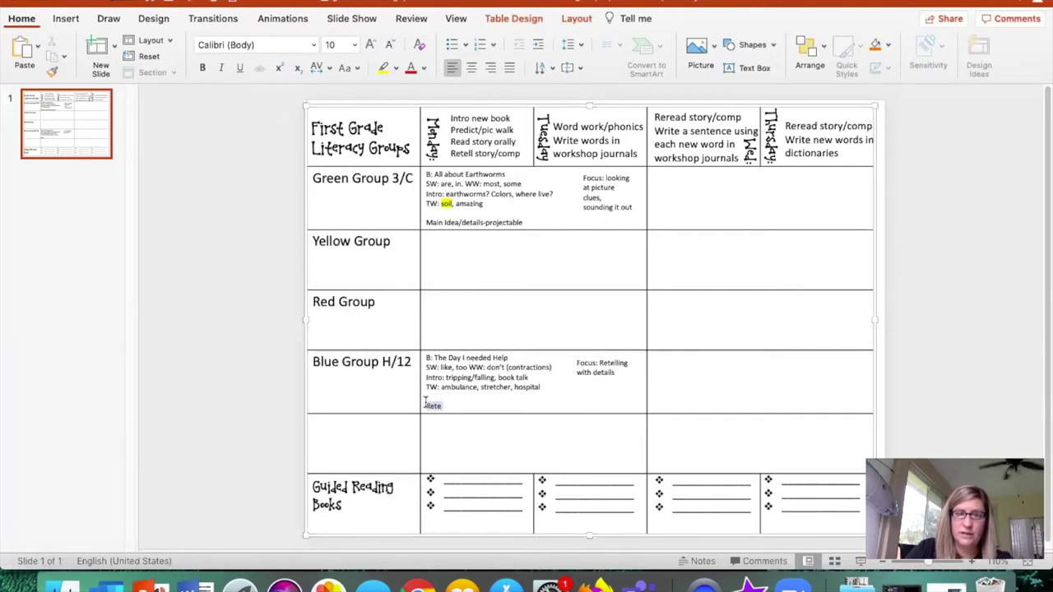
text(comprehension: cause/e)
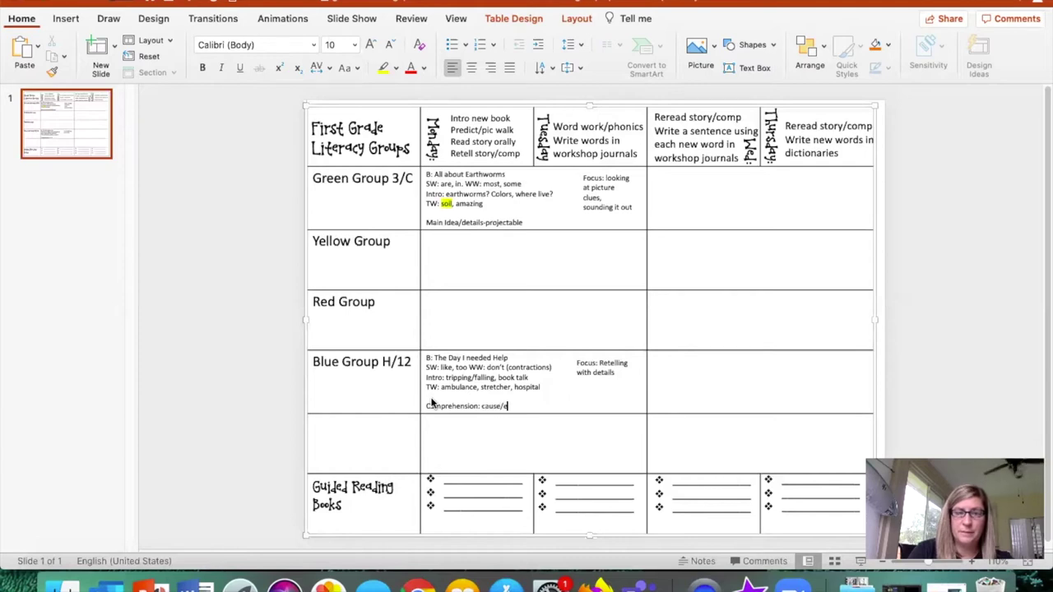
text(ffect)
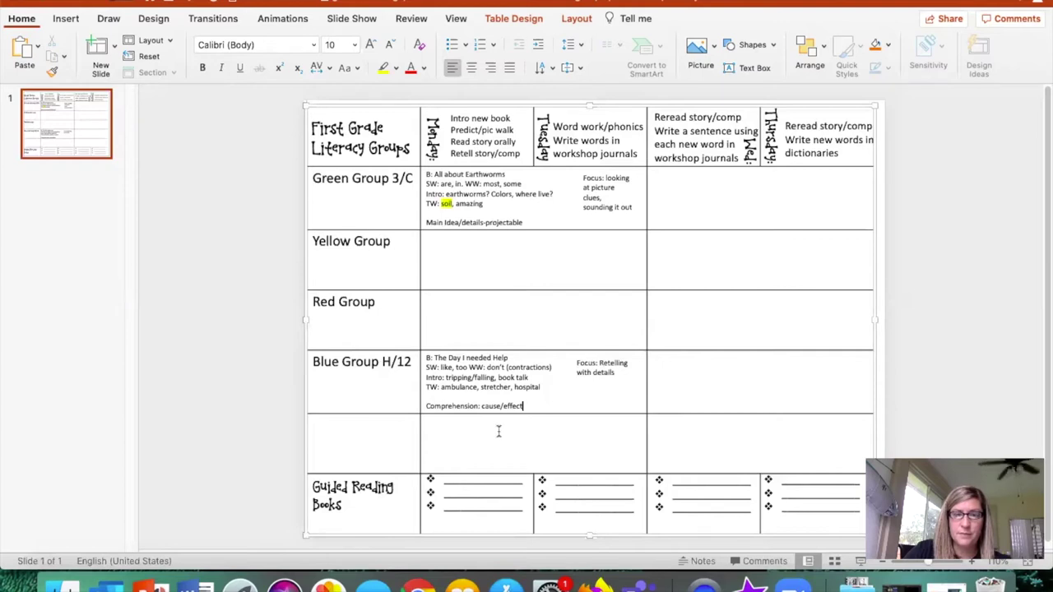
scroll(488, 362, down, 1)
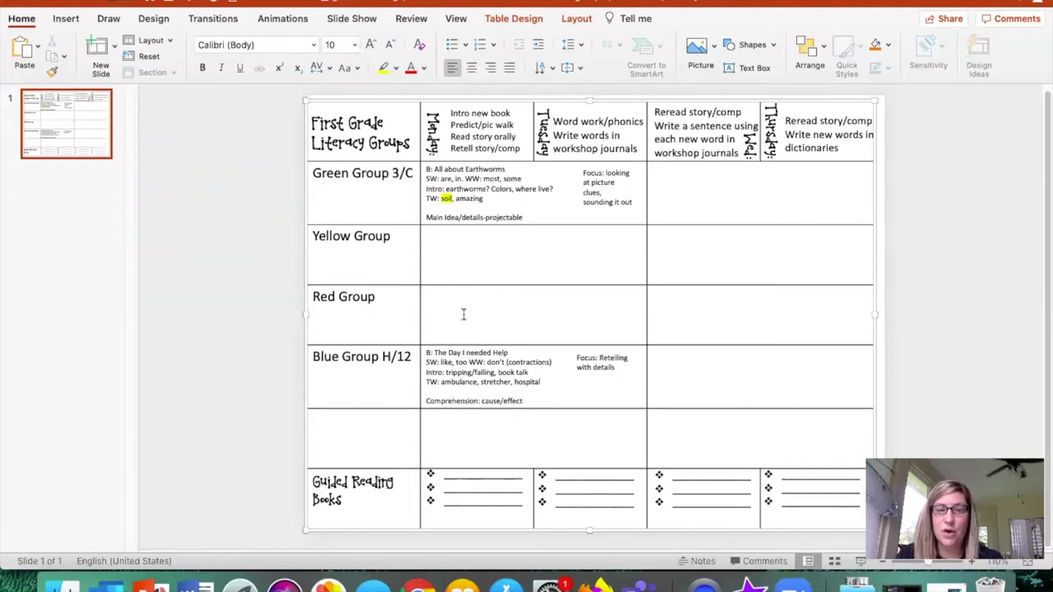
click(576, 309)
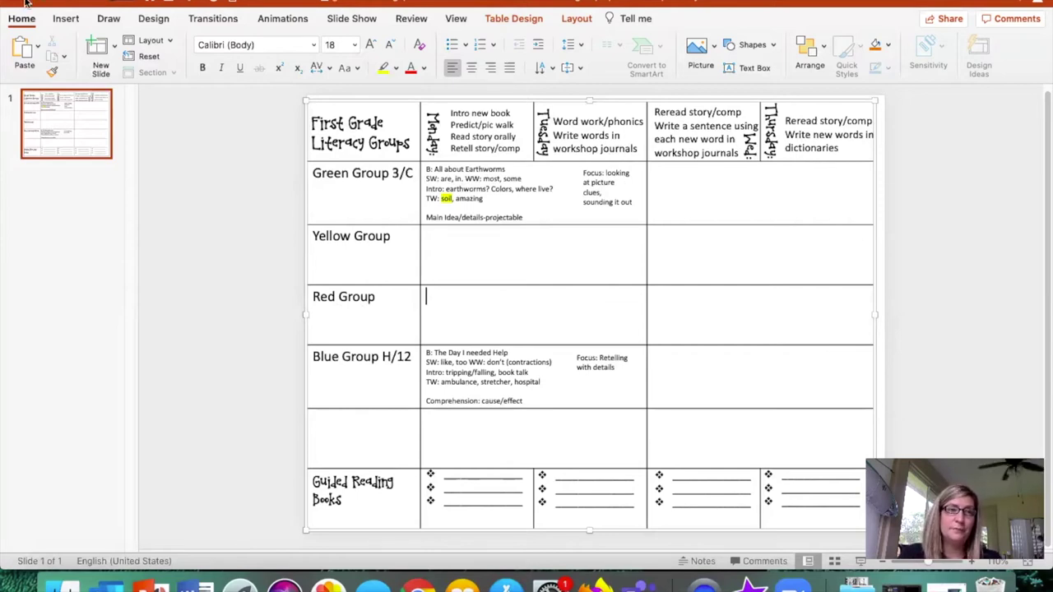
Switch to Firefox, open the bookmarked Magnetic Letters site, dismiss its instructions and place the letters of "most" on the board
key(super+Tab)
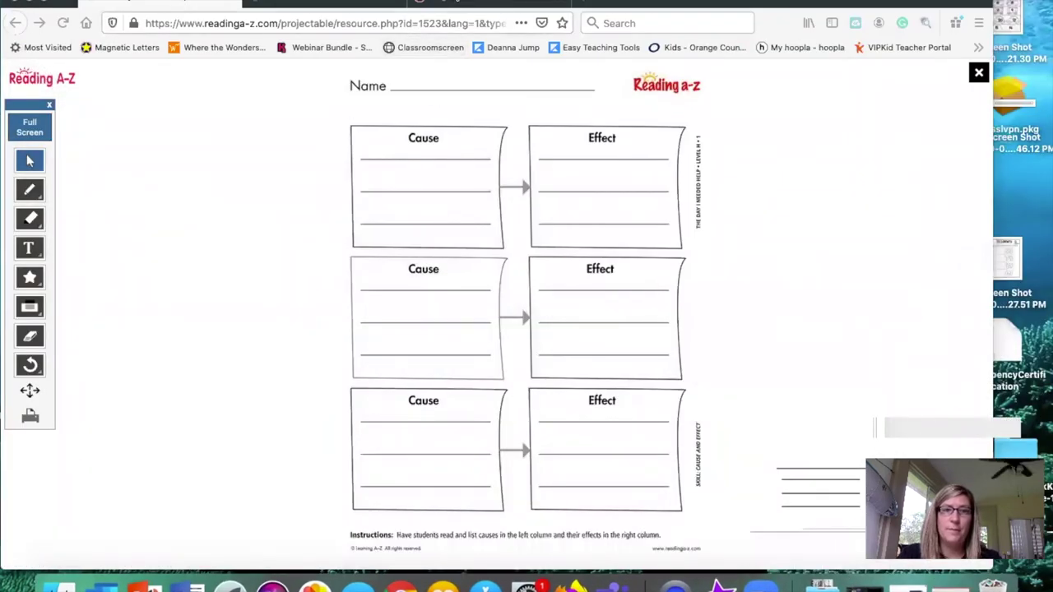
click(125, 47)
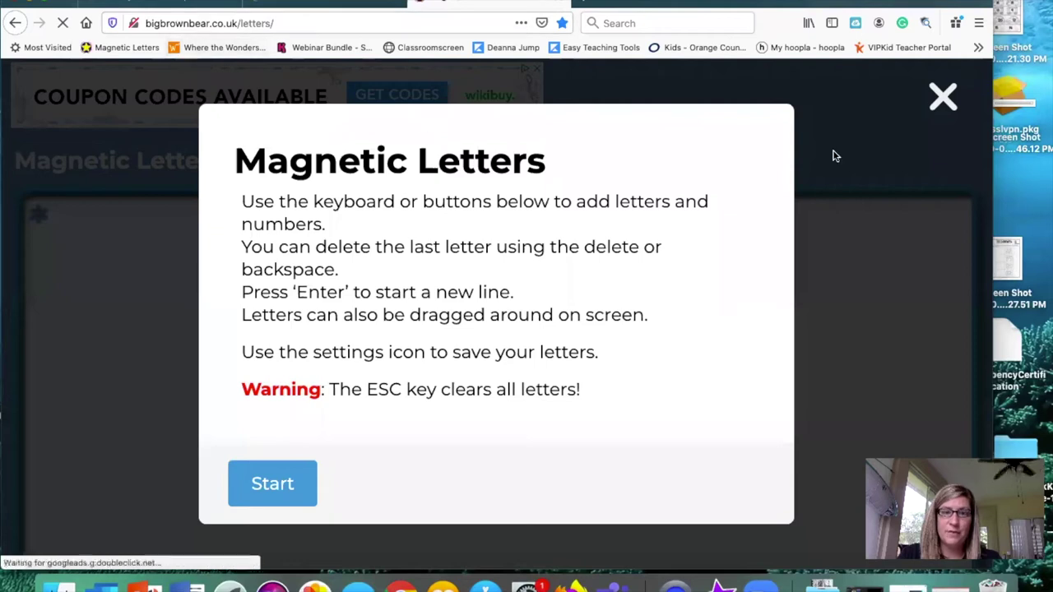
click(949, 96)
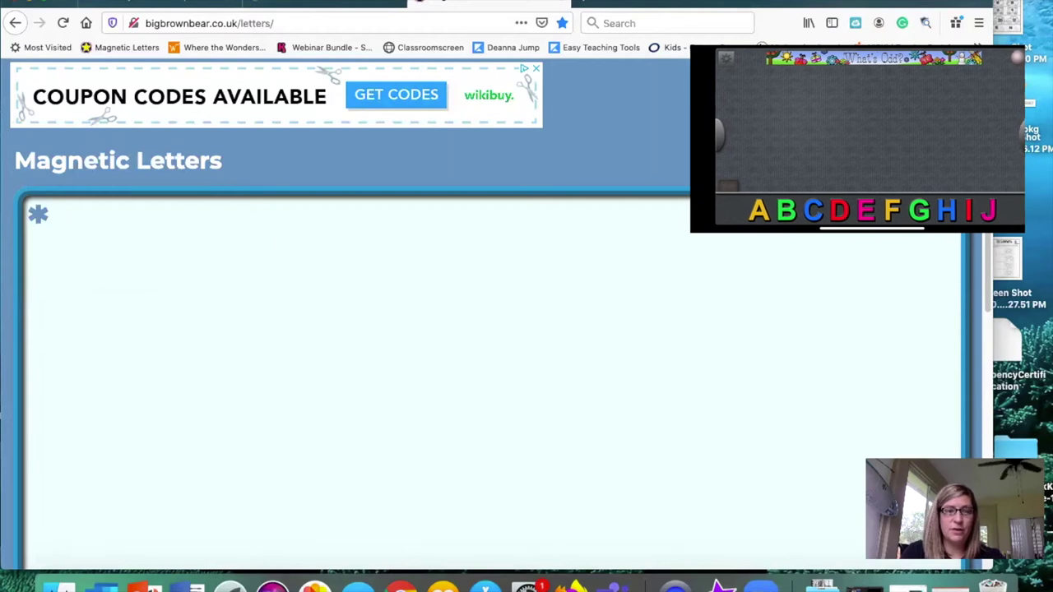
text(mo s t)
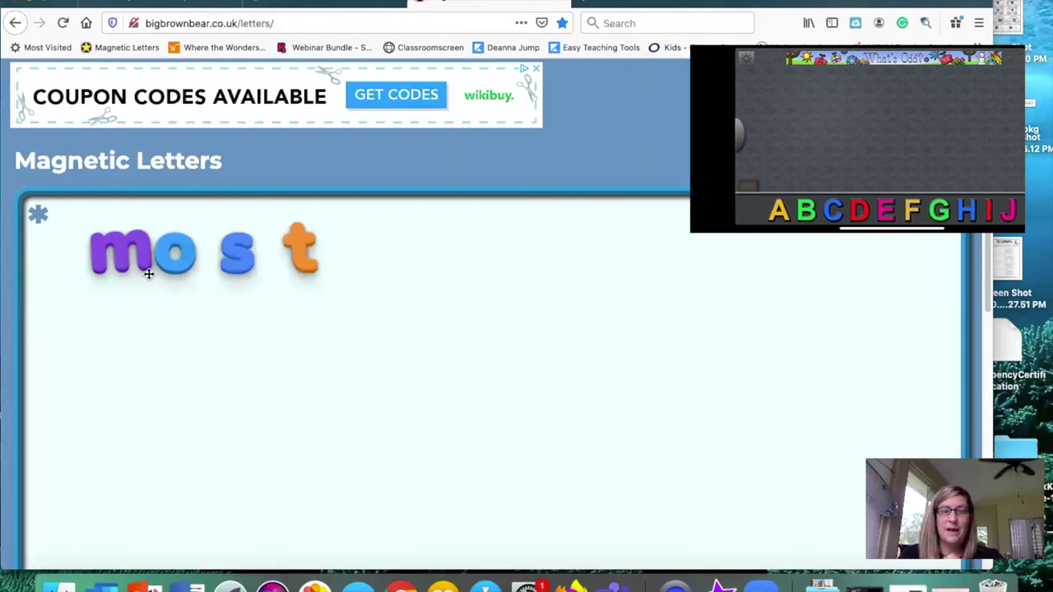
Scramble the word by moving the letters o, s, t and m to scattered spots on the magnetic board
drag(175, 255, 359, 445)
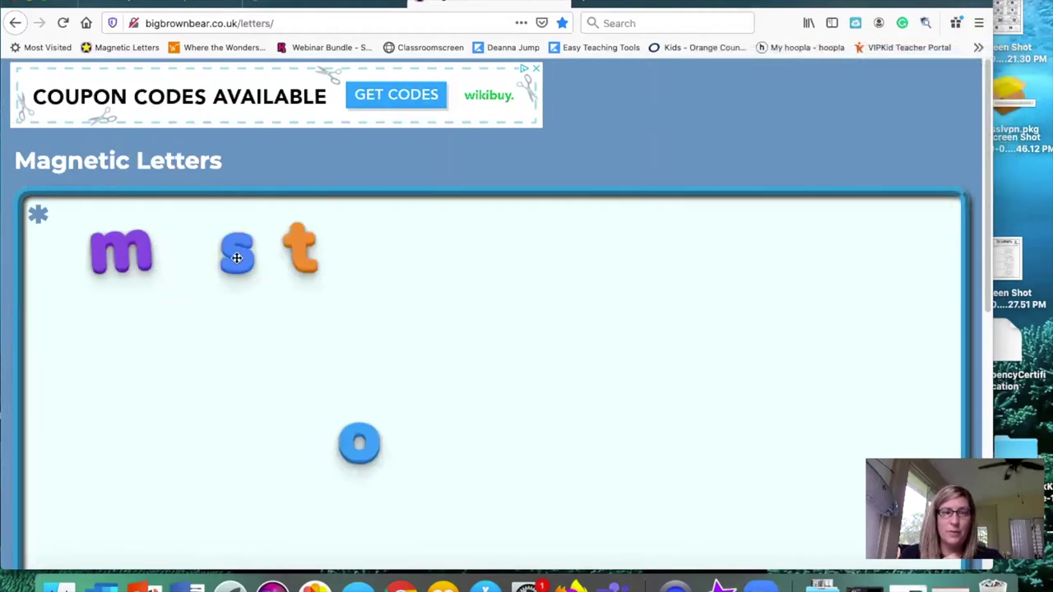
drag(237, 255, 533, 369)
drag(287, 261, 136, 447)
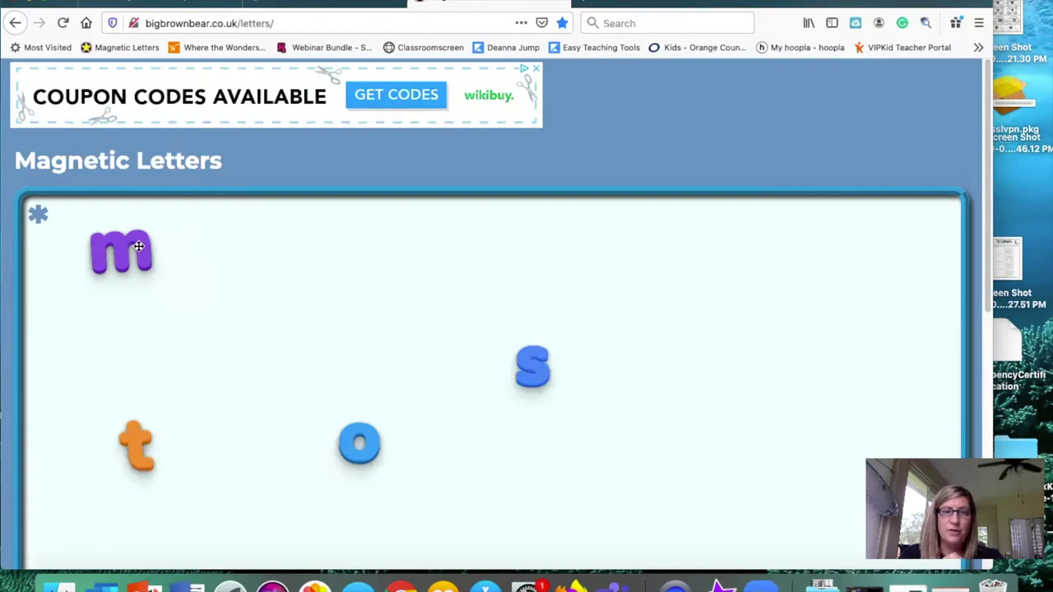
drag(136, 242, 453, 476)
drag(527, 474, 563, 466)
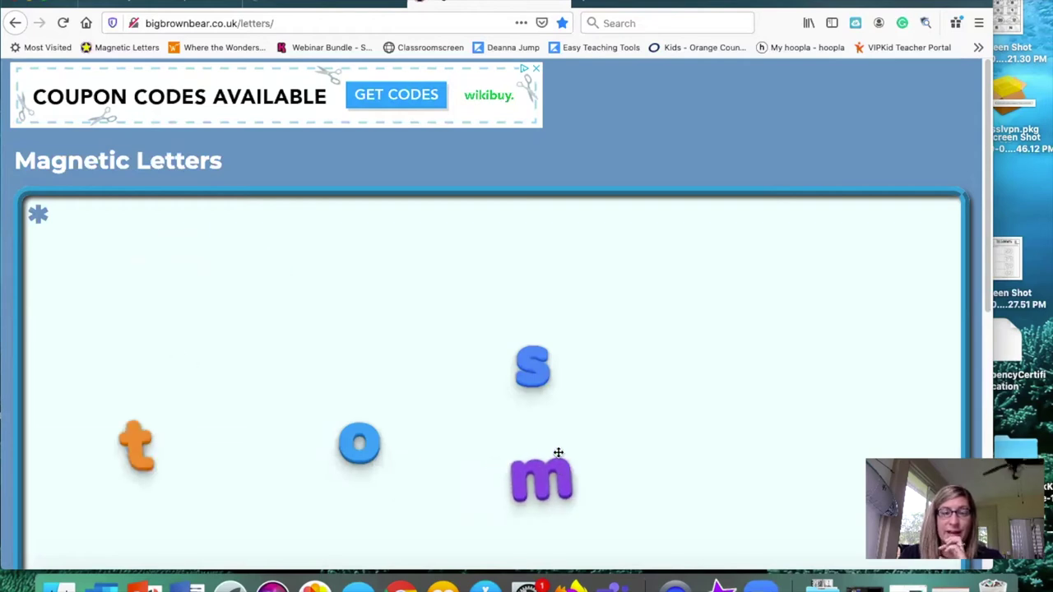
drag(543, 369, 271, 301)
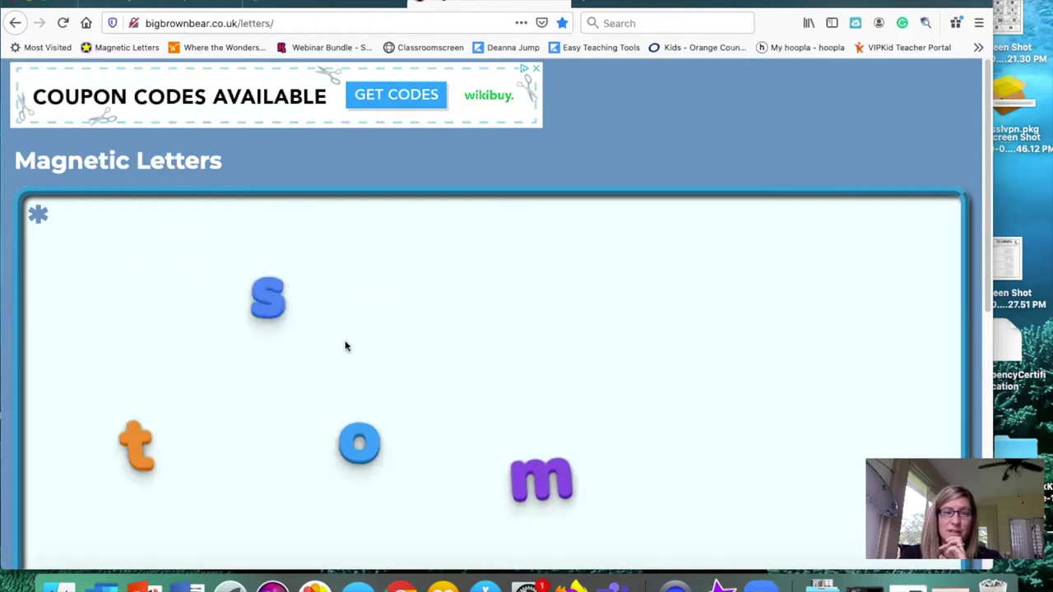
Clear the scattered letters from the magnetic board and place the letters of "bathtub" on it
drag(273, 306, 208, 442)
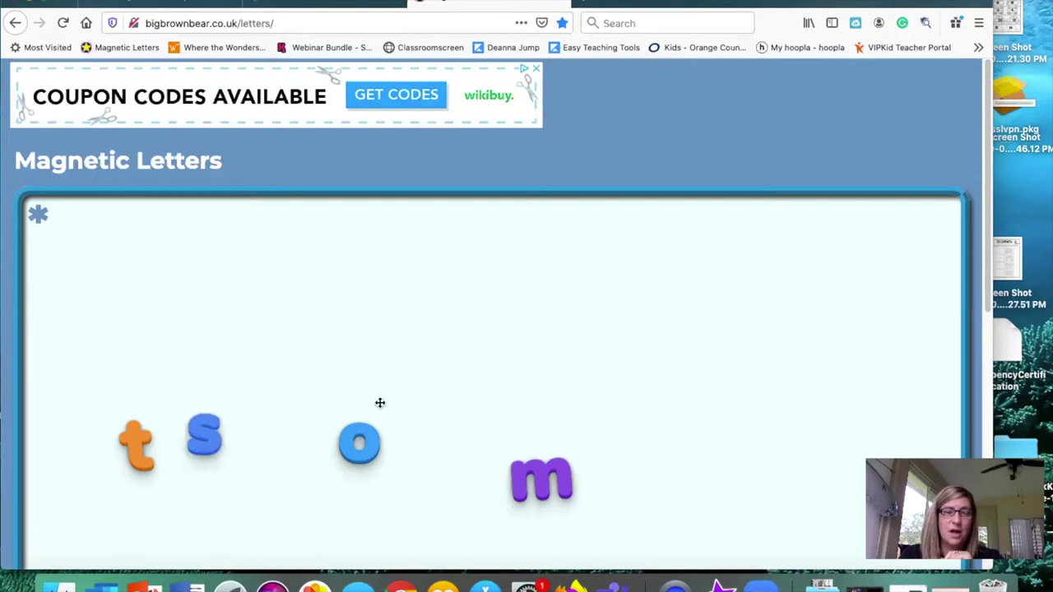
scroll(601, 515, down, 5)
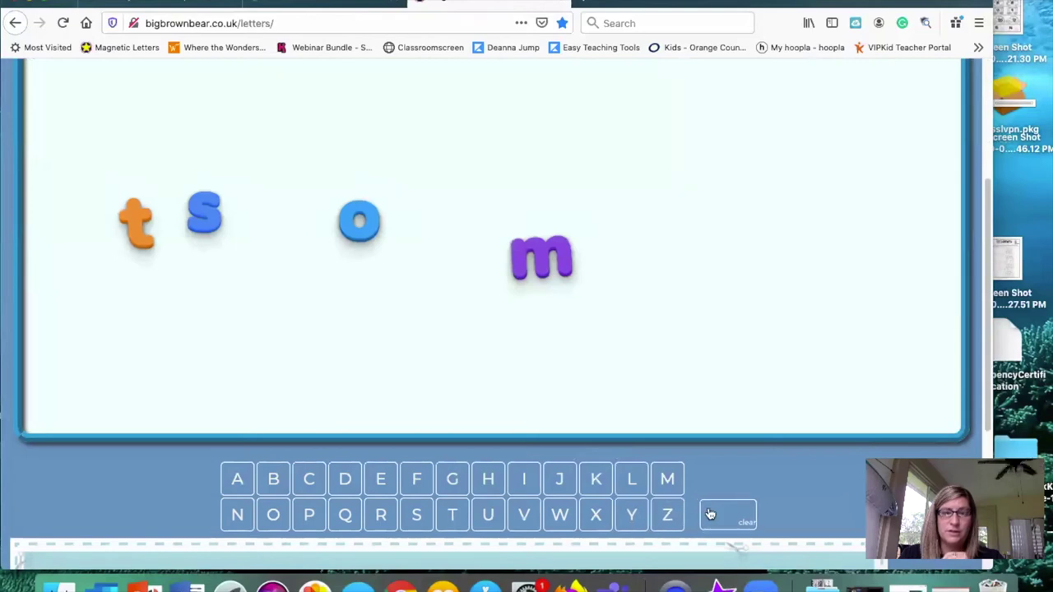
click(712, 513)
scroll(370, 197, up, 3)
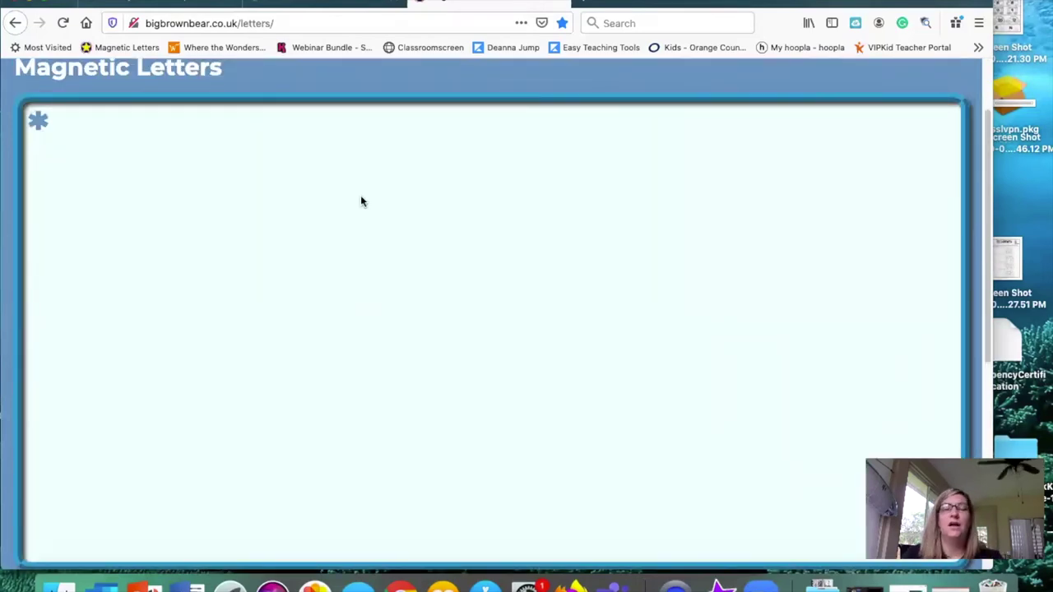
text(bath)
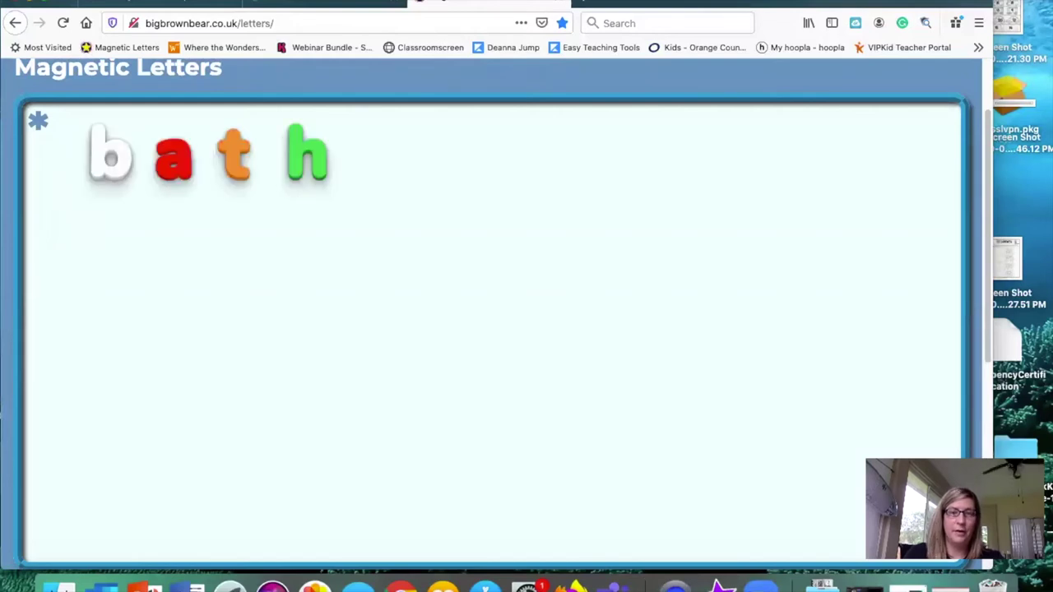
text(tub)
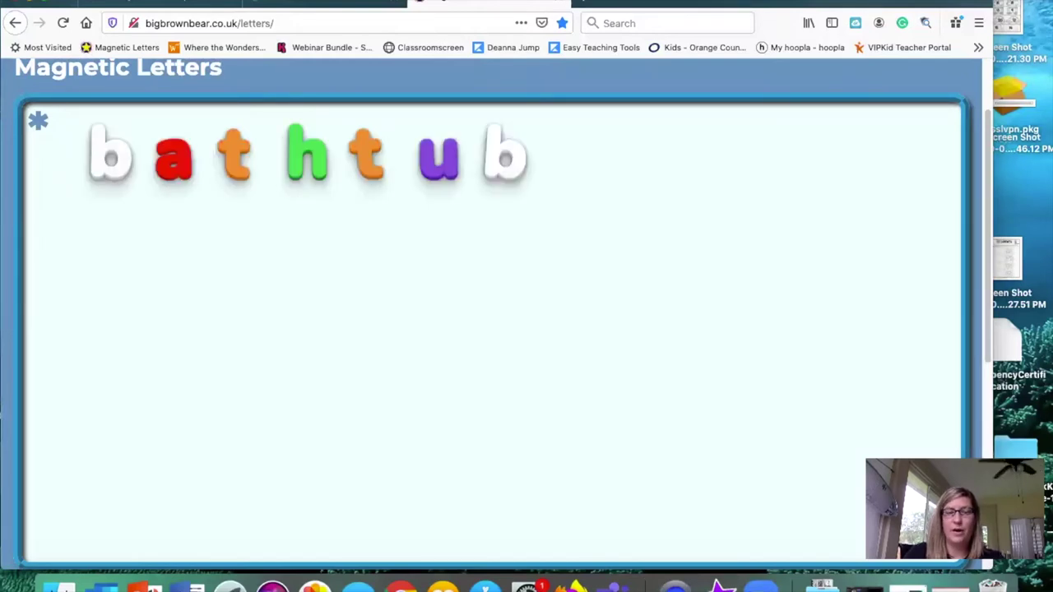
Build the word "bat" below the row by moving down a, t and b, shifting the h aside
drag(187, 161, 225, 354)
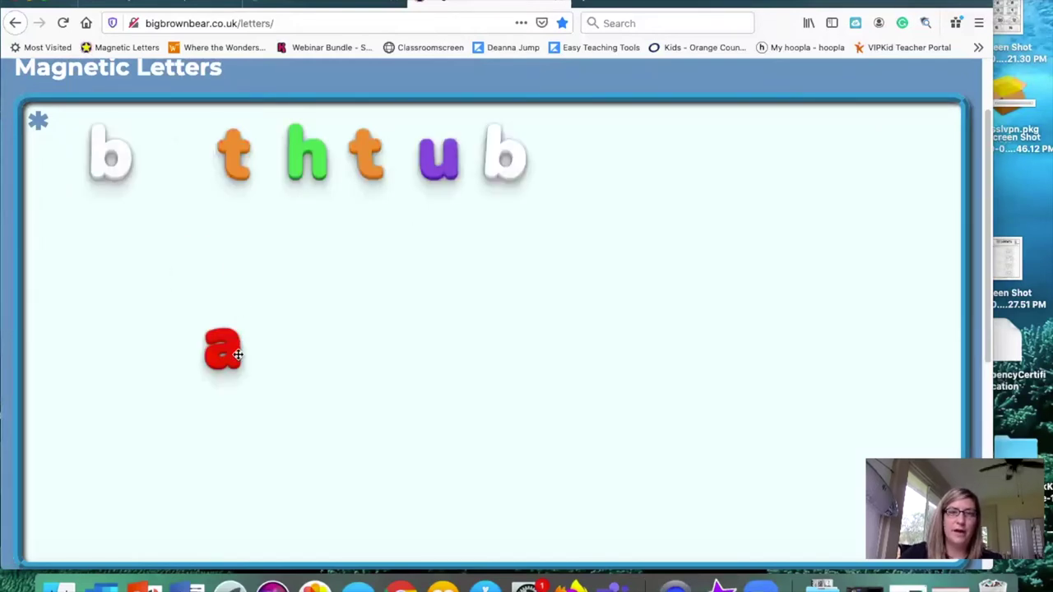
drag(243, 171, 291, 336)
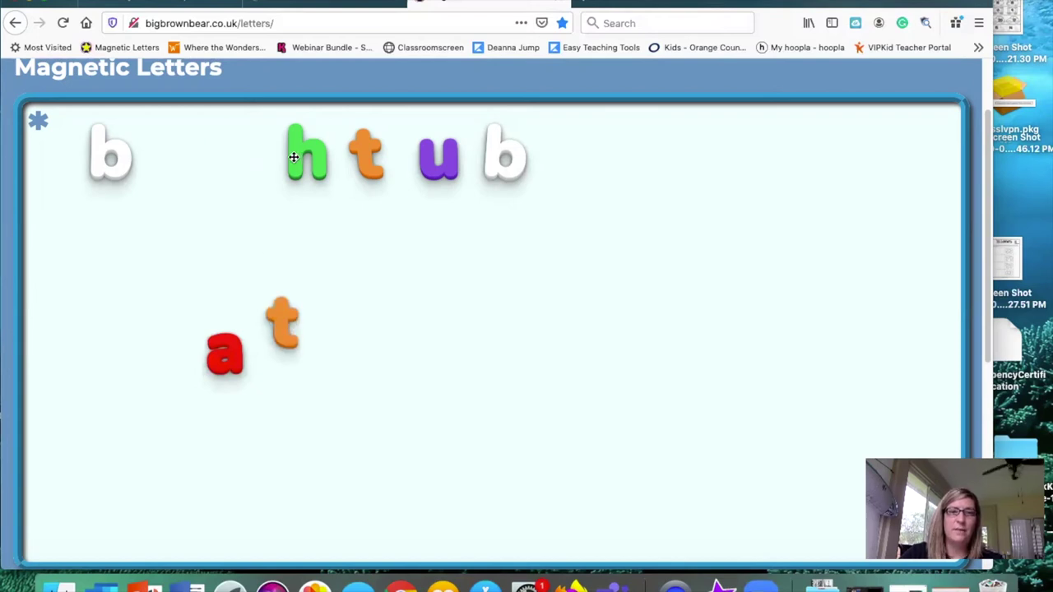
drag(295, 157, 224, 142)
drag(110, 157, 170, 354)
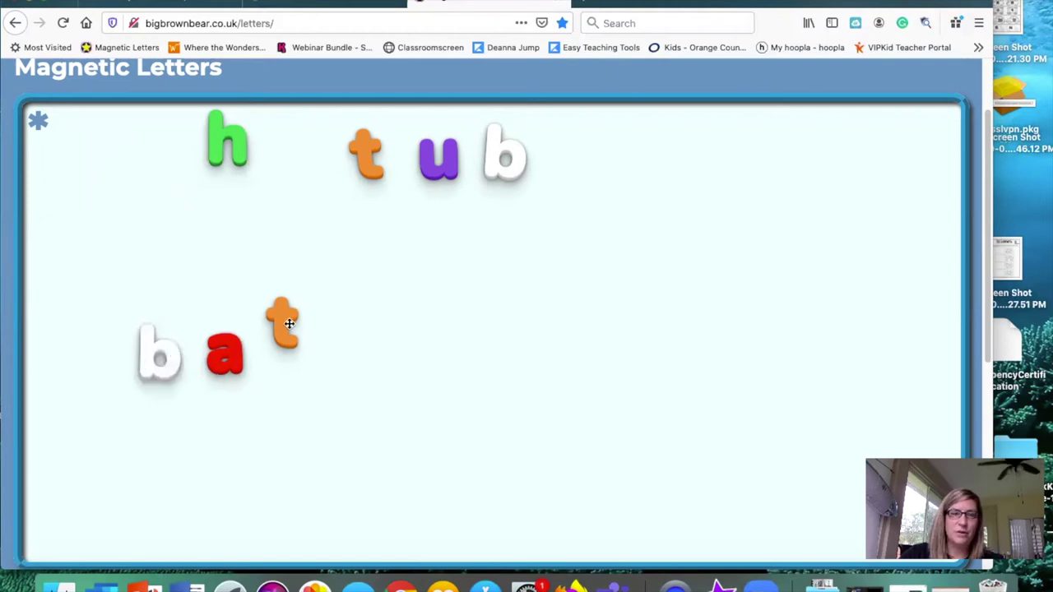
Change "bat" into "hut" by returning the a and b to the upper row and bringing down the h and u
drag(284, 321, 139, 132)
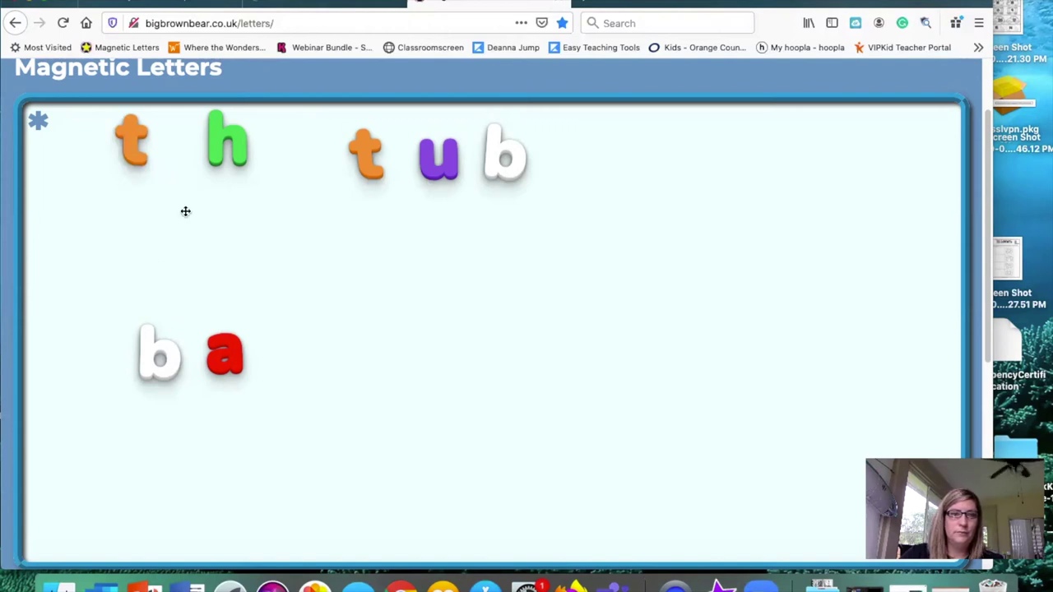
drag(133, 144, 311, 356)
drag(224, 354, 305, 162)
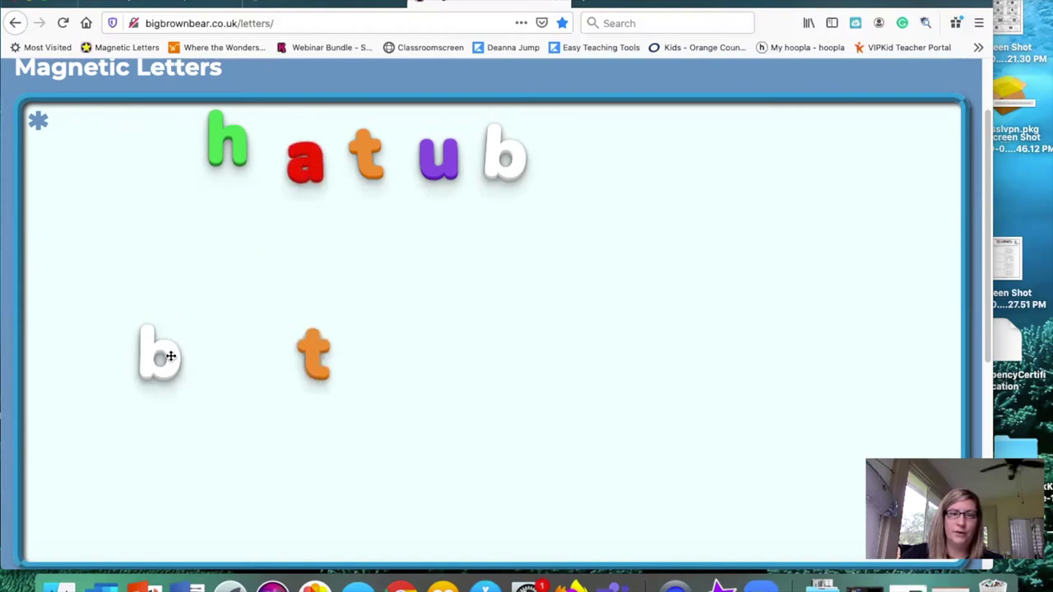
drag(171, 356, 158, 172)
drag(223, 146, 188, 384)
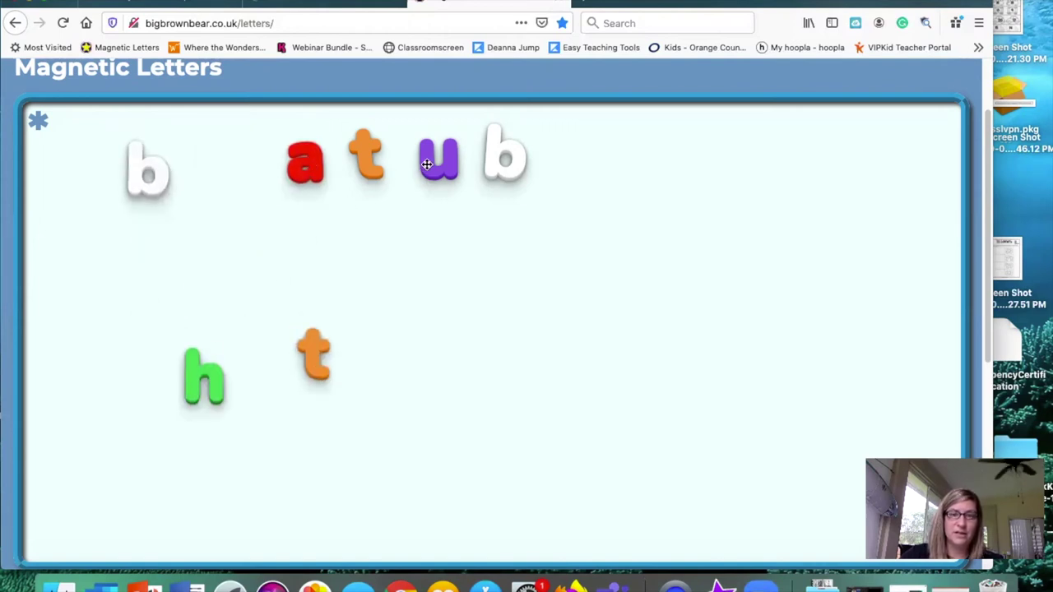
drag(427, 164, 263, 376)
Clear all the letters from the magnetic board
scroll(689, 444, down, 4)
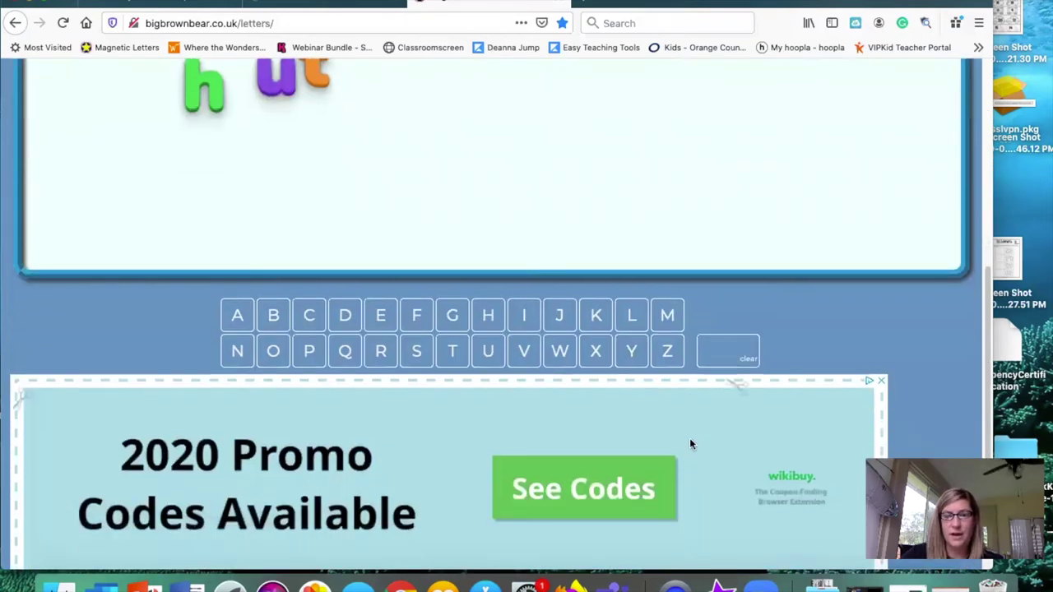
click(734, 349)
scroll(530, 222, up, 4)
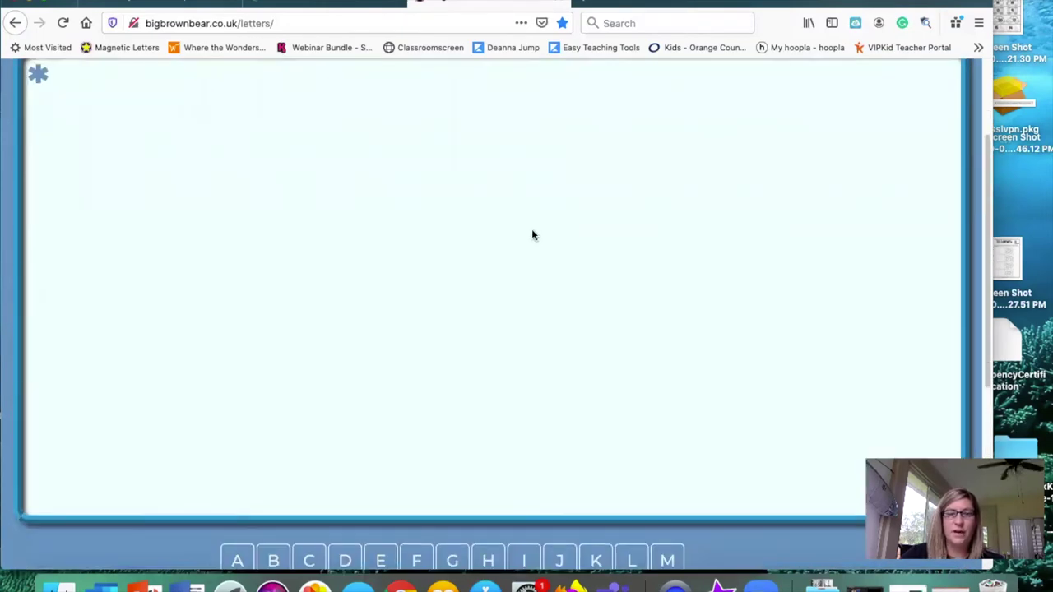
scroll(532, 236, up, 2)
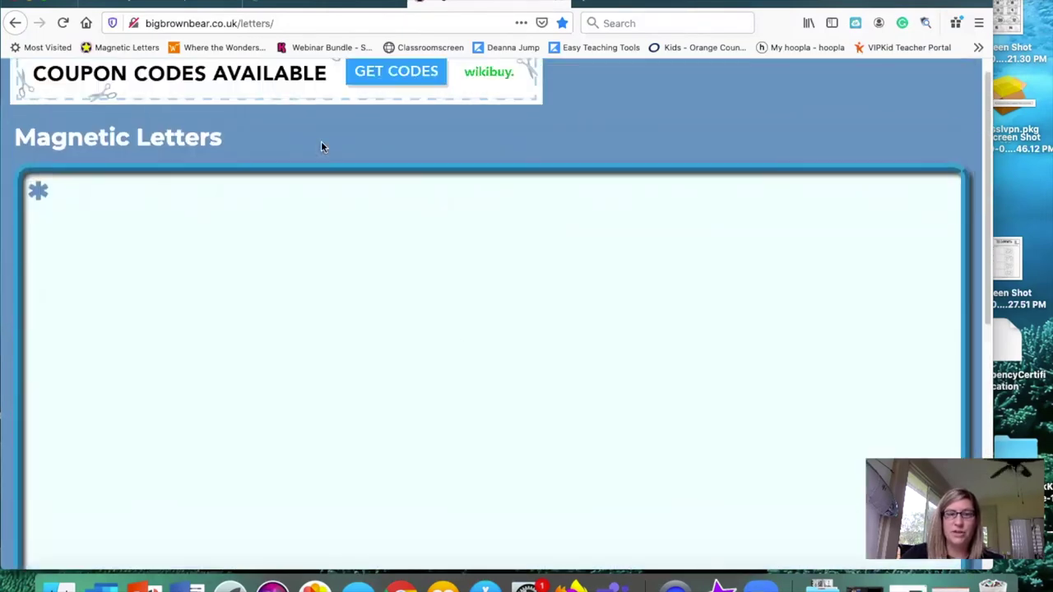
Close the Magnetic Letters page and minimize the browser window to show the desktop
click(555, 3)
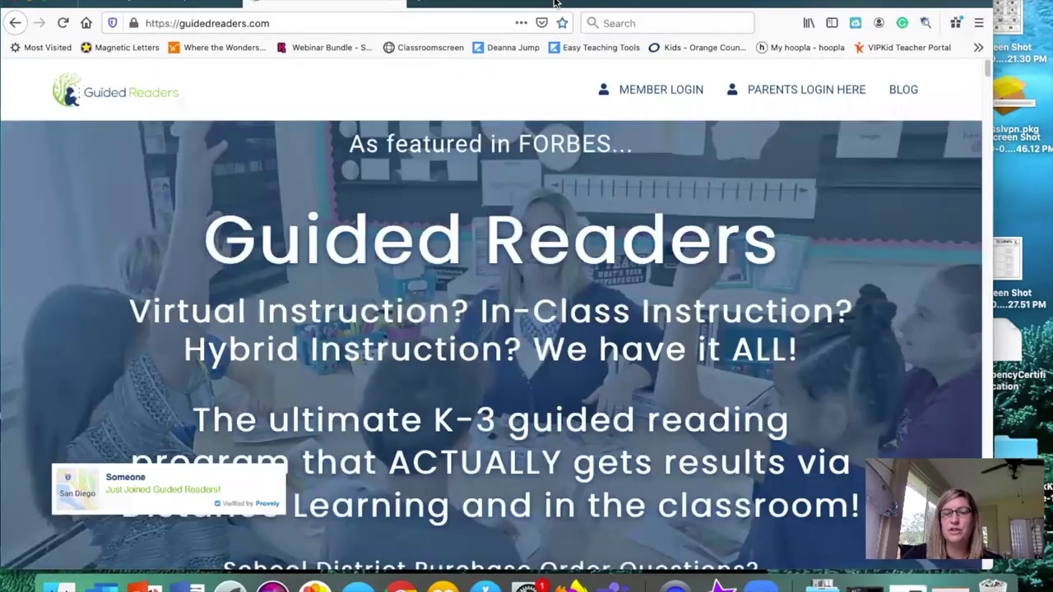
click(27, 4)
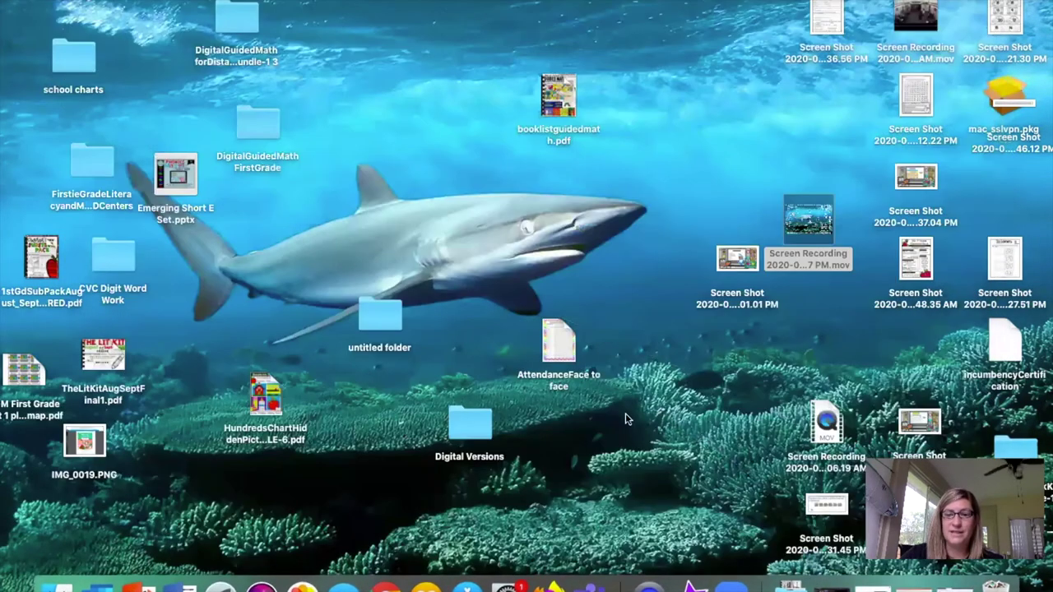